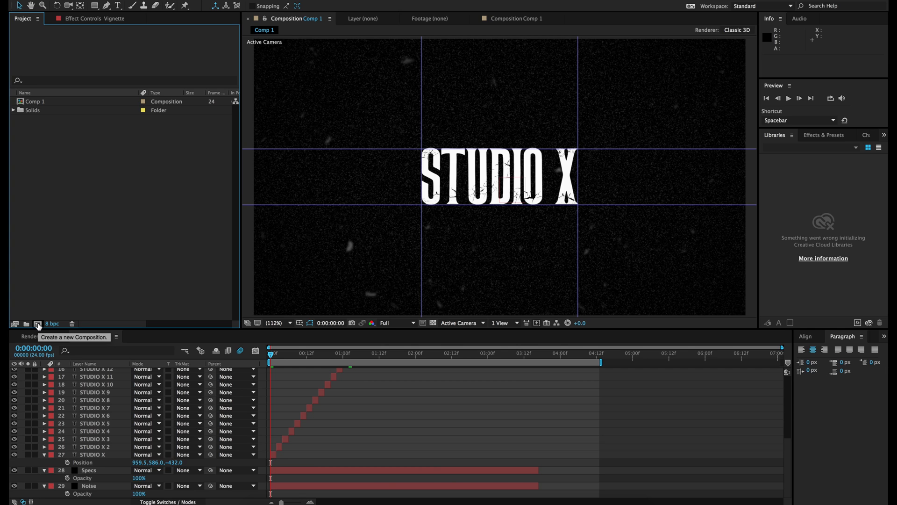
Create a 1920 x 1080, 24 fps composition named Dark Intro with a duration of 5 seconds
left_click(38, 324)
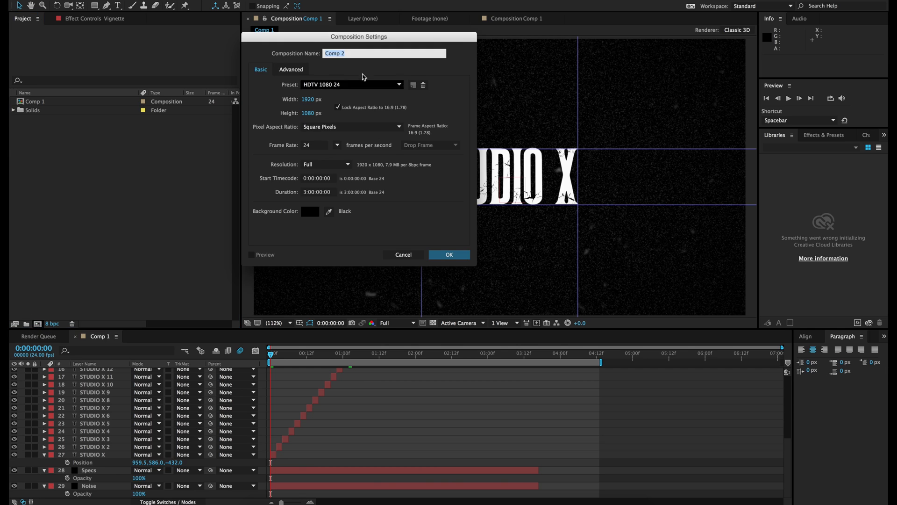
type("Dark Intro")
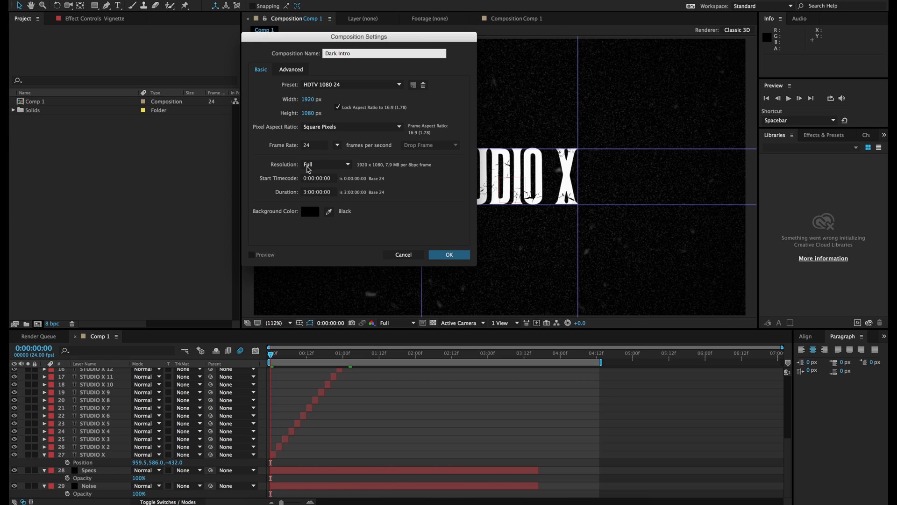
left_click(306, 191)
key("BackSpace")
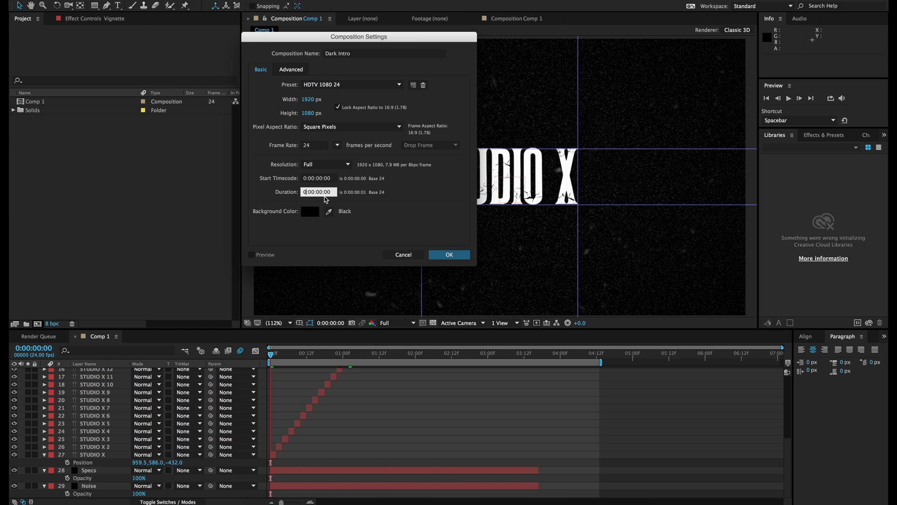
left_click(400, 199)
left_click(449, 259)
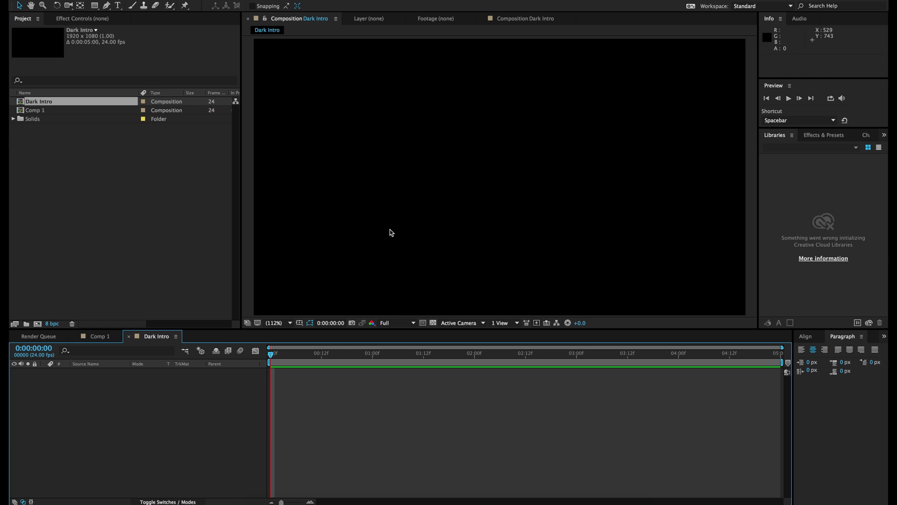
Add a black 1920 x 1080 solid layer to the Dark Intro composition
right_click(143, 401)
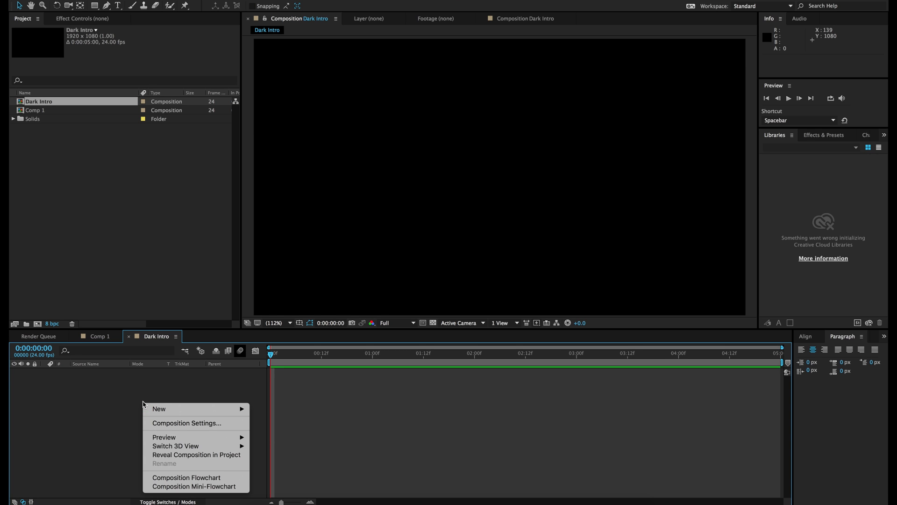
key("Escape")
right_click(160, 410)
mouse_move(177, 419)
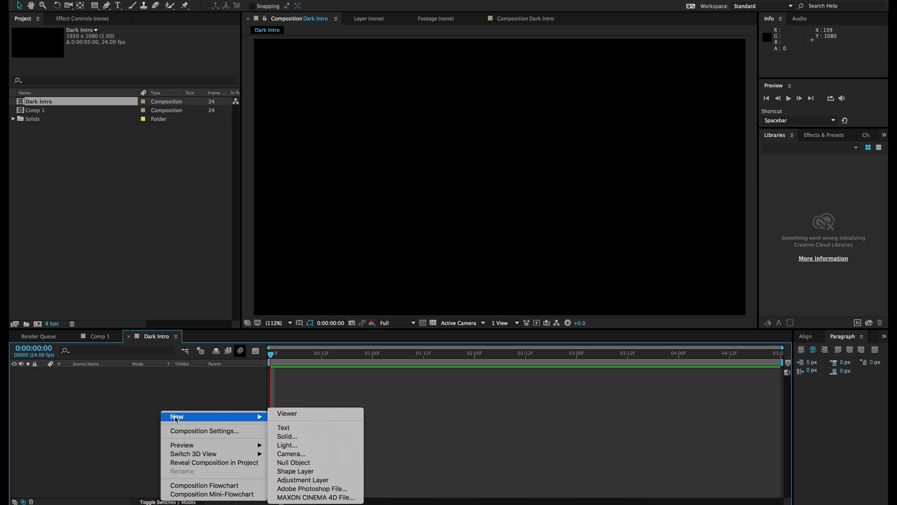
left_click(287, 436)
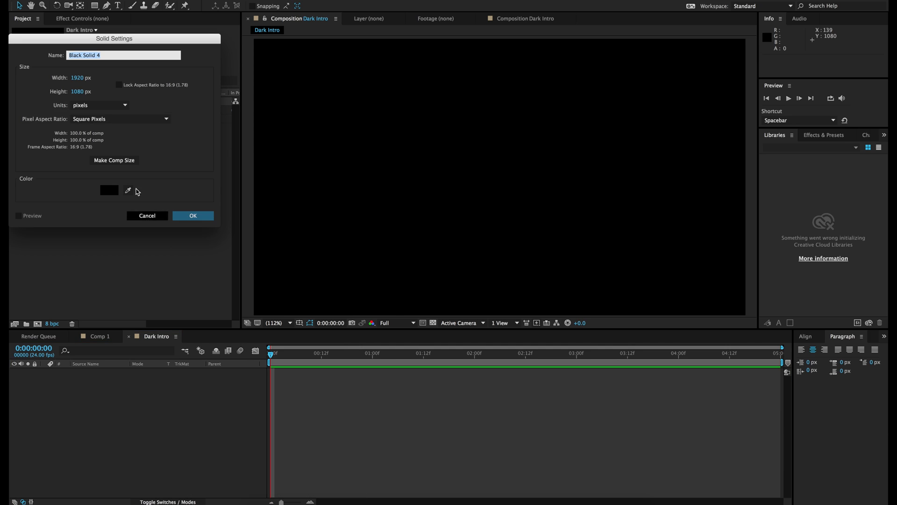
left_click(199, 217)
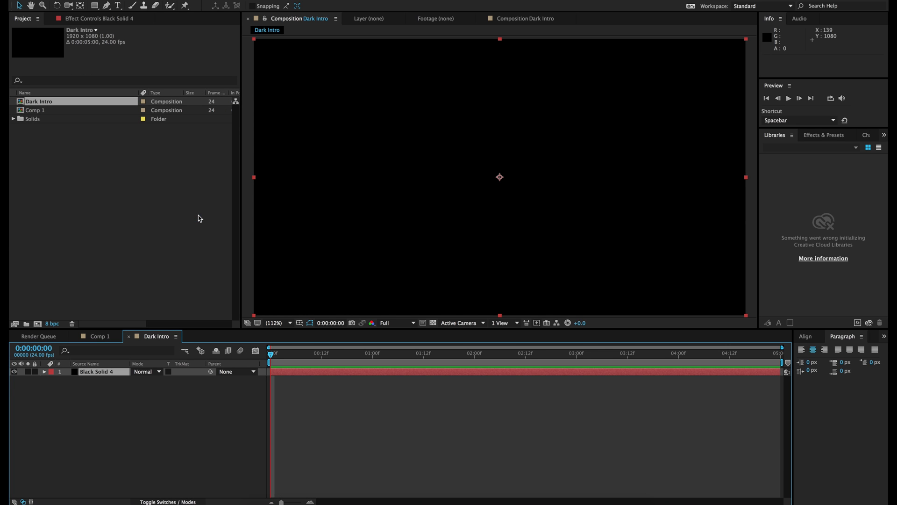
Find the Add Grain effect and apply it to the black solid layer
key("ctrl+5")
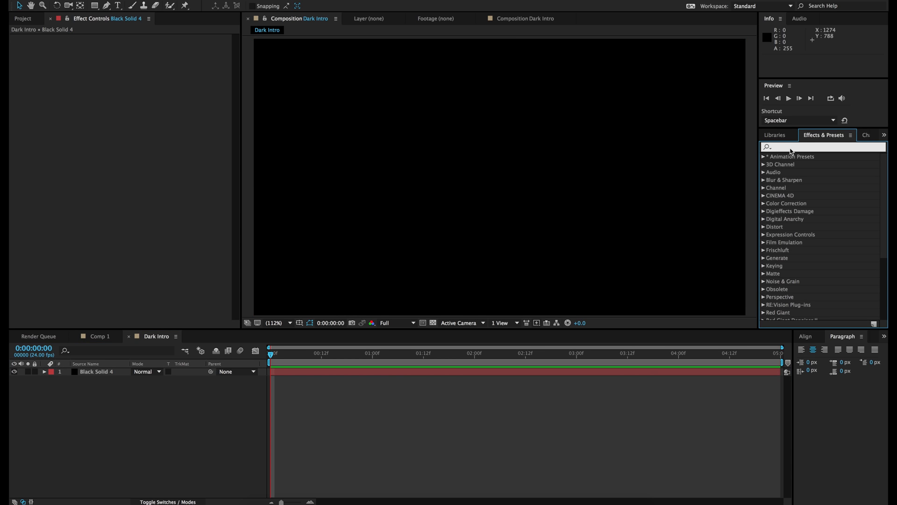
type("add")
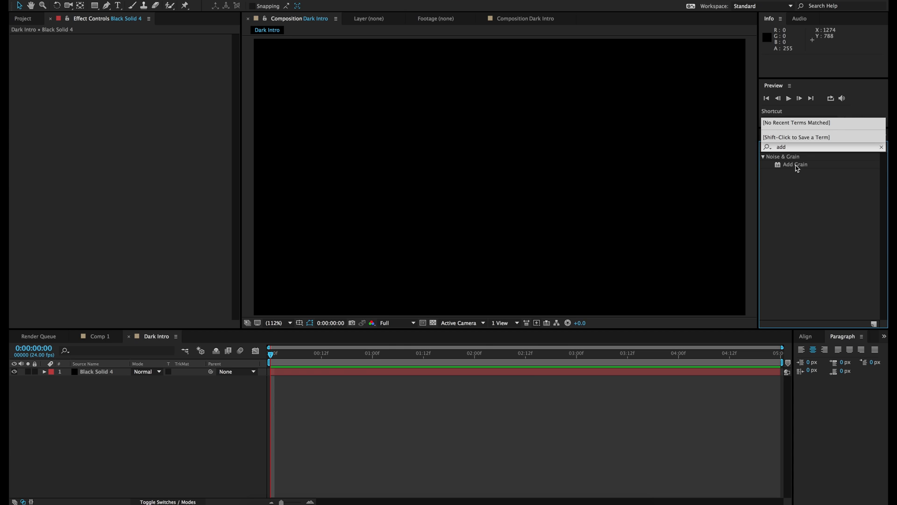
left_click_drag(807, 166, 530, 374)
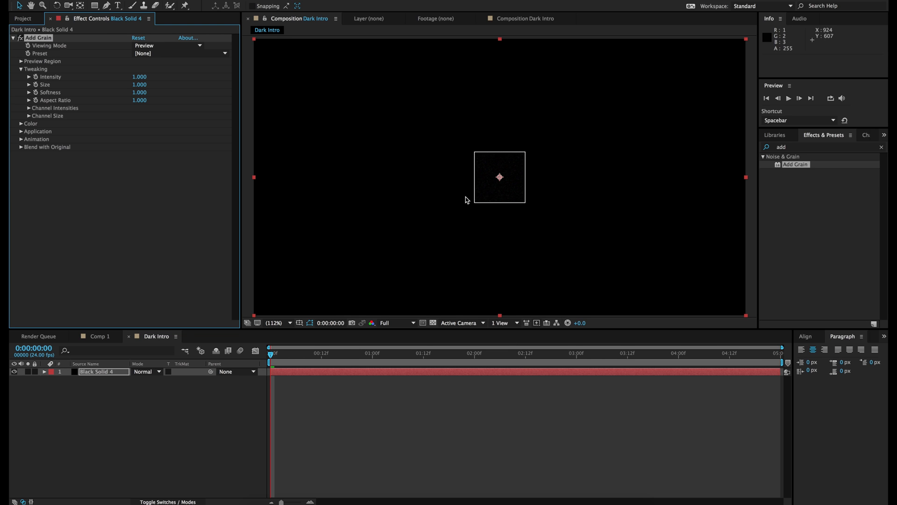
Examine the grain preview region up close with the viewer exposure raised to +8.4, and reset the exposure
key("period")
key("period")
key("period")
key("period")
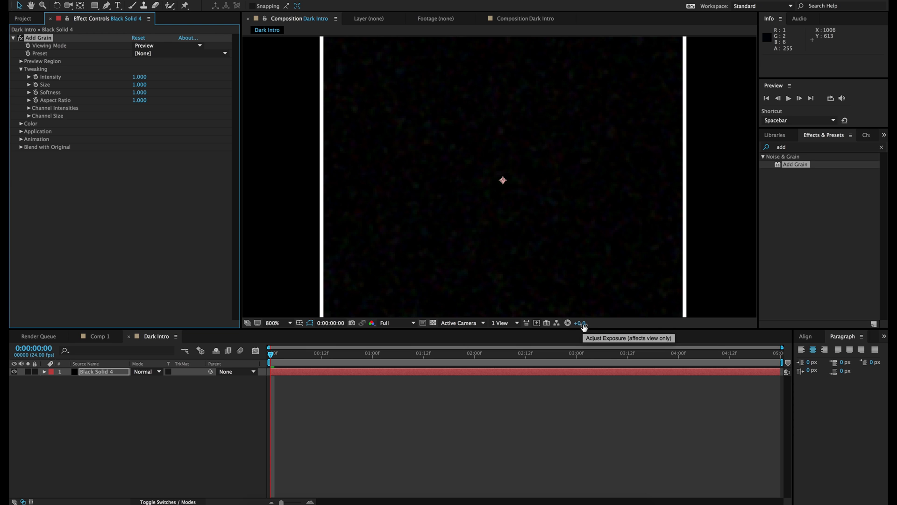
left_click_drag(584, 328, 621, 326)
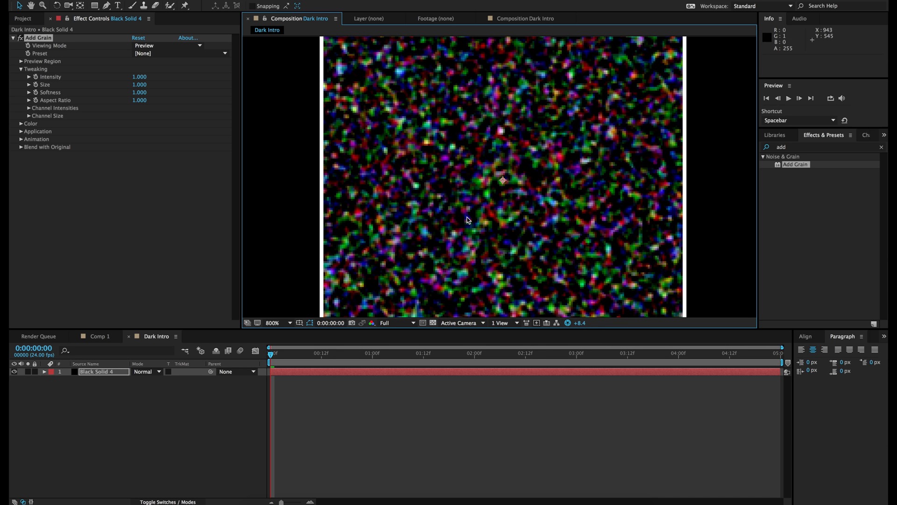
key("comma")
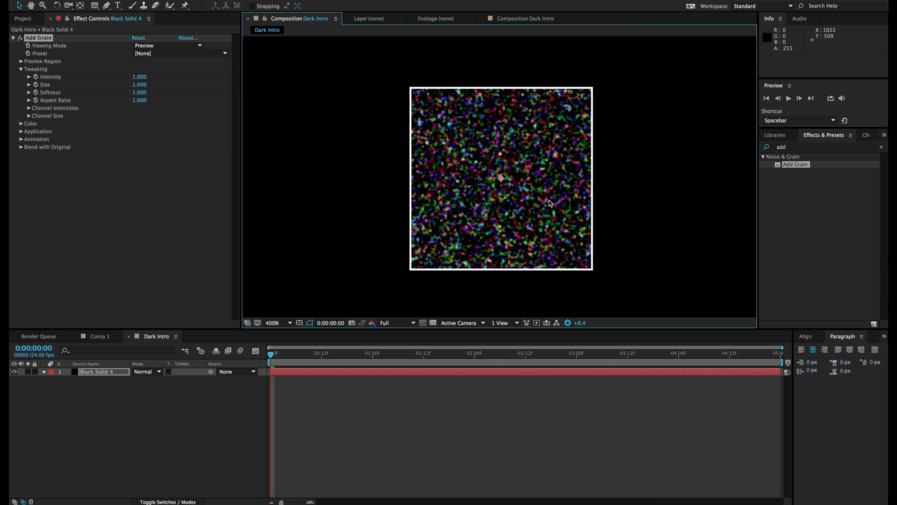
left_click(569, 323)
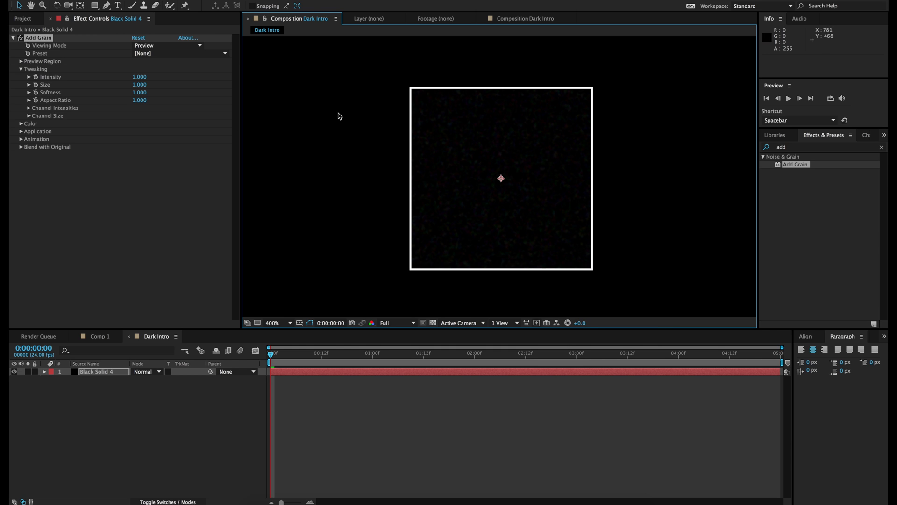
Set the Add Grain intensity to 4 and make the grain monochromatic
left_click(140, 77)
type("4")
key("Return")
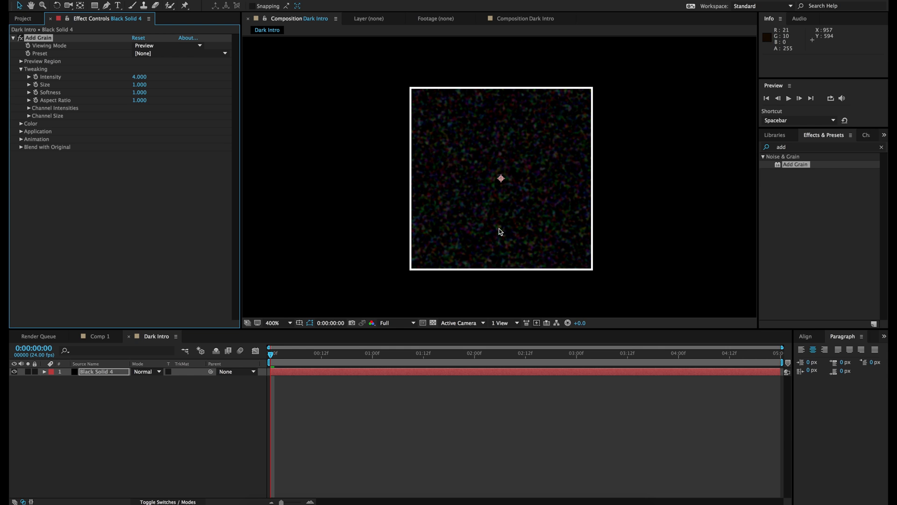
left_click(21, 124)
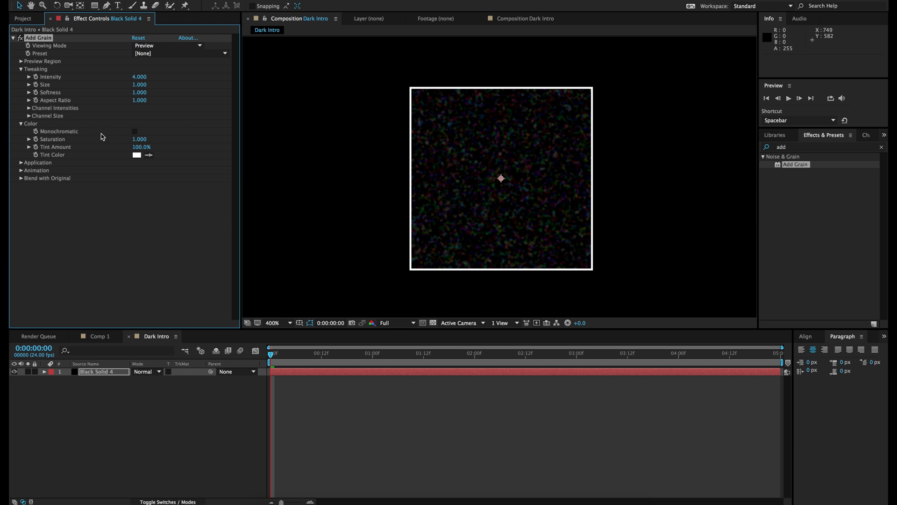
left_click(135, 132)
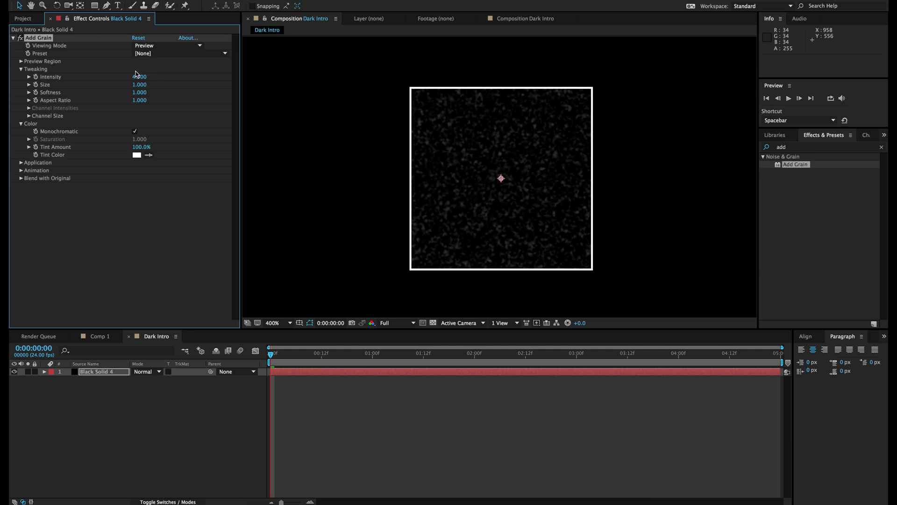
Switch the Add Grain viewing mode to Final Output and fit the whole composition in the viewer
left_click(149, 47)
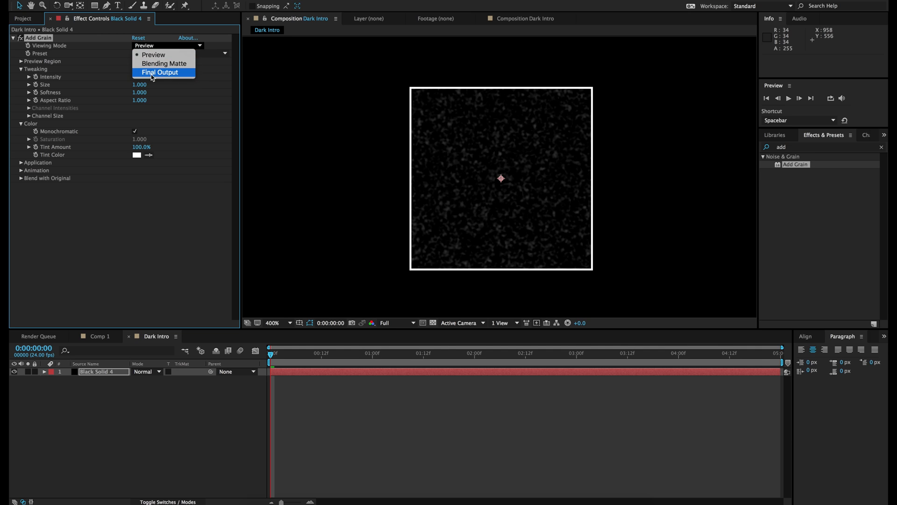
left_click(151, 73)
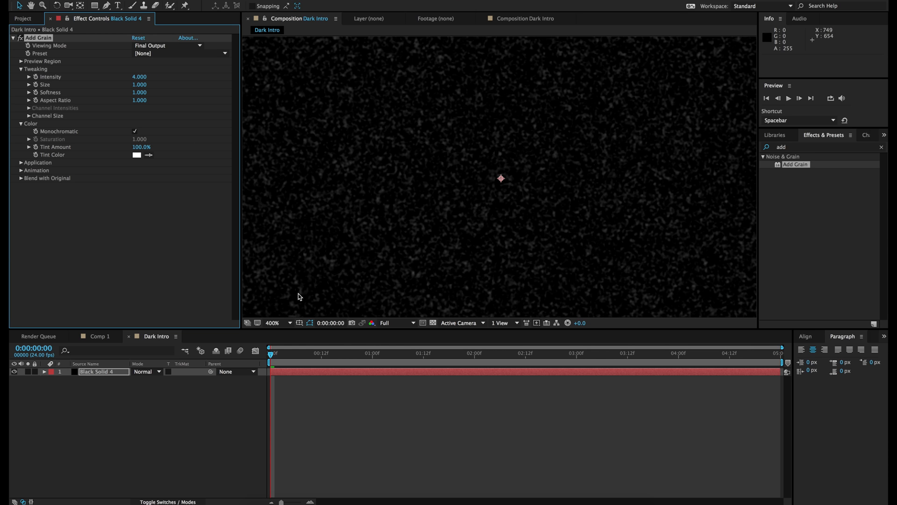
left_click(273, 322)
left_click(279, 329)
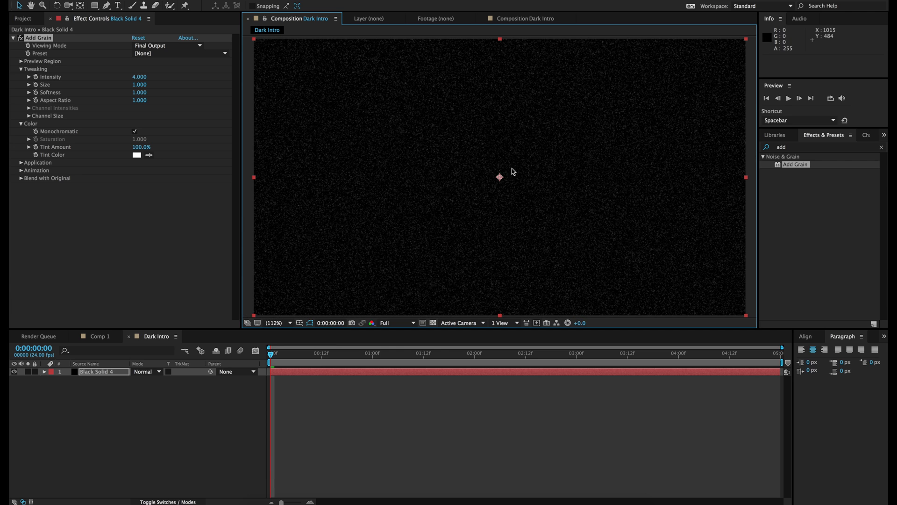
Play back the composition to check the grain's motion, and expand the Add Grain Animation settings
left_click(360, 422)
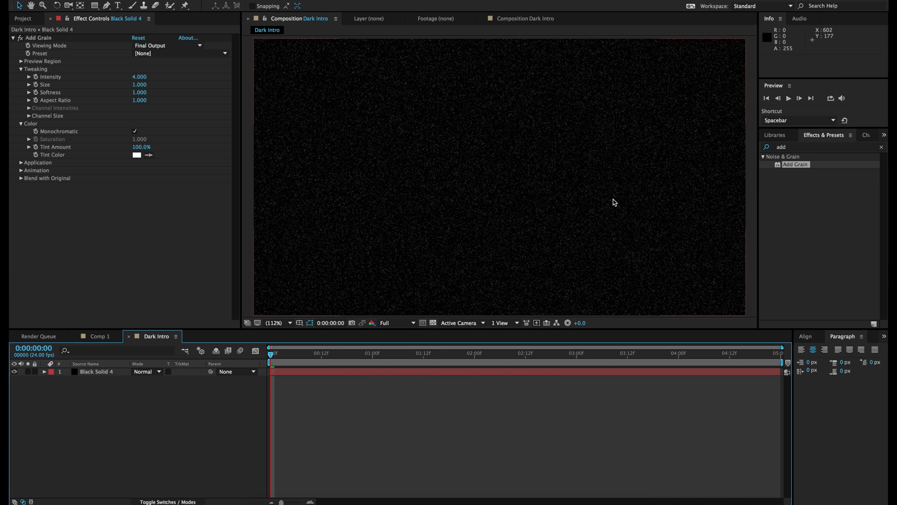
key("space")
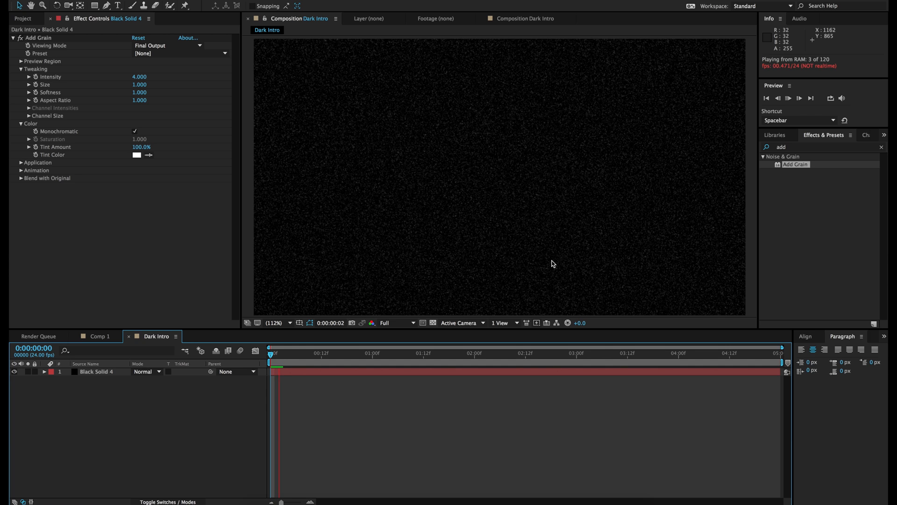
left_click(21, 171)
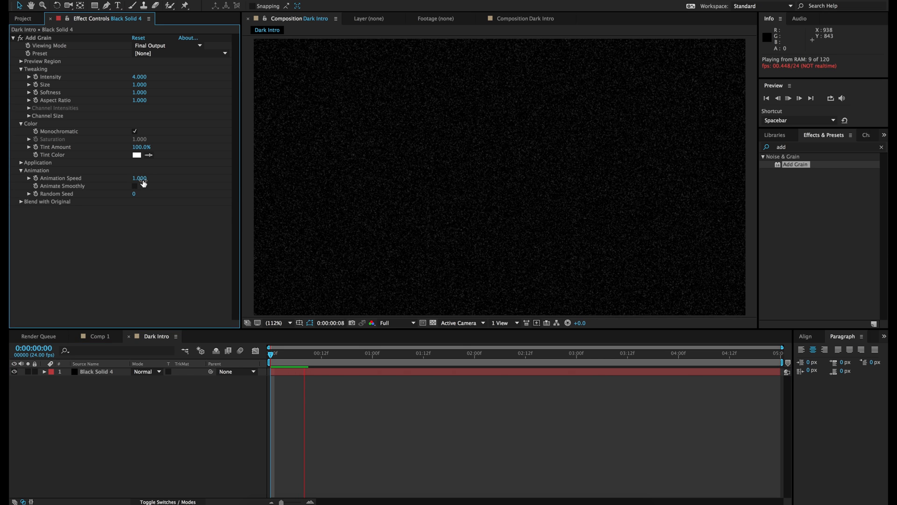
left_click(293, 360)
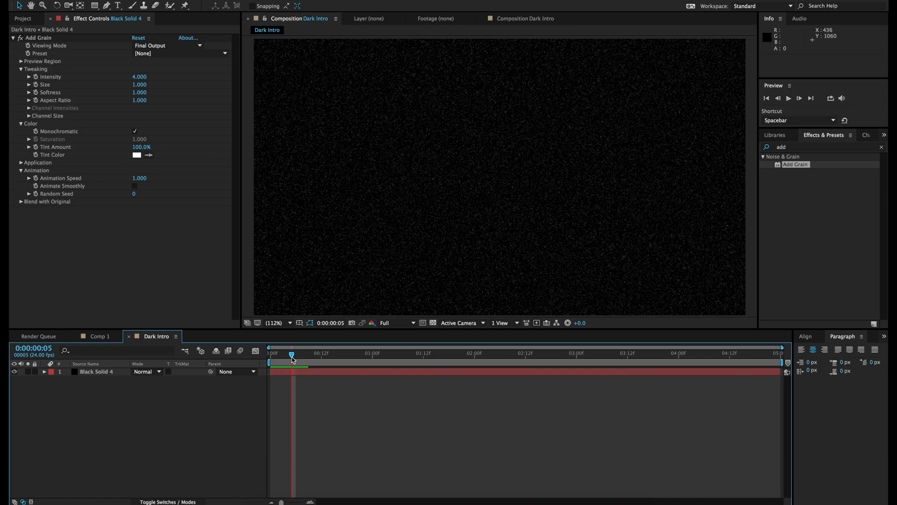
key("space")
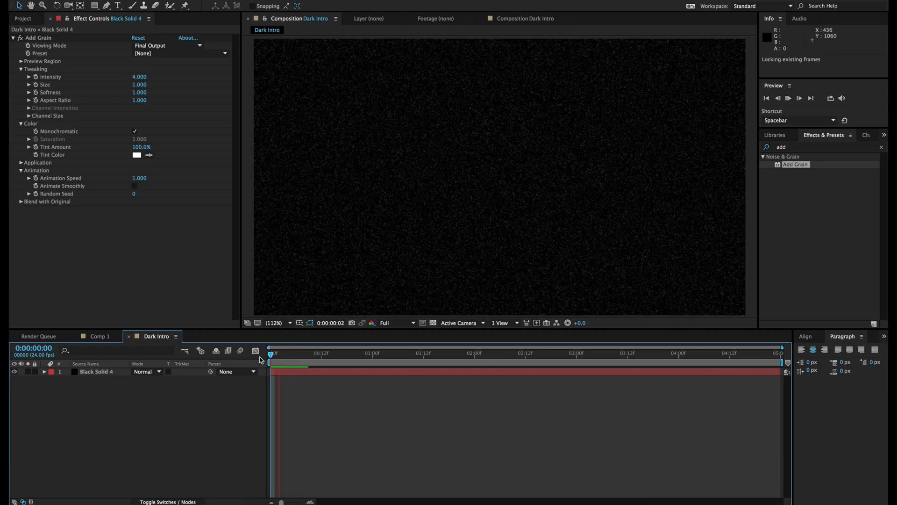
key("space")
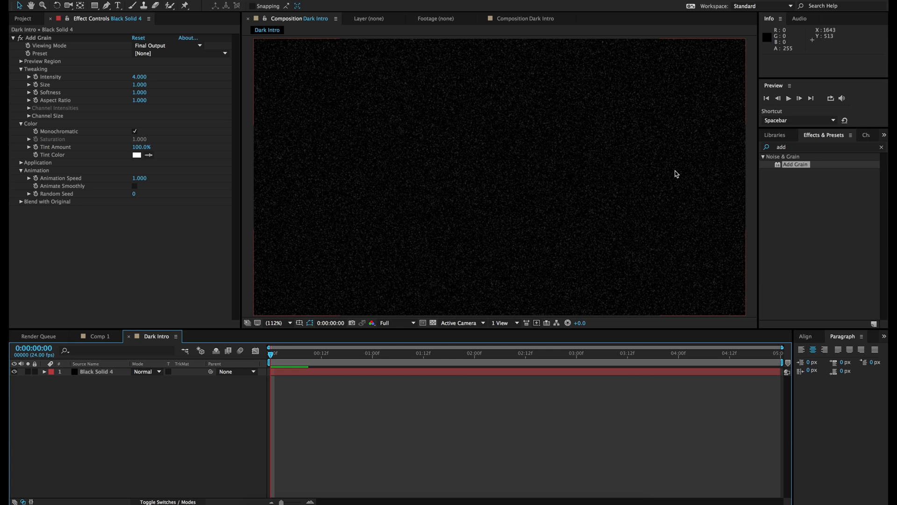
Add a second black 1920 x 1080 solid layer named Specs
right_click(127, 400)
mouse_move(149, 406)
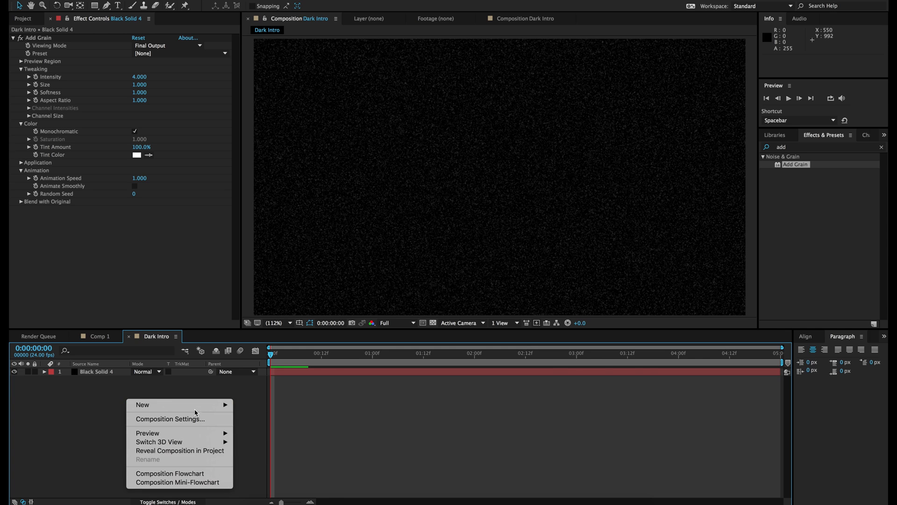
left_click(254, 428)
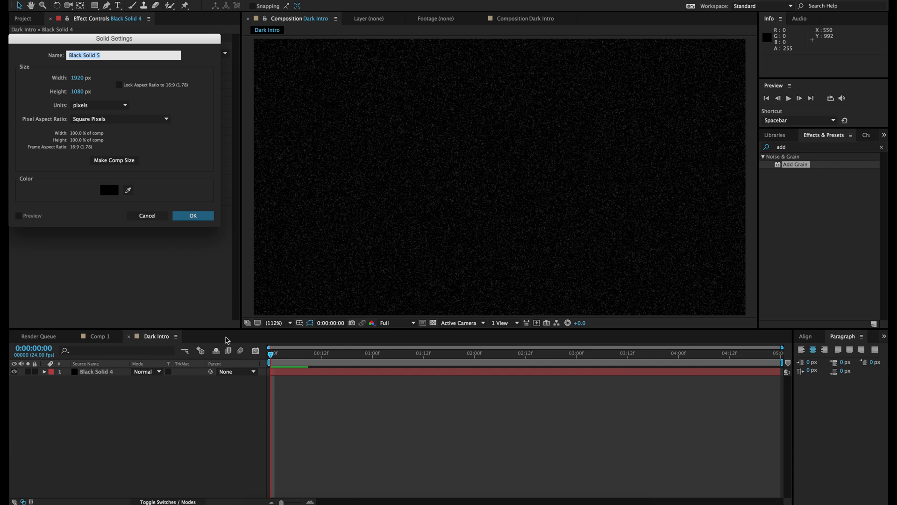
type("SPe")
key("Return")
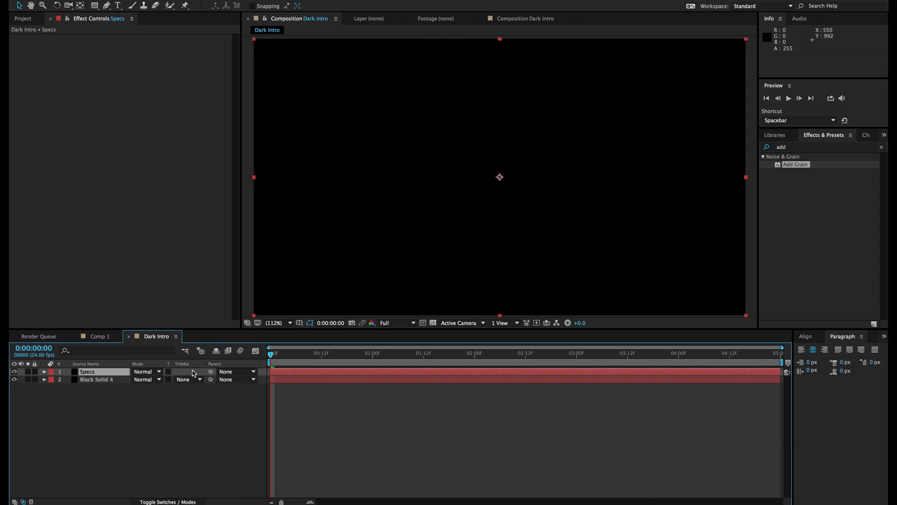
Rename the solid layer carrying the Add Grain effect as Grain
left_click(95, 379)
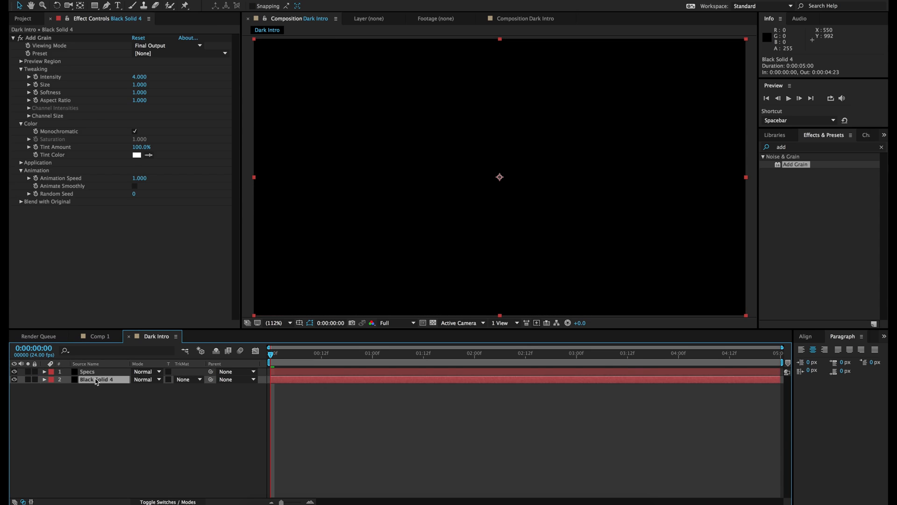
key("Return")
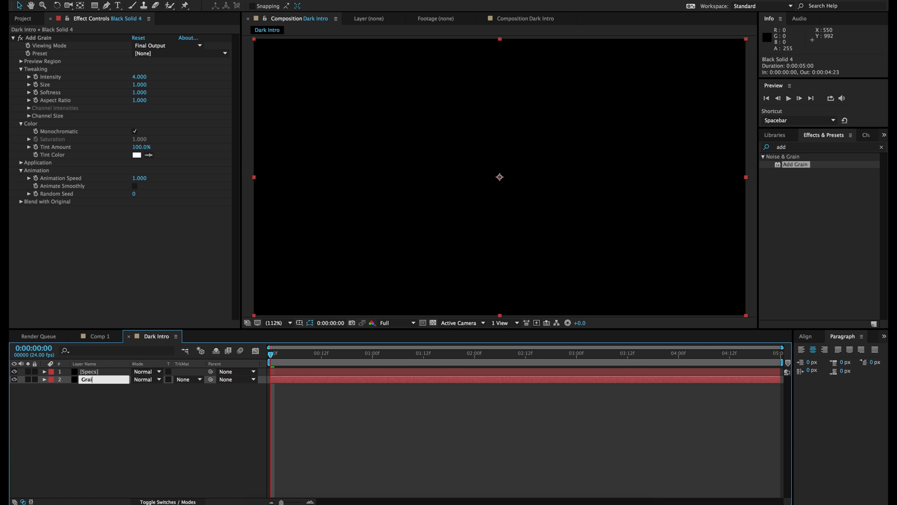
type("Grain")
key("Return")
Solo the Specs layer and apply Turbulent Noise to it with the Fractal Type set to Swirly
left_click(88, 372)
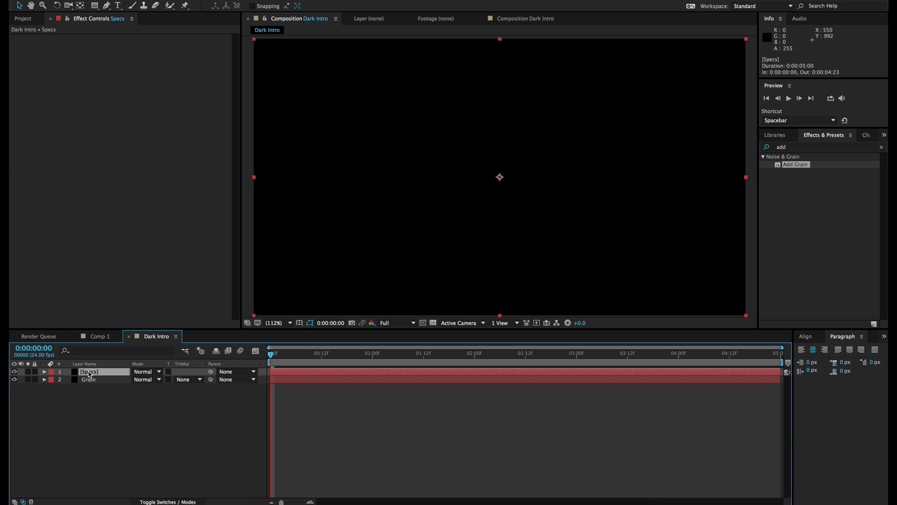
left_click(28, 372)
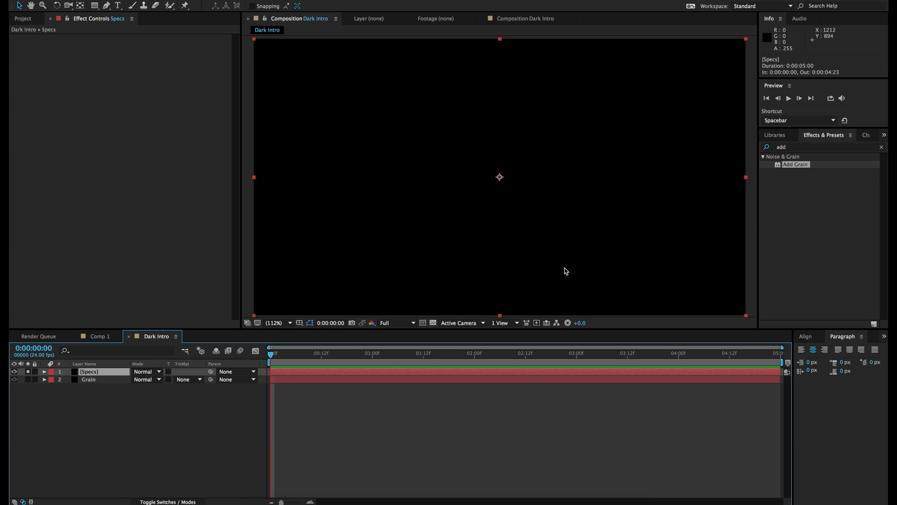
left_click(795, 147)
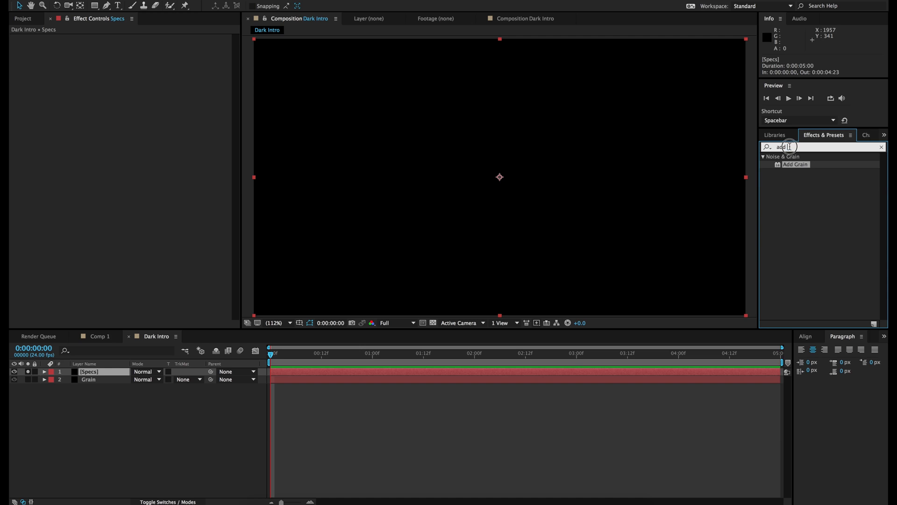
double_click(790, 147)
type("turb")
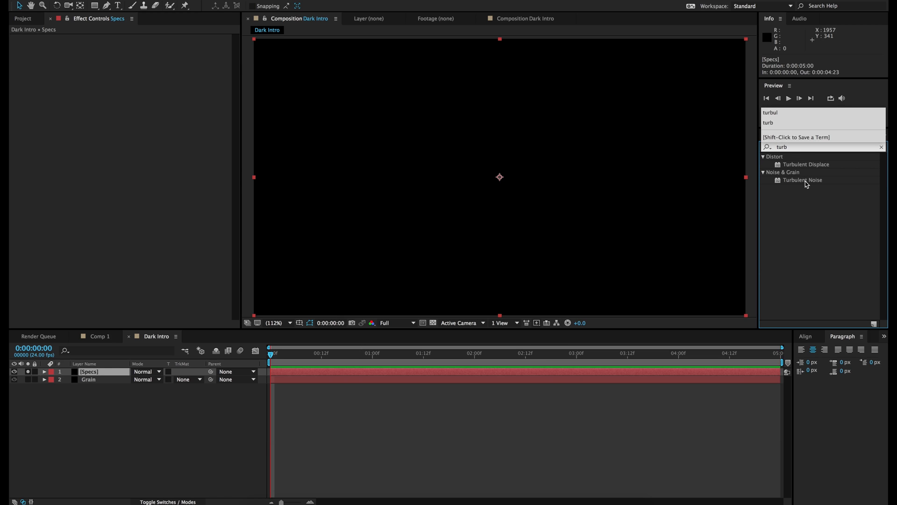
left_click_drag(806, 184, 533, 279)
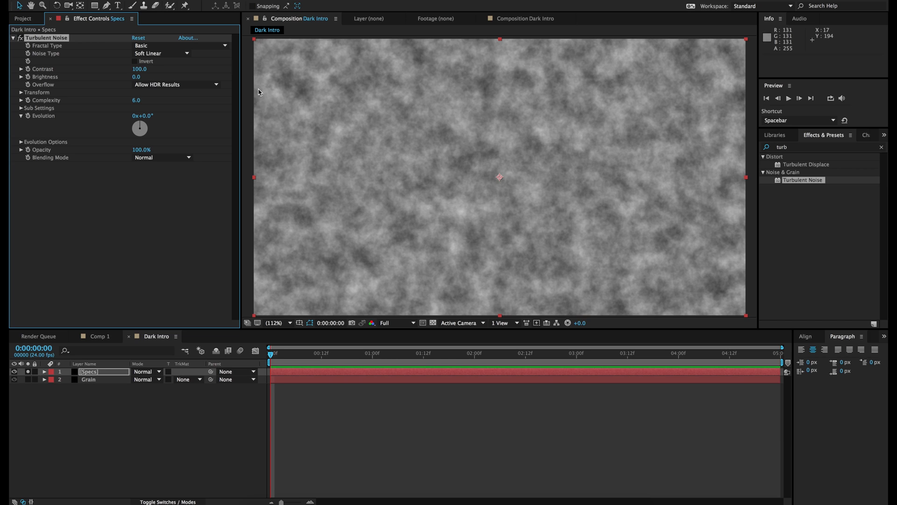
left_click(181, 47)
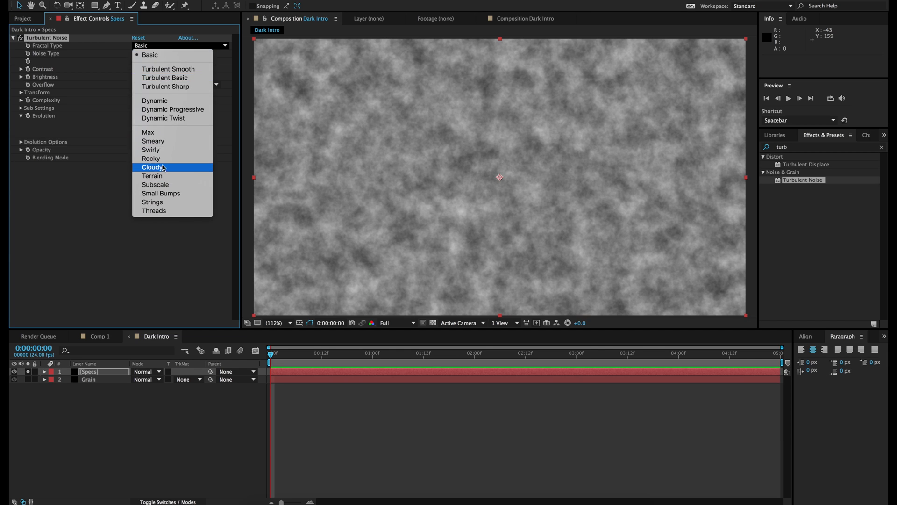
left_click(162, 151)
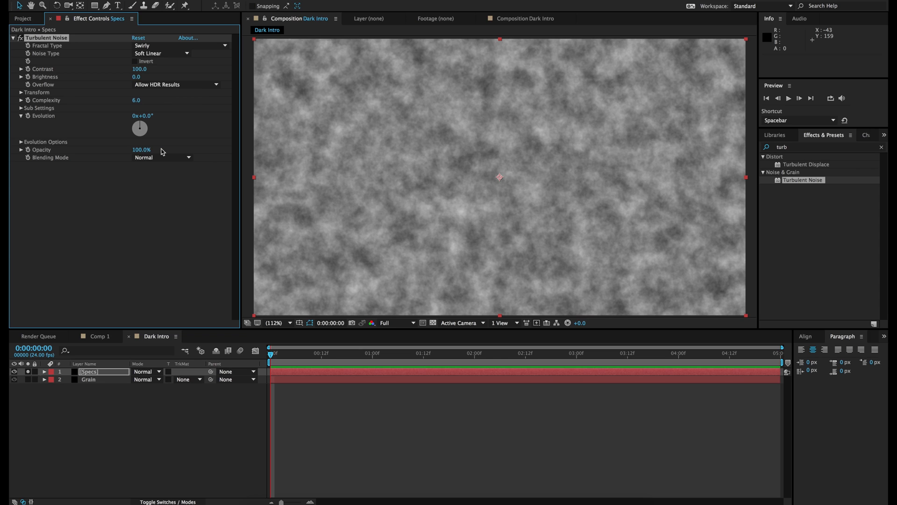
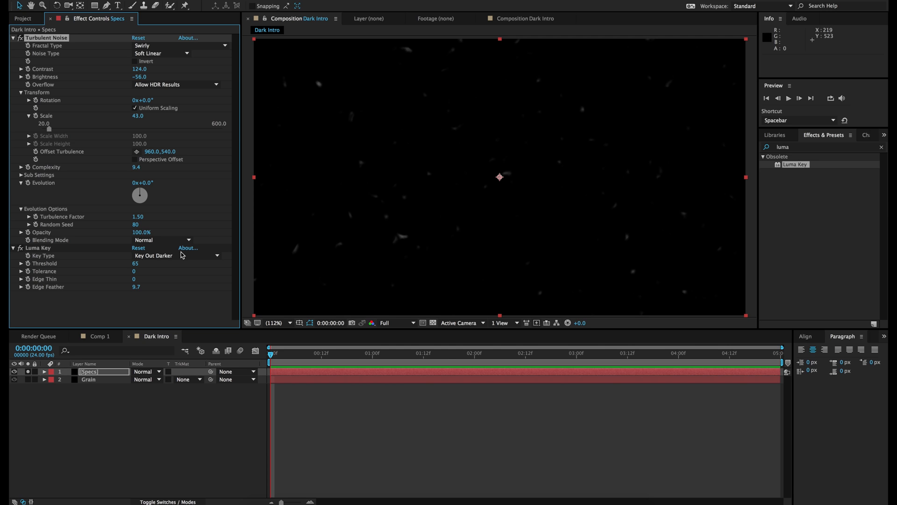
Set the Turbulent Noise Random Seed to 0 and animate it with the expression time*120
left_click(136, 225)
type("0")
key("Return")
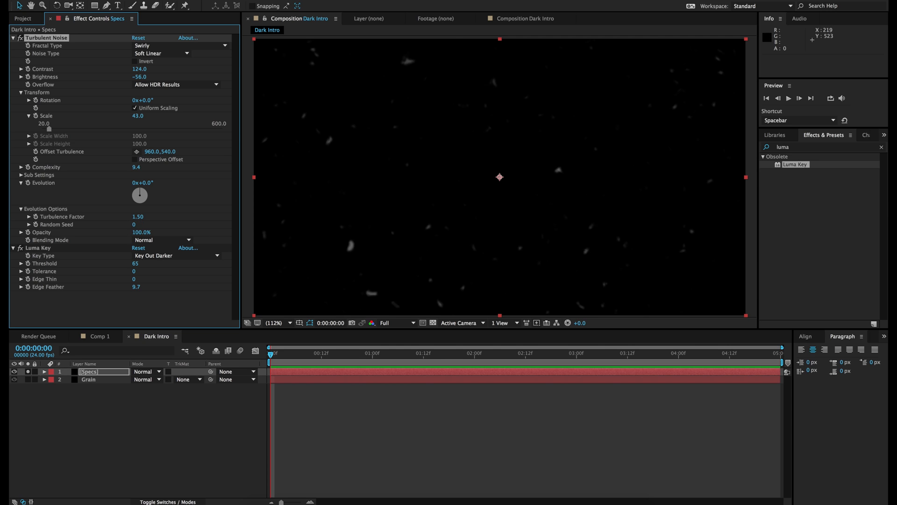
left_click(36, 225, "alt")
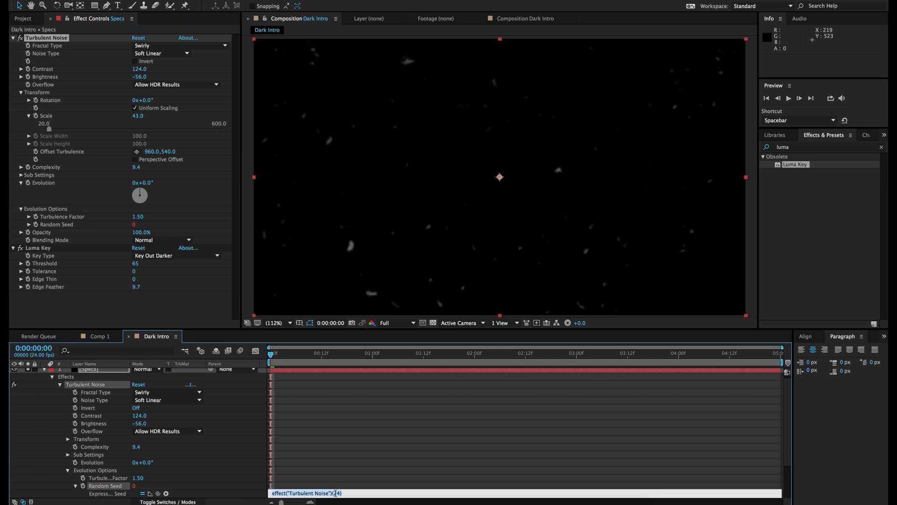
type("time")
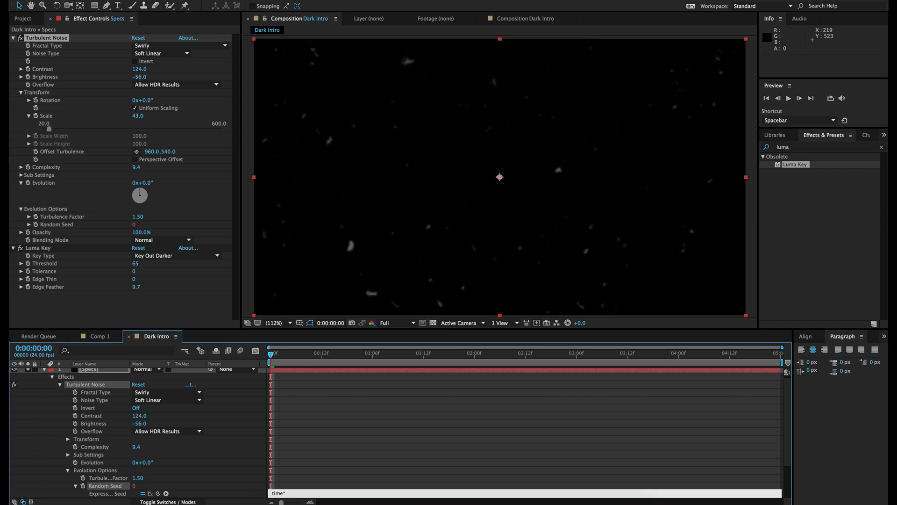
type("*120")
key("Return")
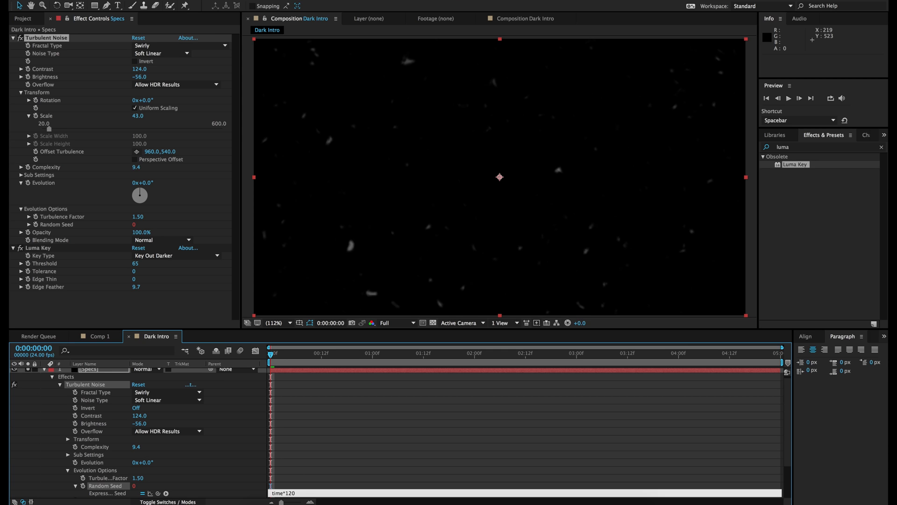
left_click(321, 412)
Play back the soloed Specs layer from the first frame to check how the specs flicker
key("space")
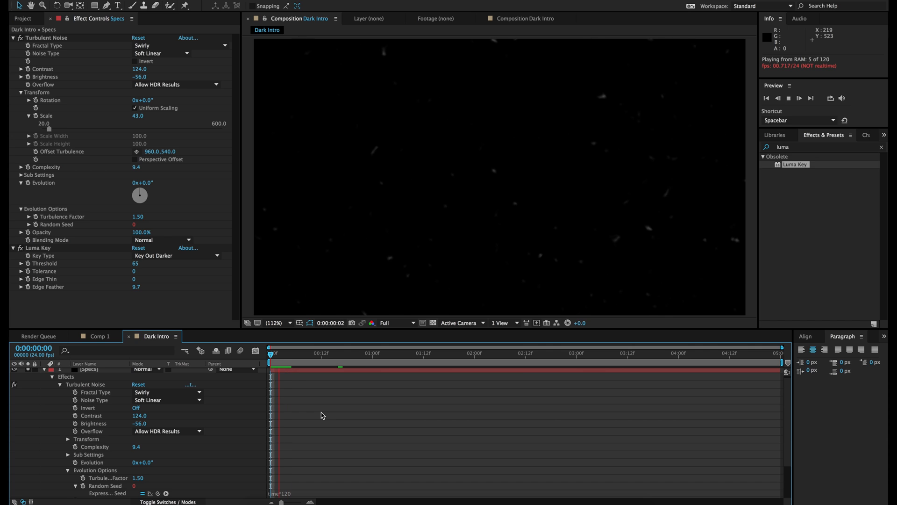
left_click(280, 354)
mouse_move(277, 354)
left_mouse_down()
mouse_move(289, 358)
mouse_move(263, 358)
left_mouse_up()
key("space")
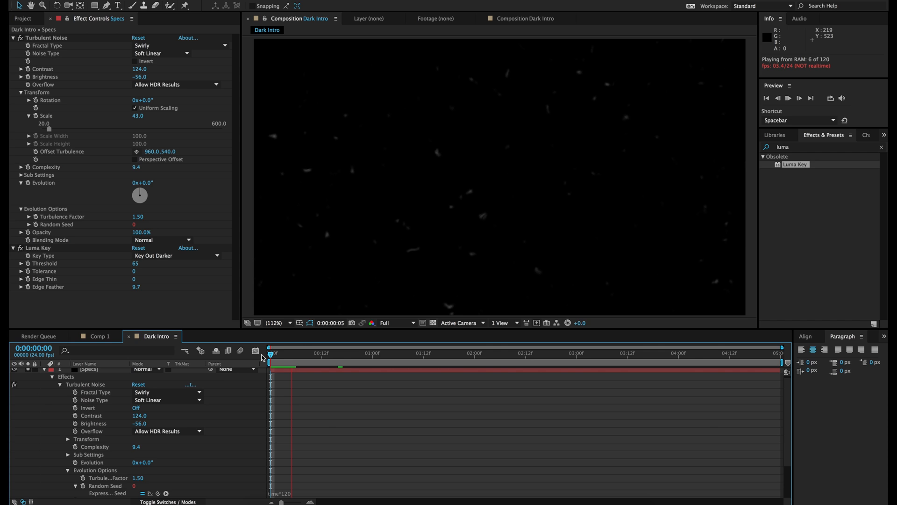
key("space")
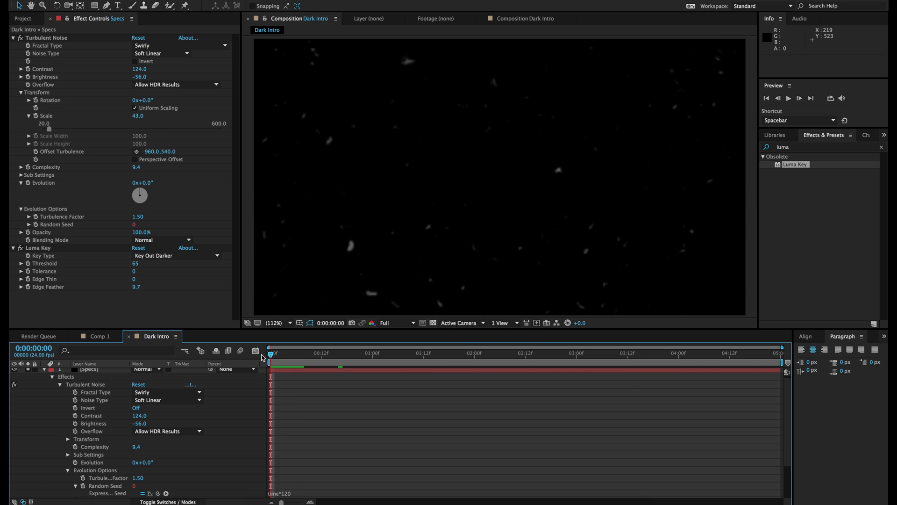
left_click(283, 353)
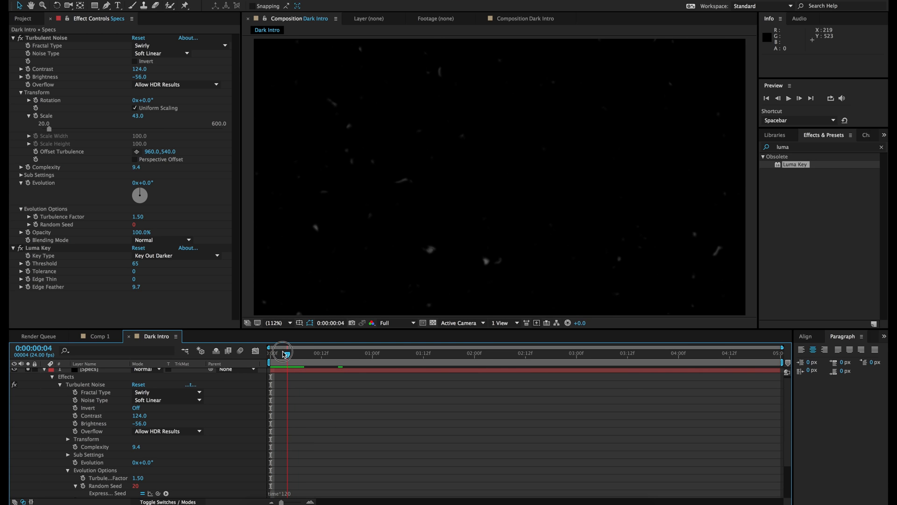
Collapse the Specs layer's properties and turn off its solo so the Grain layer shows with it
scroll(40, 391, "up", 1)
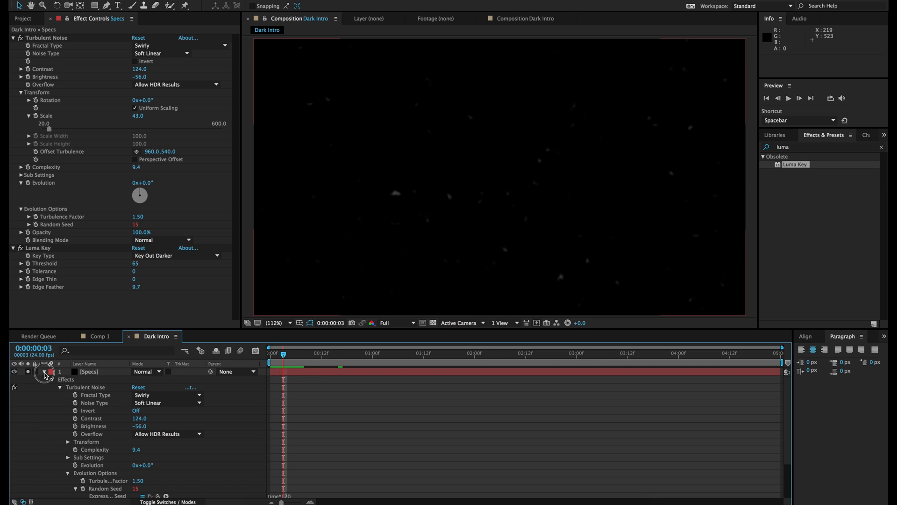
left_click(45, 372)
left_click(28, 372)
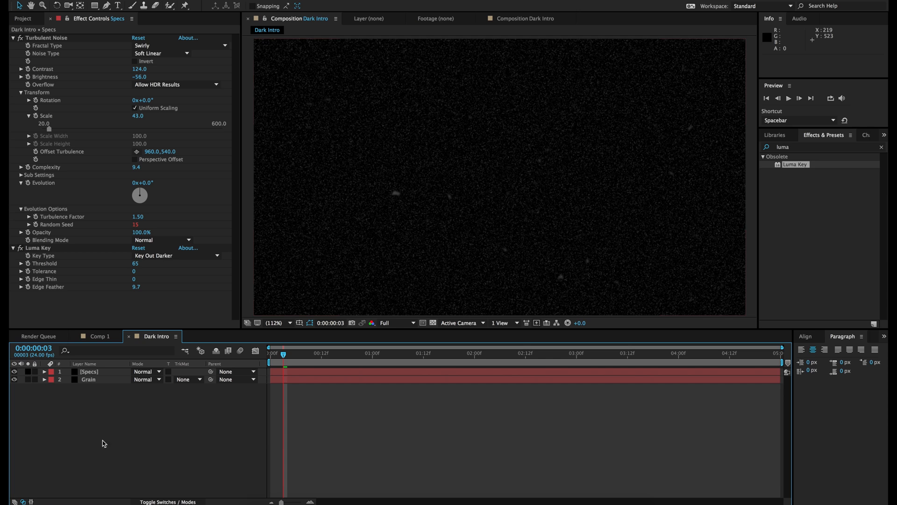
Scrub through the first frames to check the specs over the grain, and return to the start of the composition
left_click(300, 360)
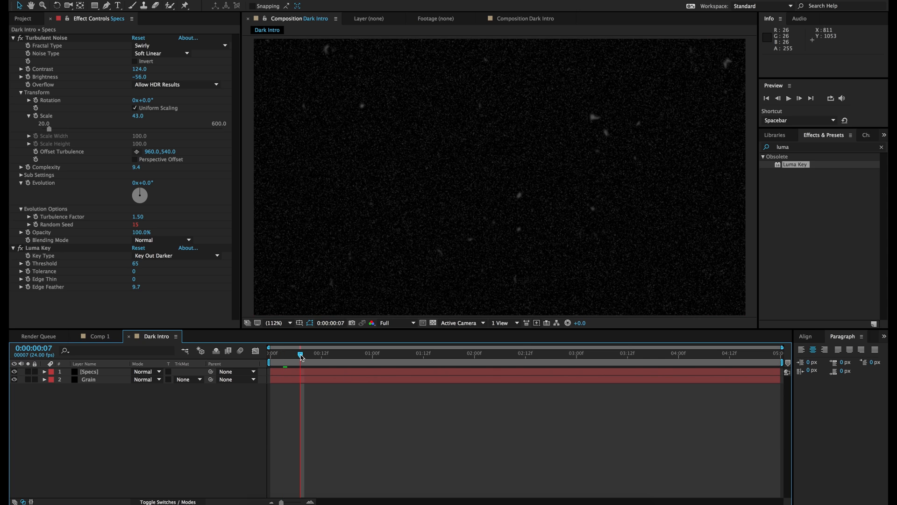
left_click(327, 357)
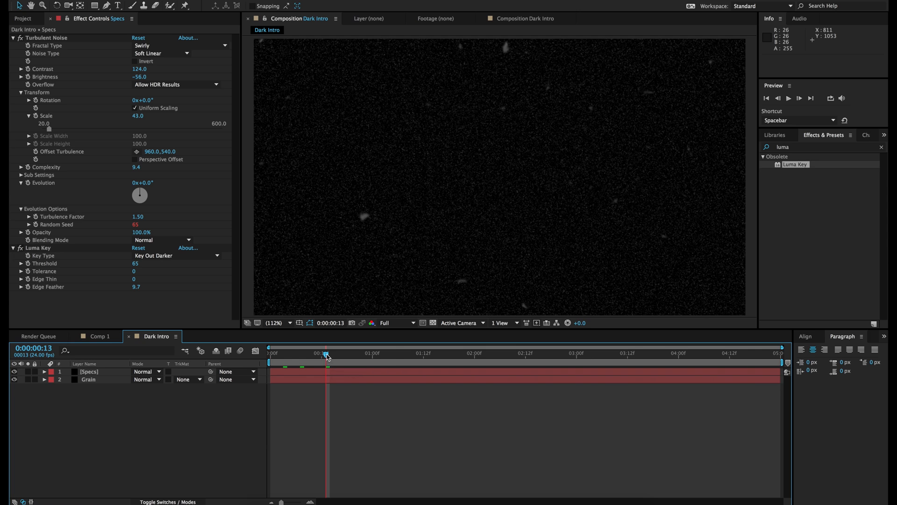
left_click_drag(319, 357, 263, 358)
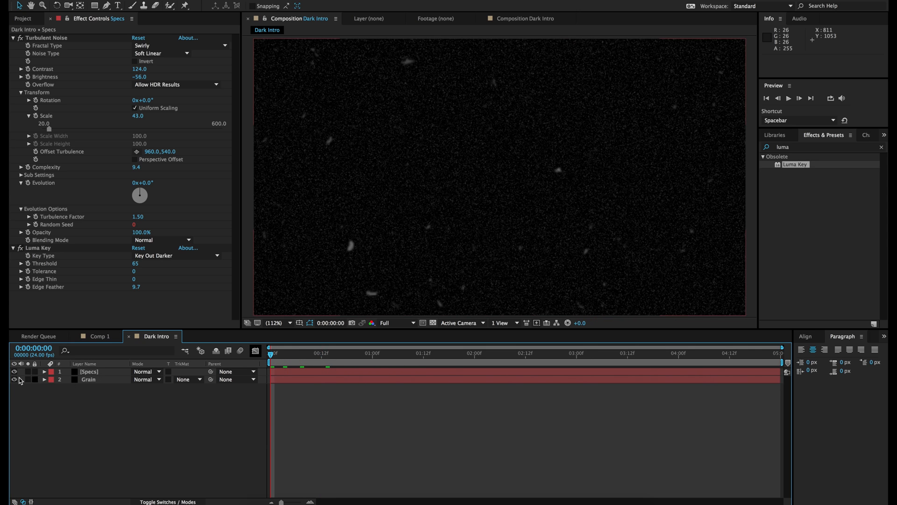
Hide the Specs and Grain layers and add a text layer reading STUDIO X
left_click_drag(14, 372, 14, 379)
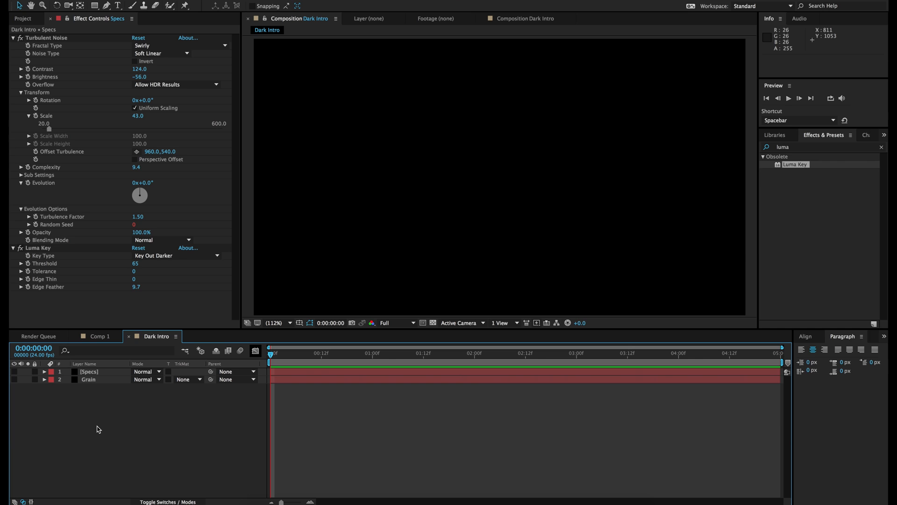
right_click(137, 424)
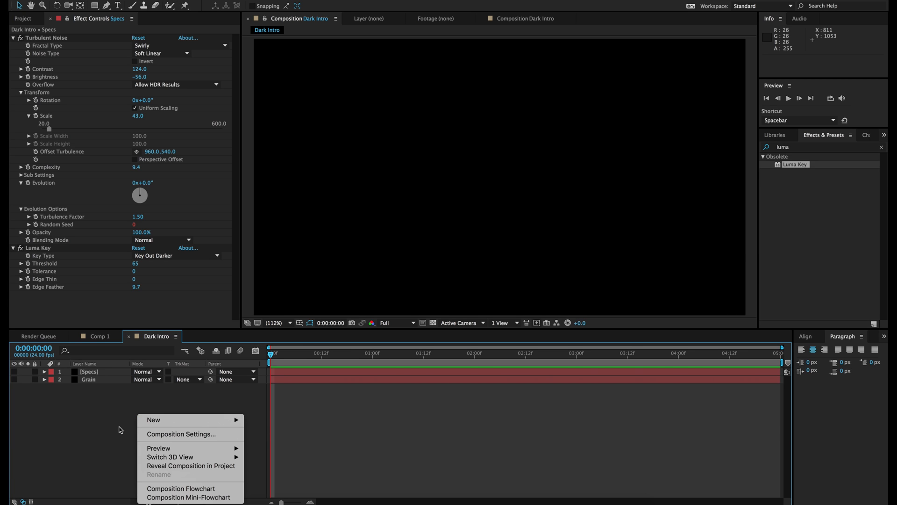
mouse_move(166, 423)
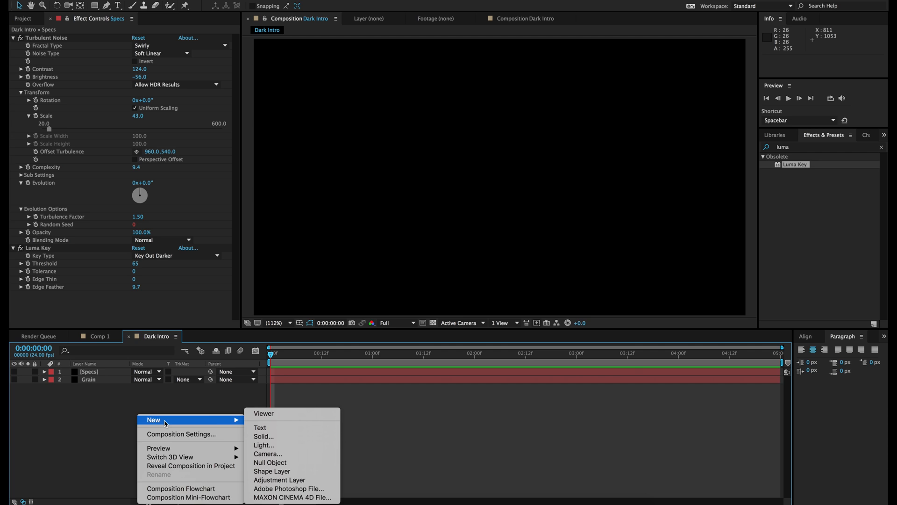
left_click(276, 429)
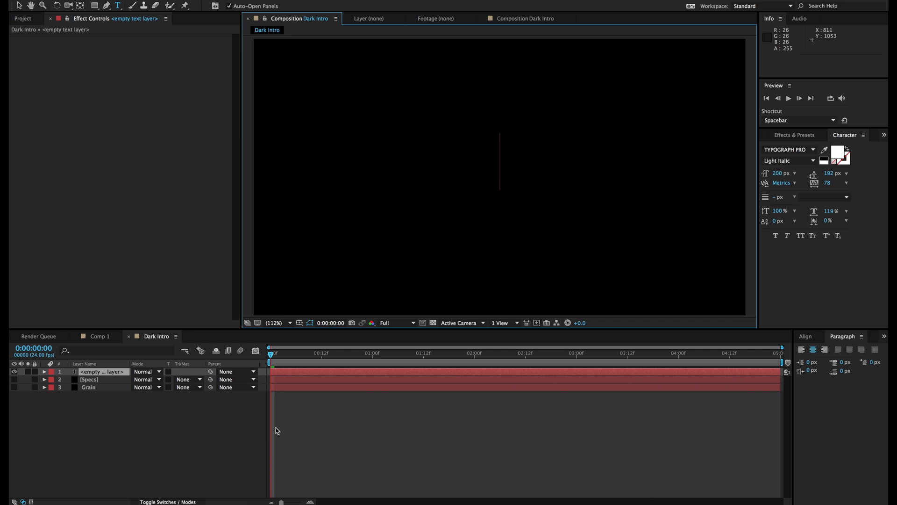
type("STUDIO X")
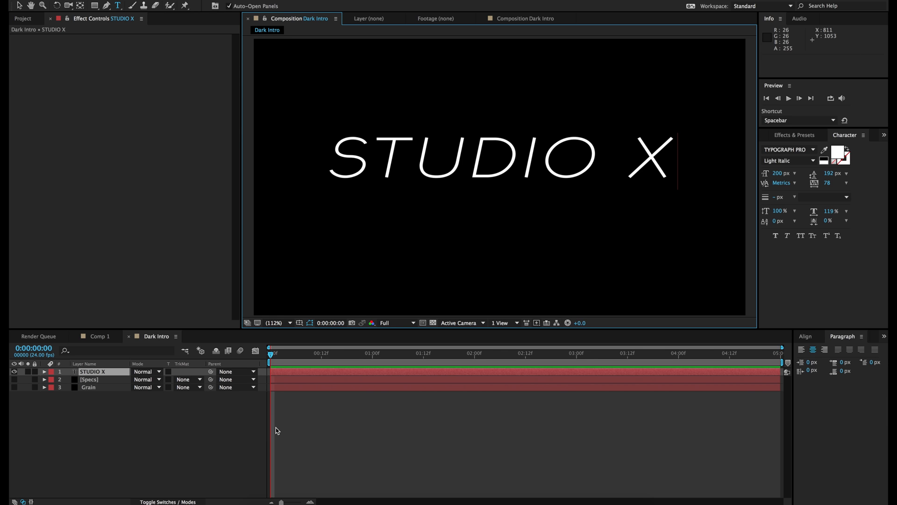
Change the font of the whole STUDIO X text to American Typewriter and leave text editing
key("ctrl+a")
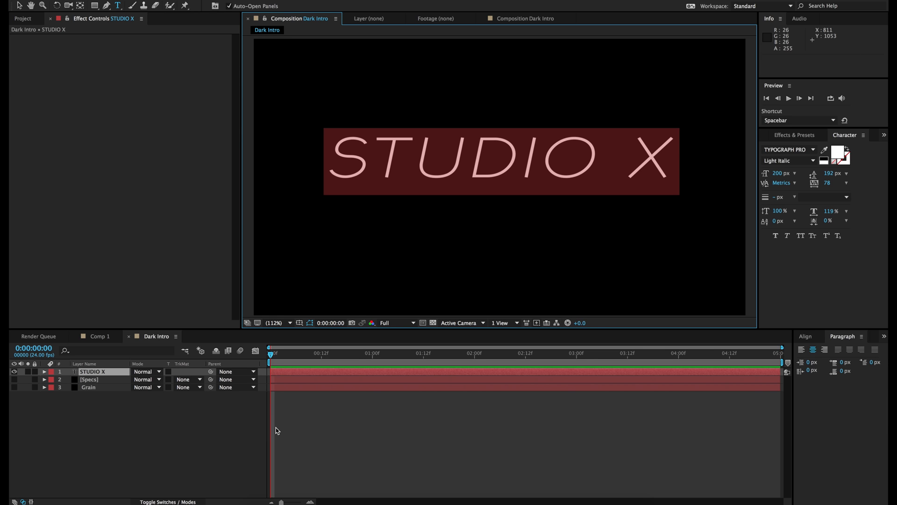
left_click(814, 150)
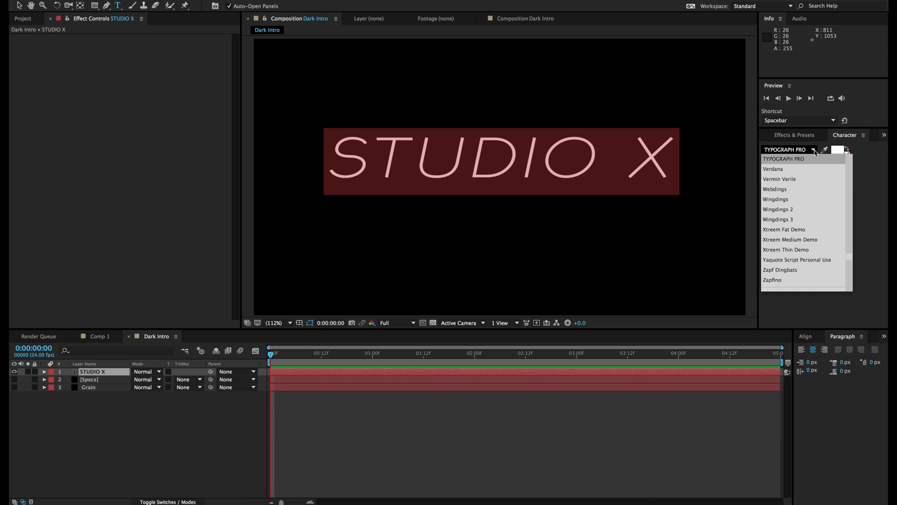
scroll(789, 229, "up", 15)
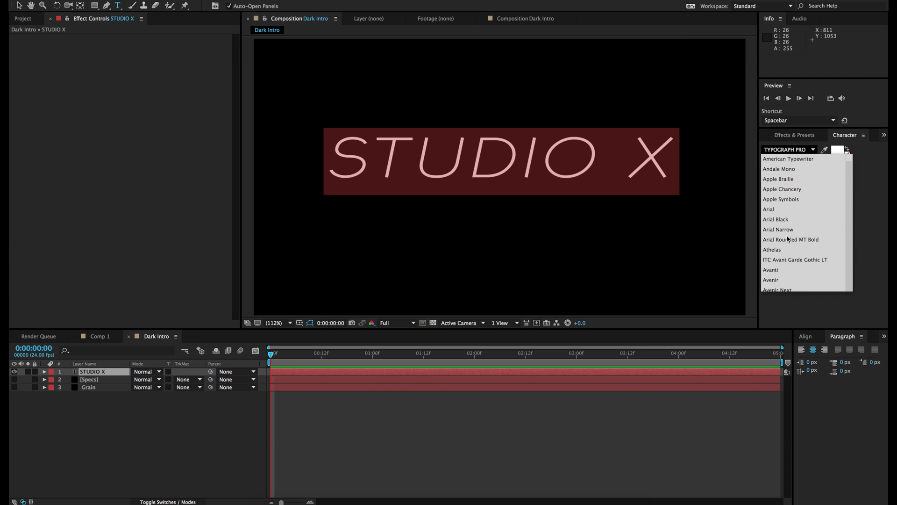
left_click(789, 159)
key("Escape")
key("v")
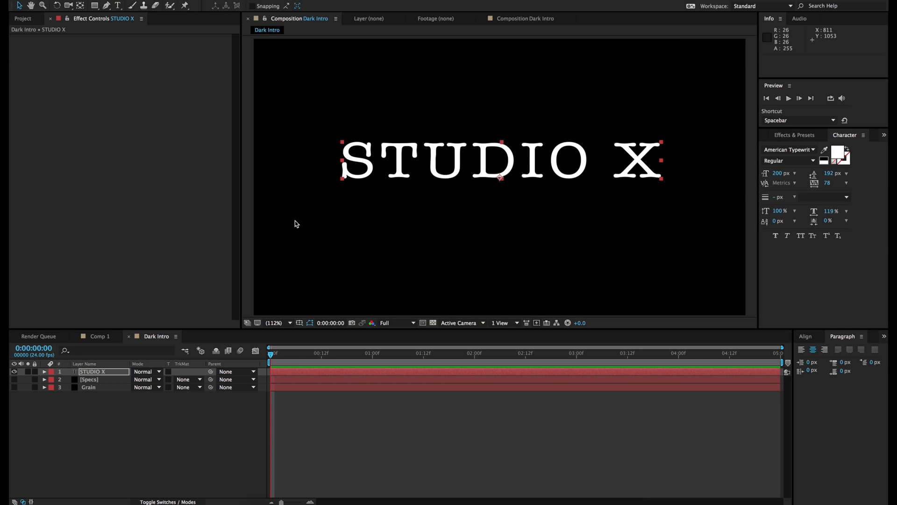
Display the rulers and the title/action safe guides in the composition viewer
left_click(300, 324)
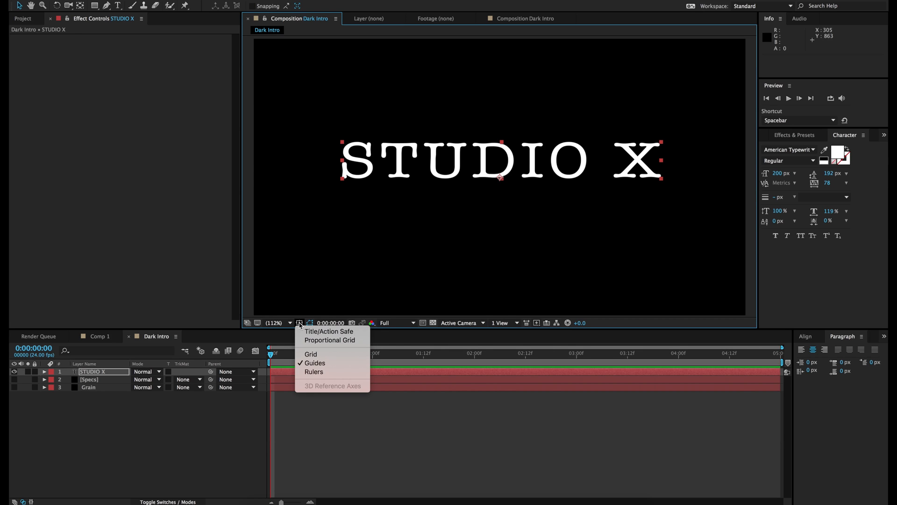
left_click(319, 372)
left_click(299, 323)
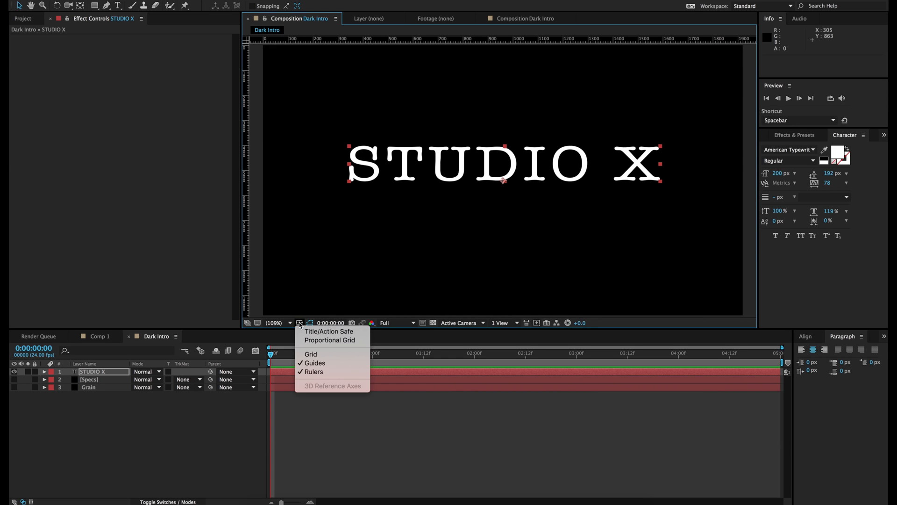
key("Escape")
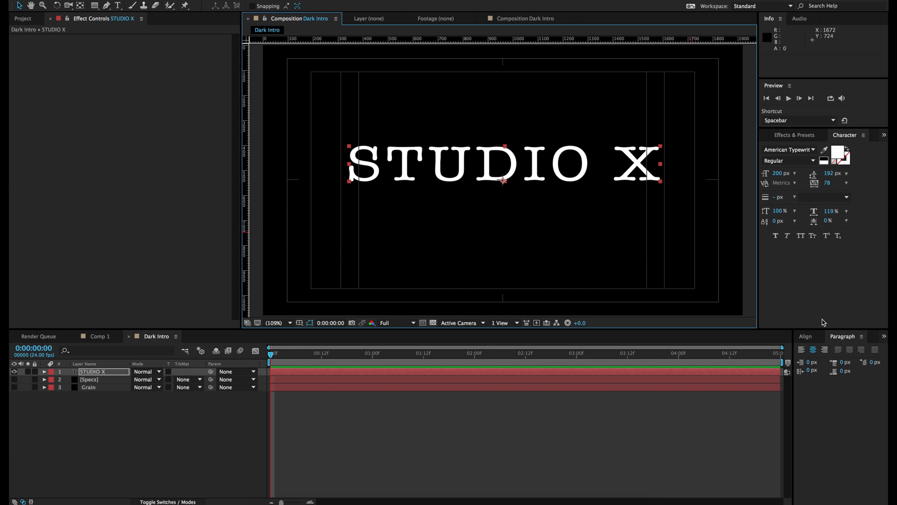
Align the STUDIO X text layer to the horizontal center of the composition
left_click(810, 337)
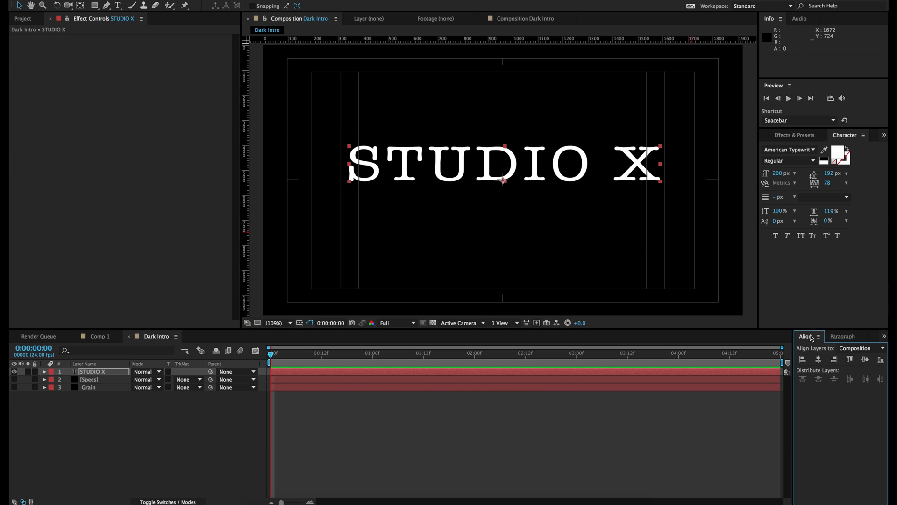
left_click(818, 360)
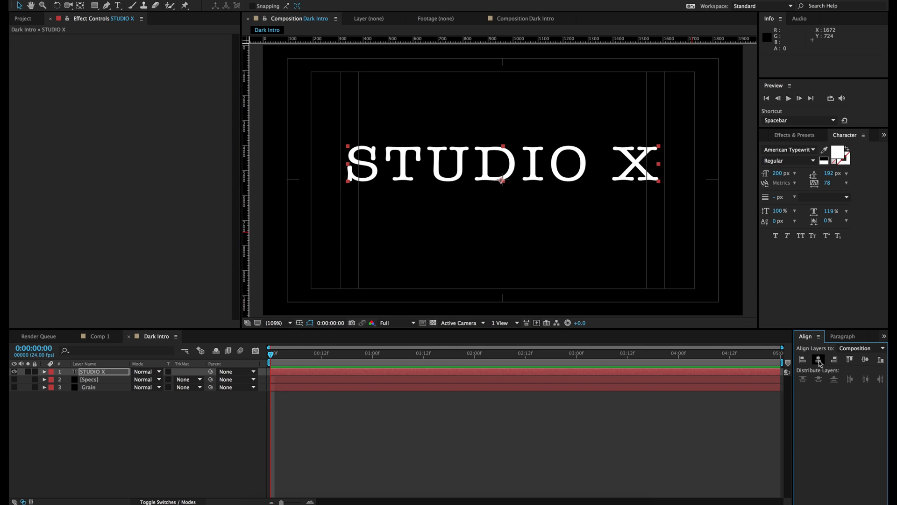
Scale the STUDIO X text to 91% width and 128% height and center it horizontally and vertically in the composition
left_click(866, 360)
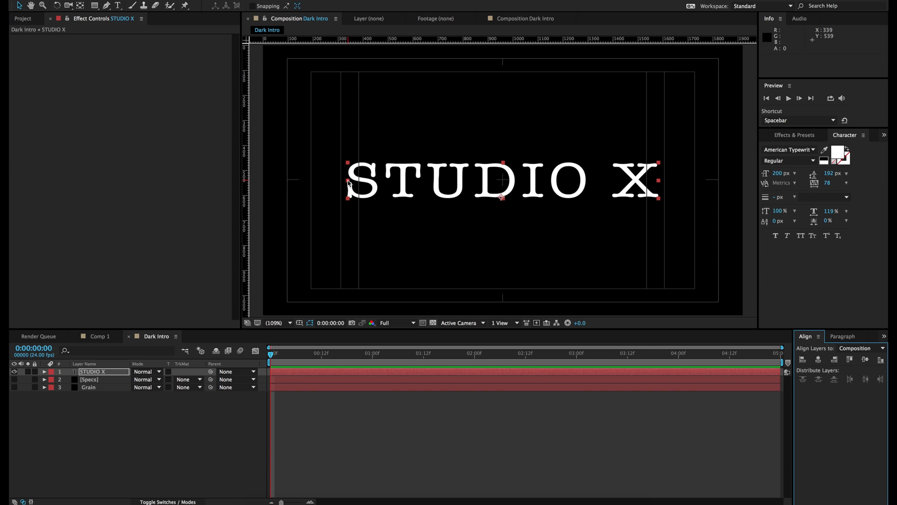
left_click_drag(347, 183, 361, 182)
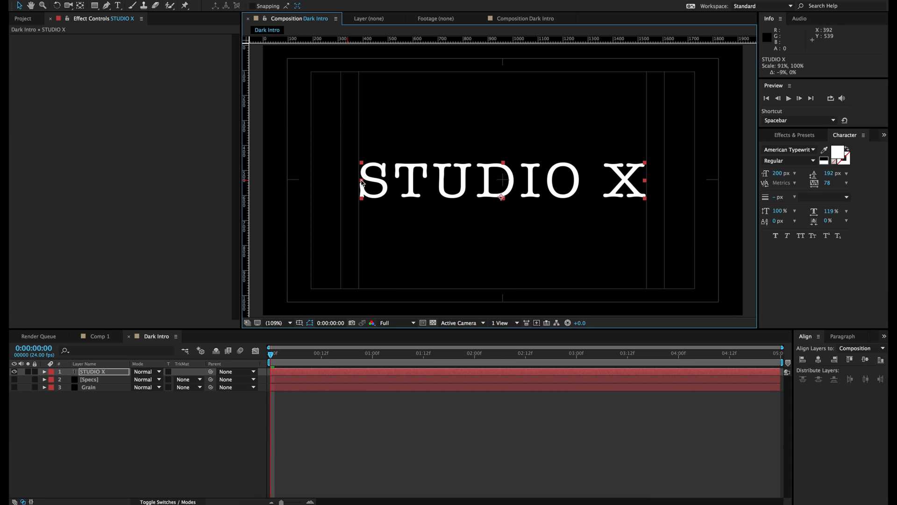
left_click_drag(504, 165, 504, 156)
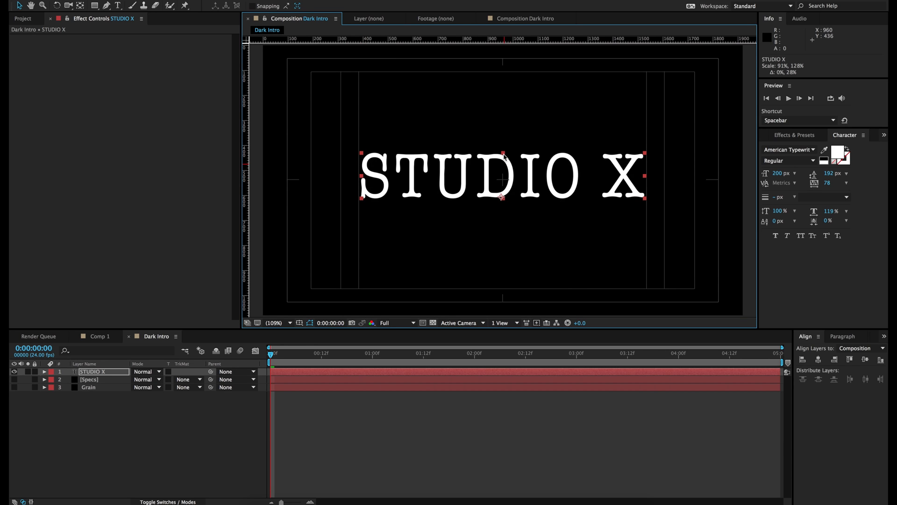
left_click(819, 359)
left_click(865, 359)
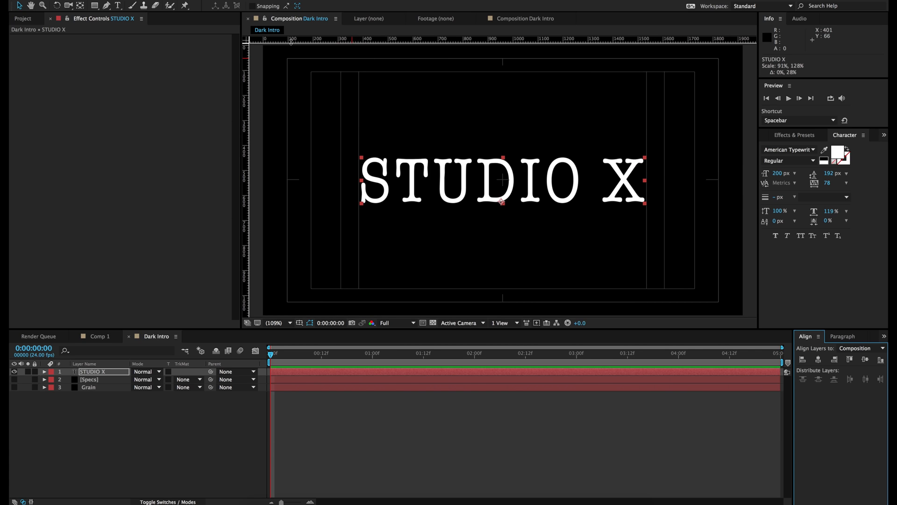
Add horizontal guides along the text's upper edge at 449.2 and lower edge at 631, and a vertical guide at its left edge at 394
left_click(451, 39)
left_click_drag(449, 95, 436, 158)
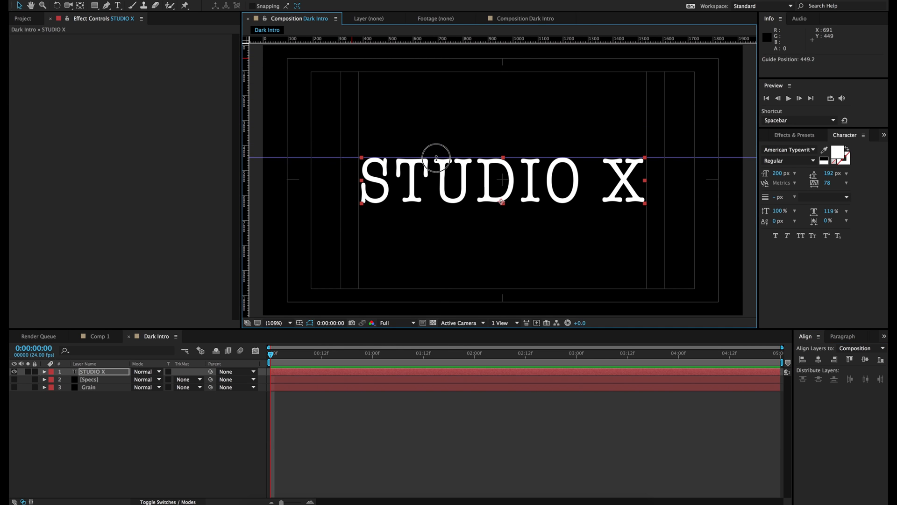
key("period")
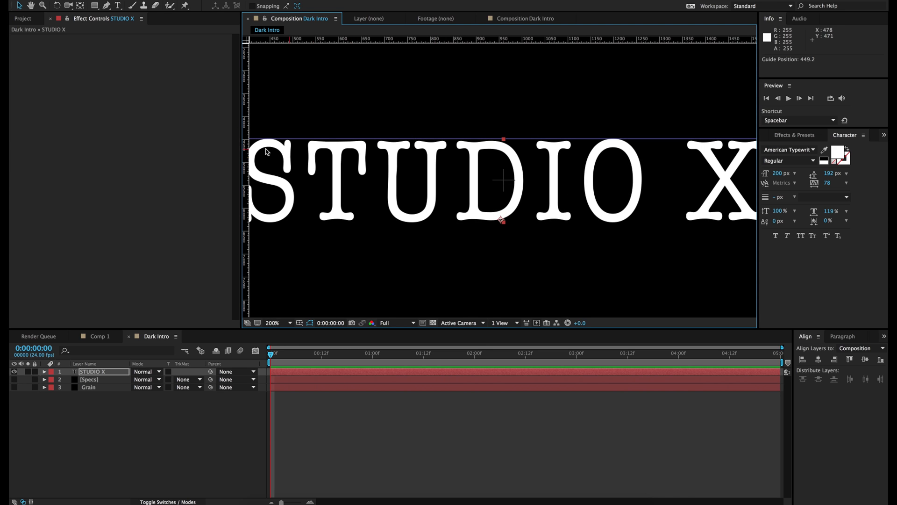
left_click_drag(343, 192, 446, 189)
left_click_drag(246, 211, 354, 217)
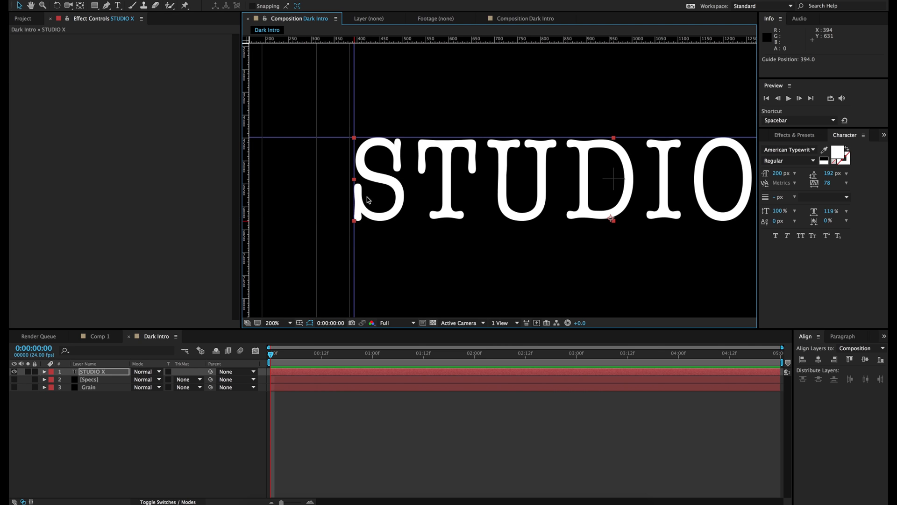
left_click_drag(405, 39, 408, 221)
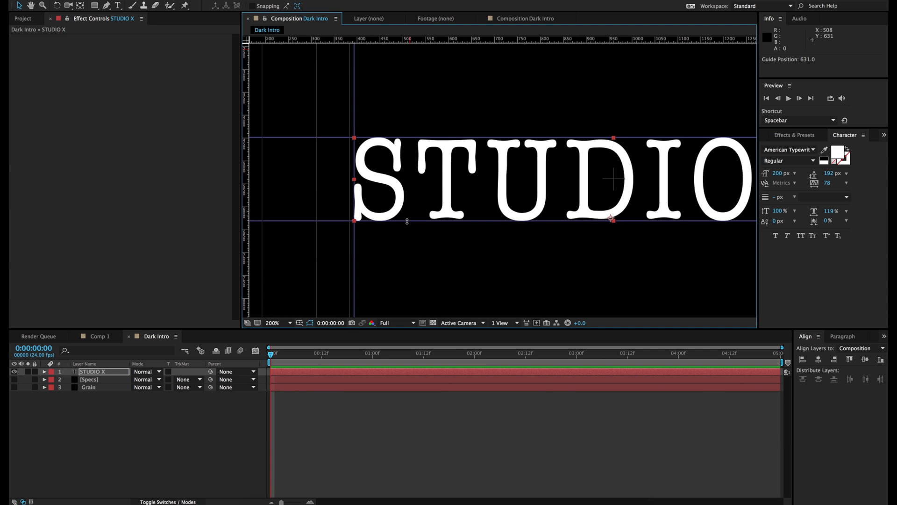
Add a vertical guide at 1526 along the right edge of the X and return to a view of the whole composition
left_click_drag(515, 202, 307, 203)
left_click_drag(594, 173, 525, 173)
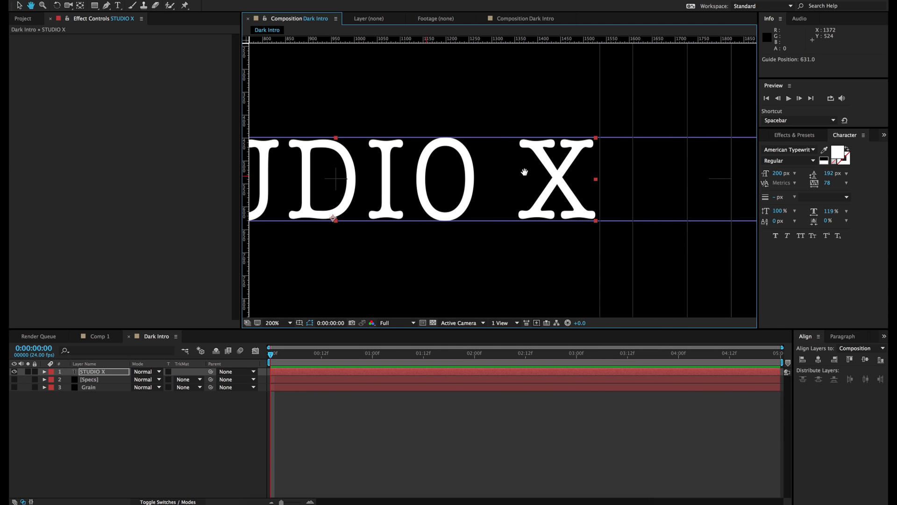
left_click_drag(245, 196, 594, 173)
scroll(531, 190, "down", 1)
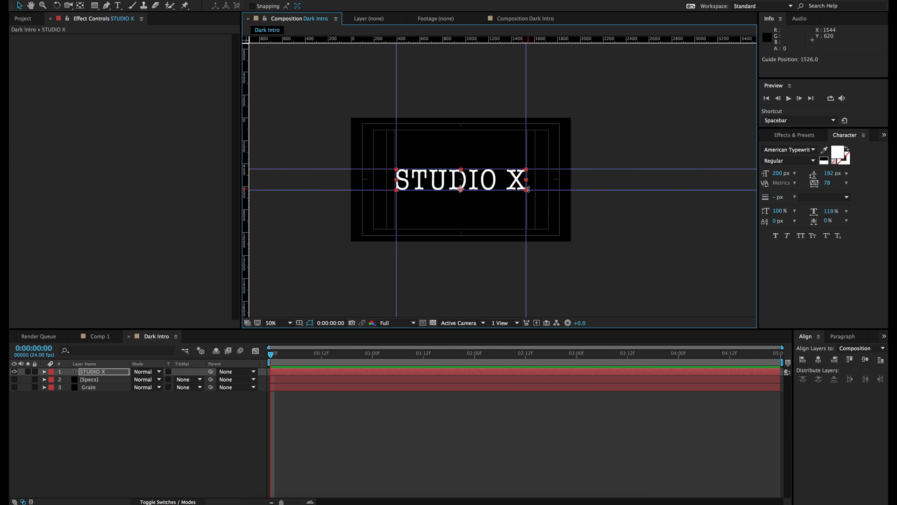
left_click_drag(427, 178, 477, 187)
key("period")
key("comma")
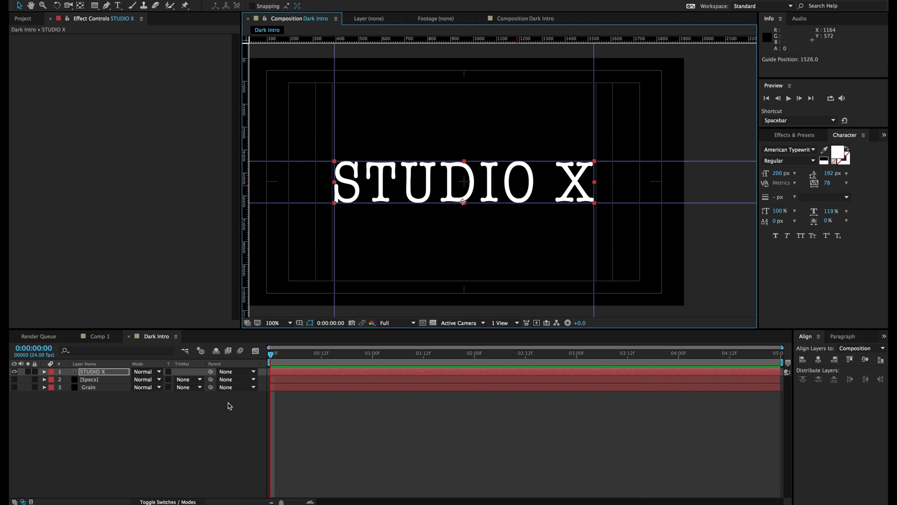
Show the layer switches and make the STUDIO X text a 3D layer
left_click(164, 501)
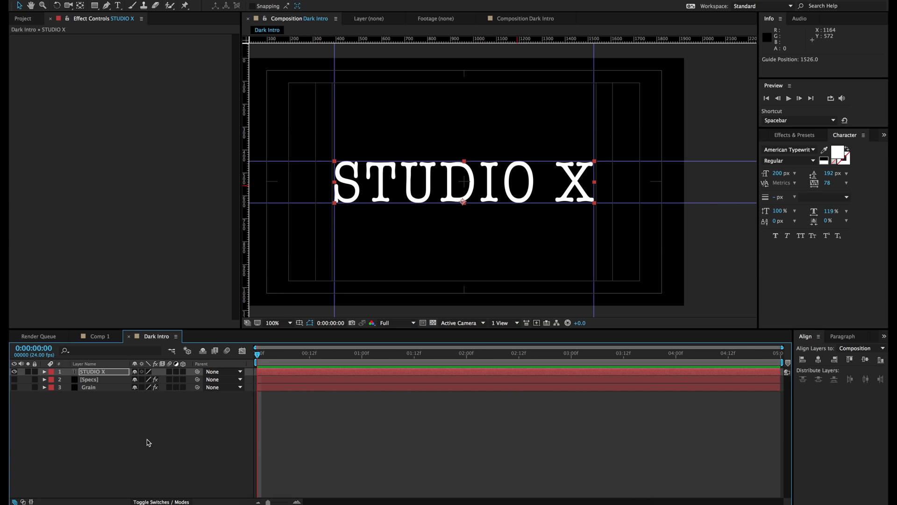
left_click(182, 372)
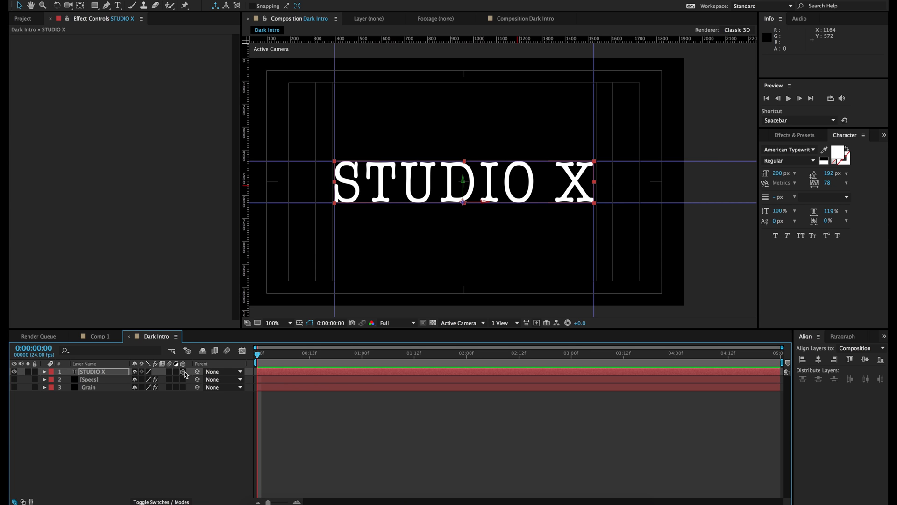
left_click(182, 0)
left_click(182, 0)
left_click(139, 417)
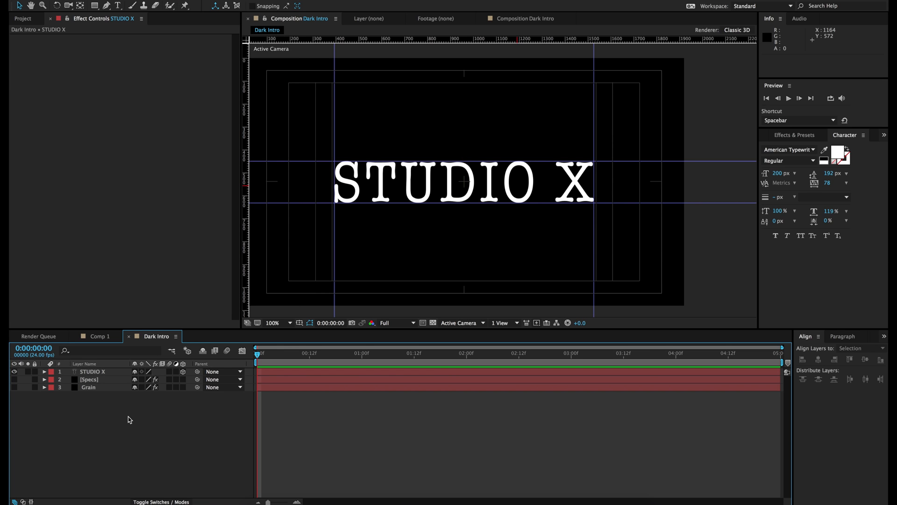
Add a 3D null object and parent the STUDIO X layer to it
right_click(130, 416)
mouse_move(220, 420)
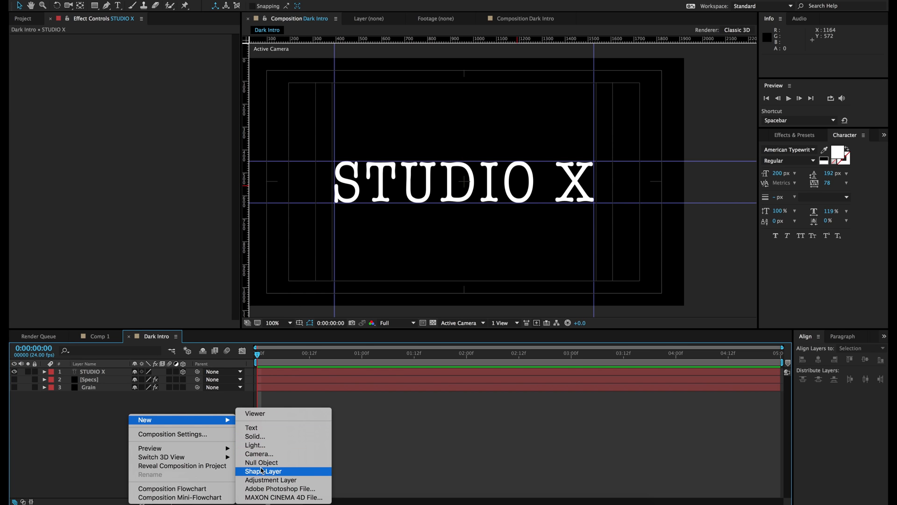
left_click(261, 462)
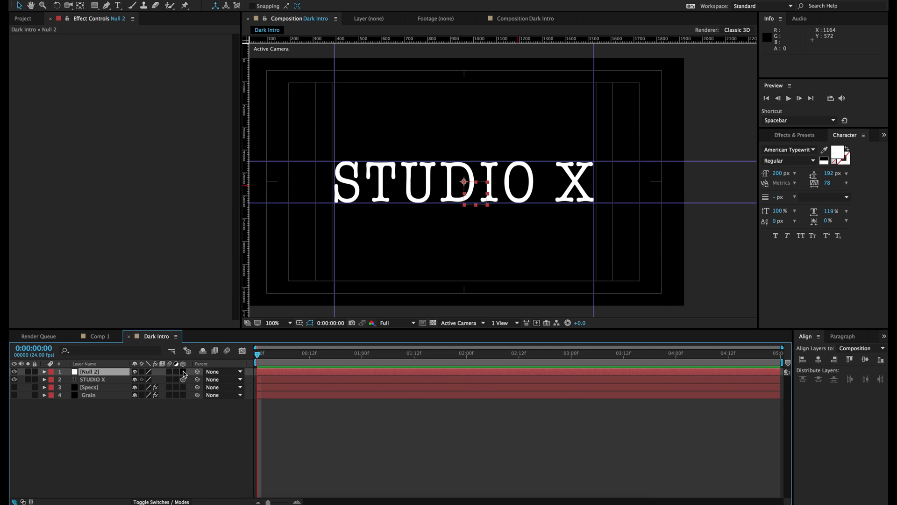
left_click_drag(197, 380, 100, 374)
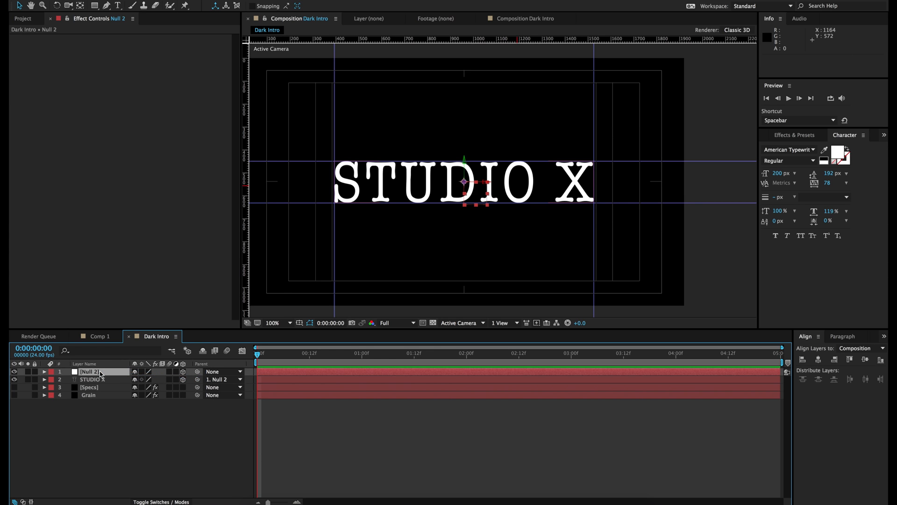
Trim the STUDIO X layer to a duration of three frames, from frame 0 to frame 2
left_click(297, 501)
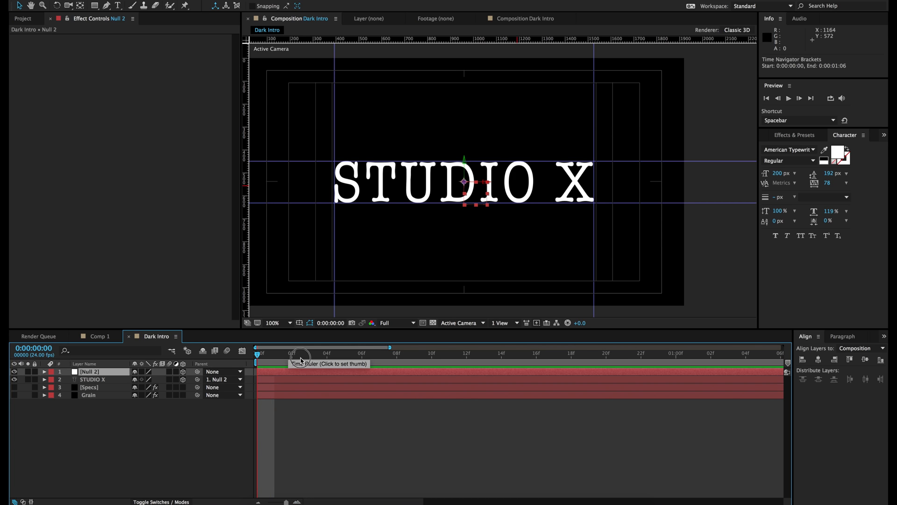
left_click(311, 355)
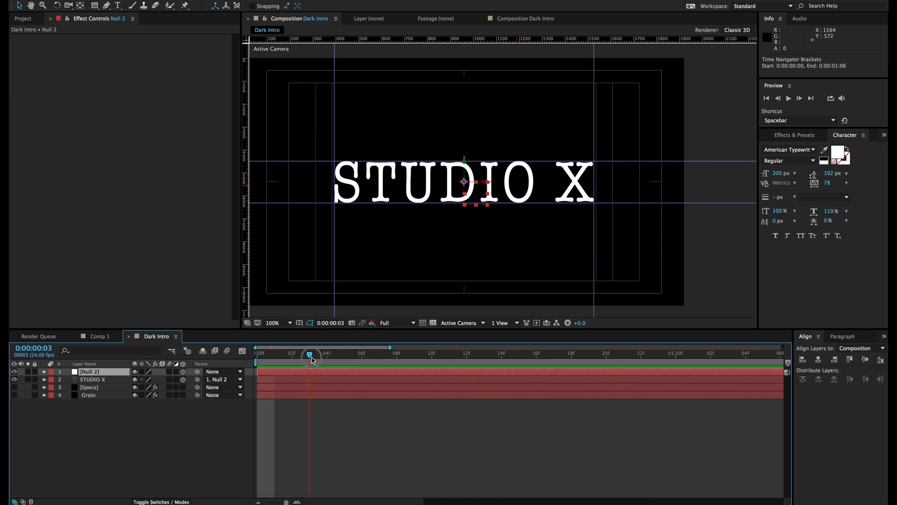
left_click(313, 380)
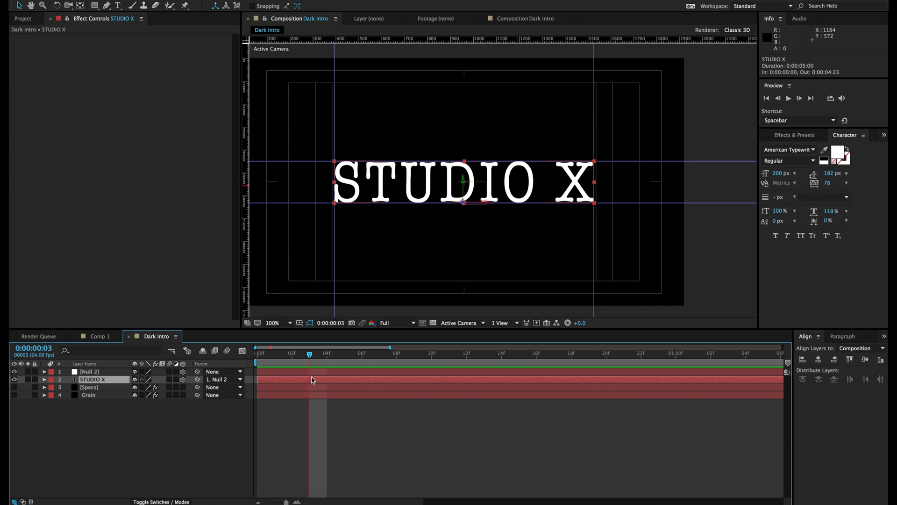
key("alt+]")
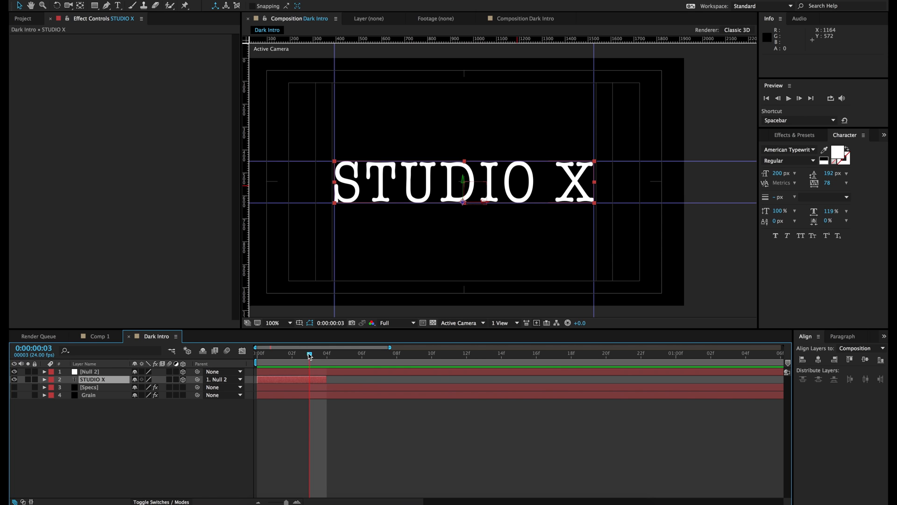
left_click_drag(325, 379, 310, 380)
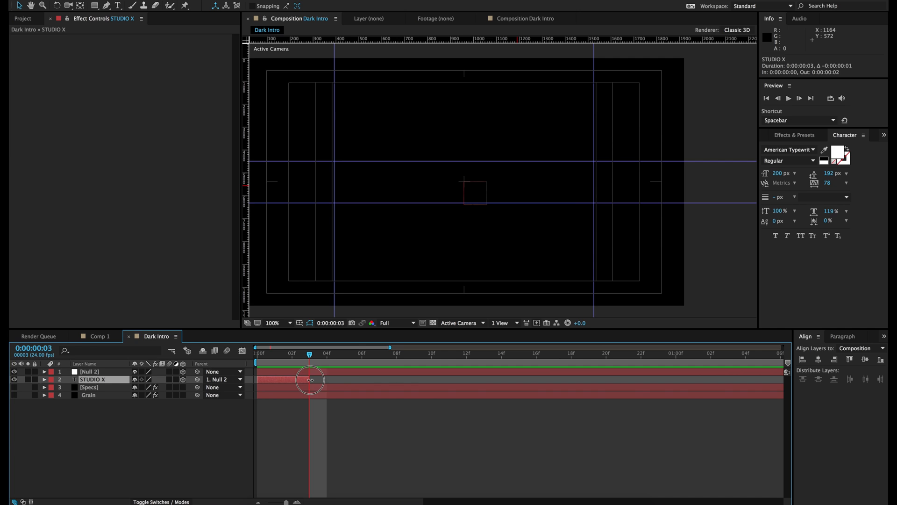
Duplicate the trimmed STUDIO X layer and shift the copy to start at frame 3, right after the original
left_click(300, 356)
mouse_move(290, 358)
left_mouse_down()
mouse_move(254, 358)
mouse_move(292, 358)
left_mouse_up()
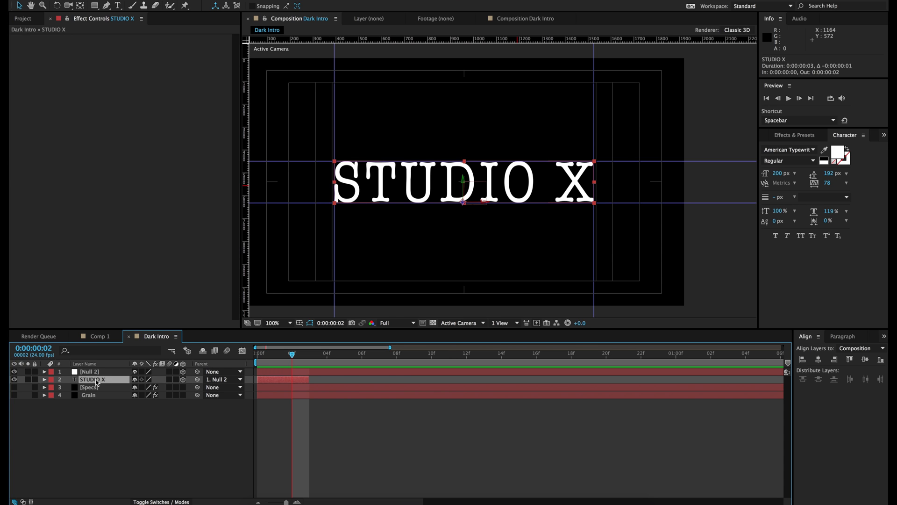
key("ctrl+d")
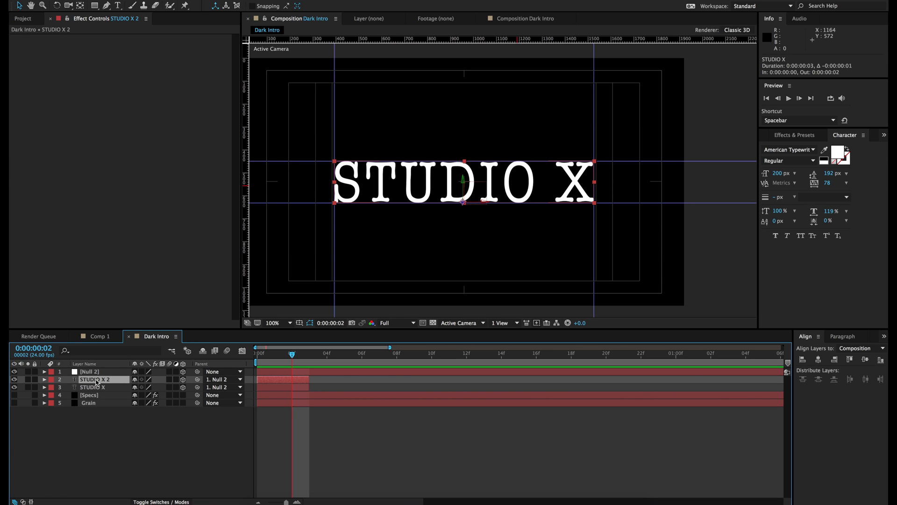
left_click_drag(267, 381, 327, 383)
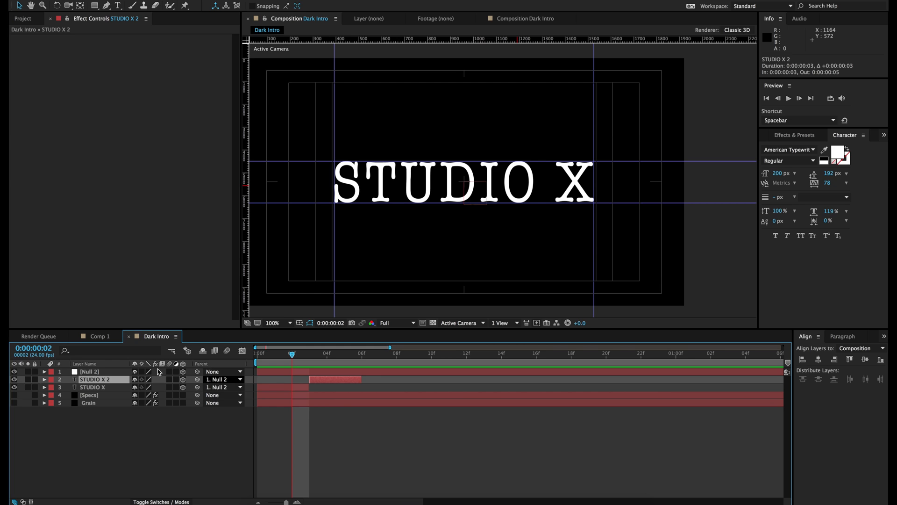
Rename the null object layer as Text Control
left_click(95, 373)
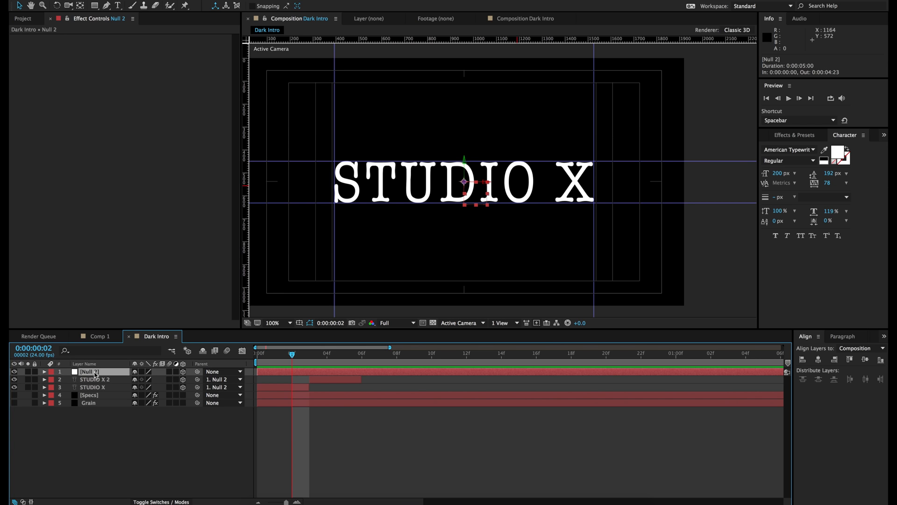
key("Return")
key("Return")
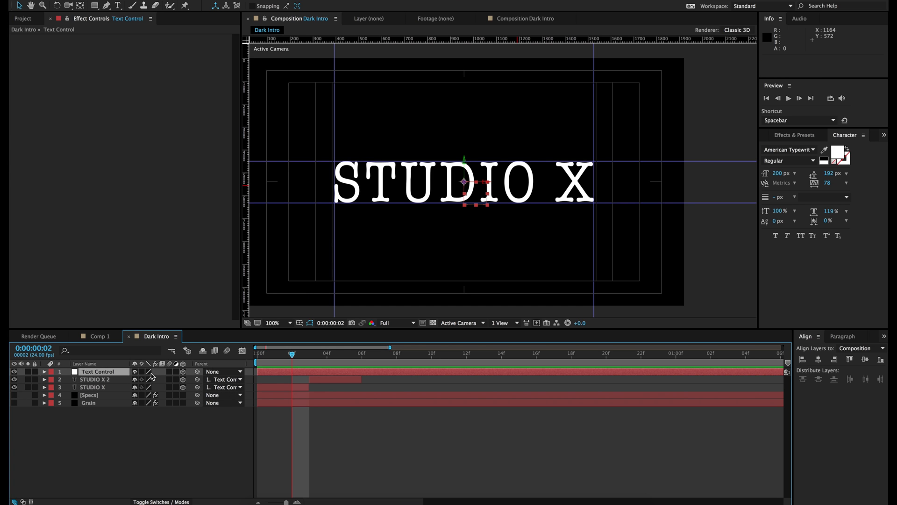
Change the font of the STUDIO X 2 layer at frame 3 to Andale Mono and leave text editing
left_click(329, 380)
left_click(309, 355)
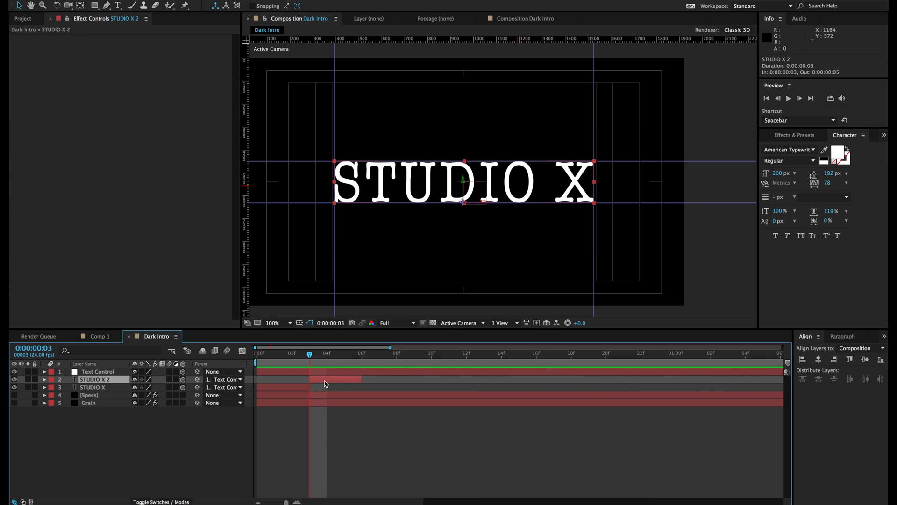
double_click(98, 380)
left_click(793, 148)
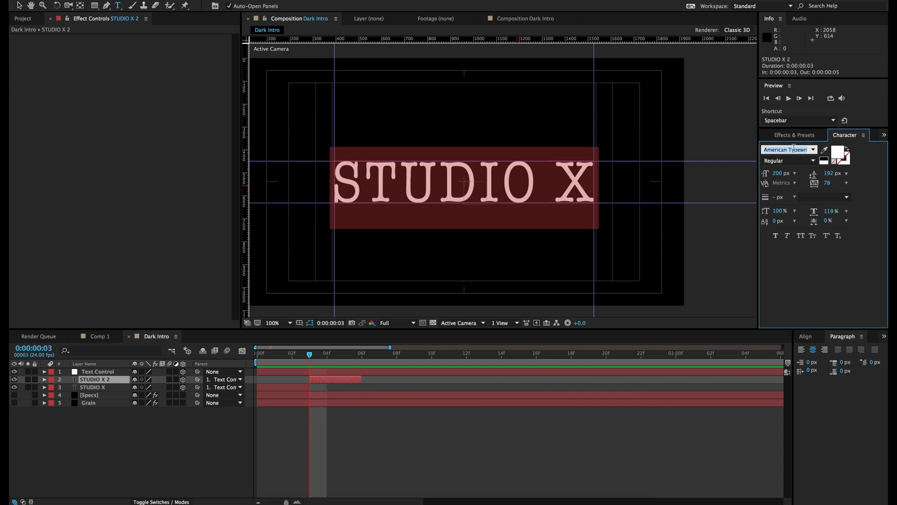
key("Down")
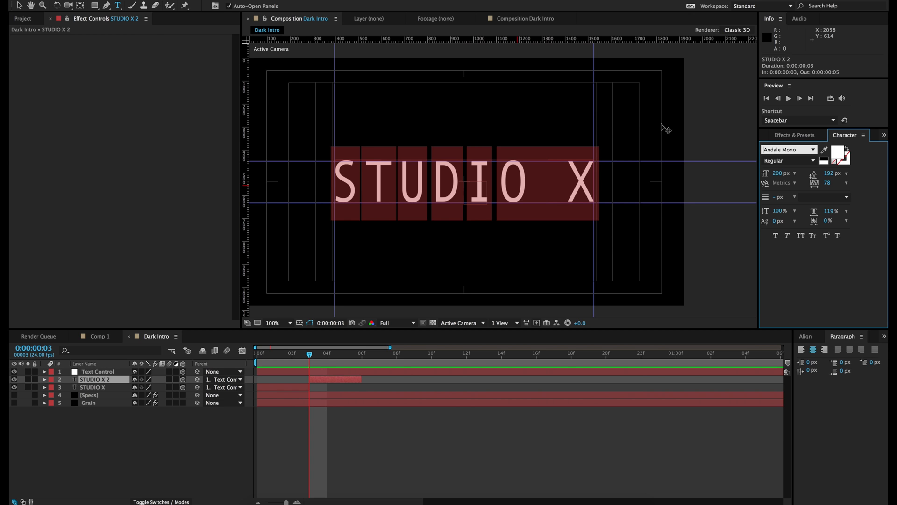
left_click(19, 6)
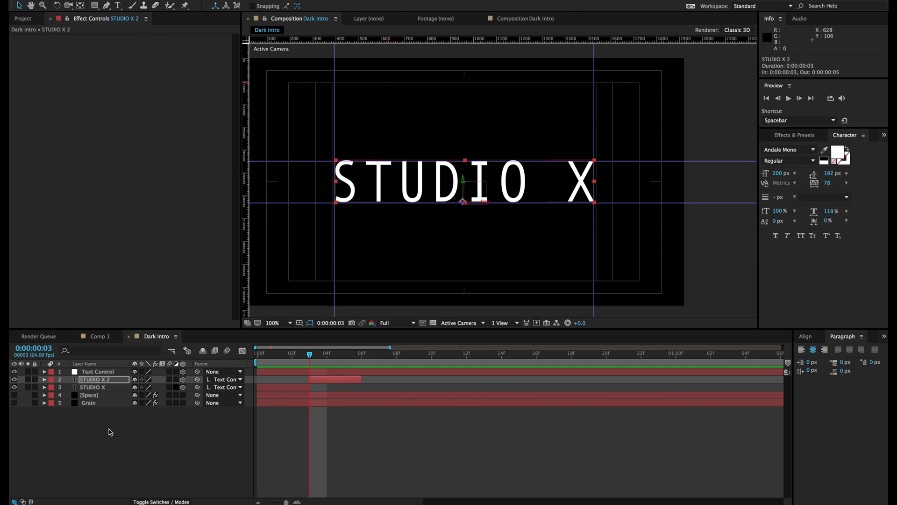
Duplicate the STUDIO X 2 layer and shift the copy to start at frame 6
left_click(97, 380)
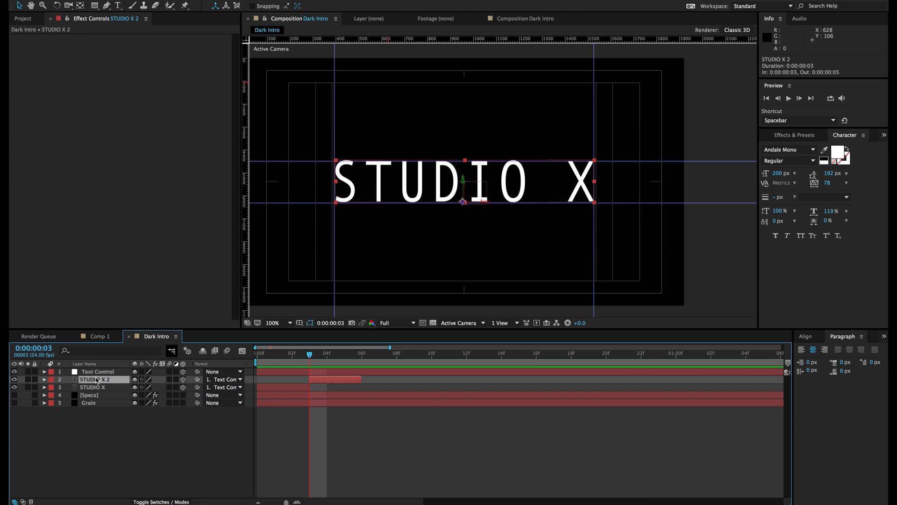
key("ctrl+d")
left_click_drag(335, 379, 388, 382)
Change the STUDIO X 3 layer's font at frame 6 to Apple Chancery and narrow it to about 84% width to fit the vertical guides
left_click(361, 354)
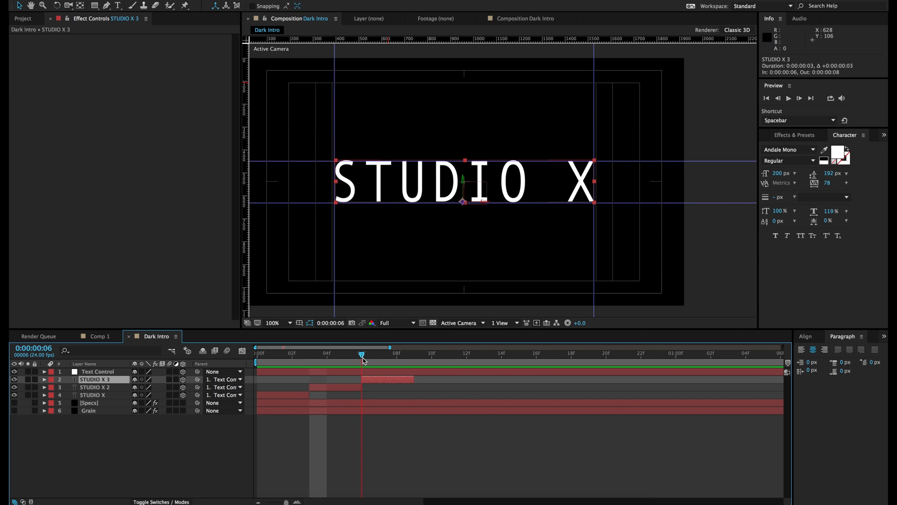
double_click(373, 381)
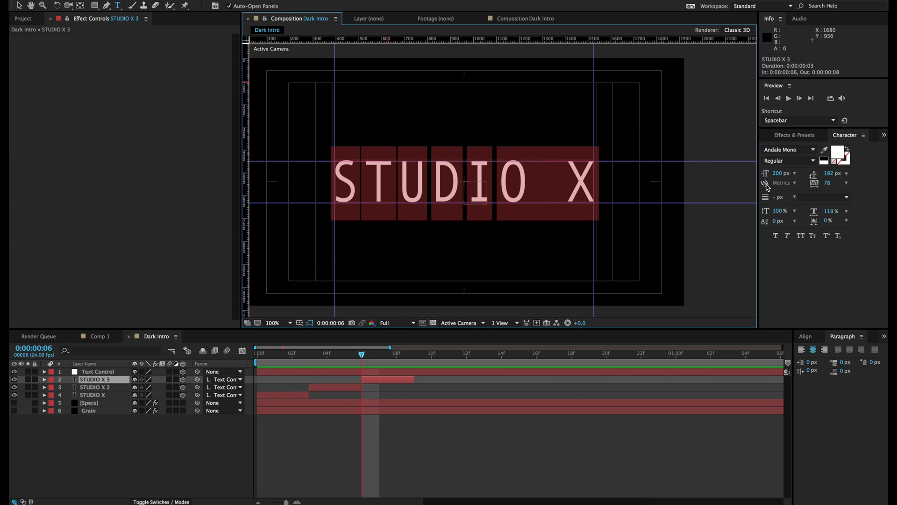
left_click(772, 150)
key("Down")
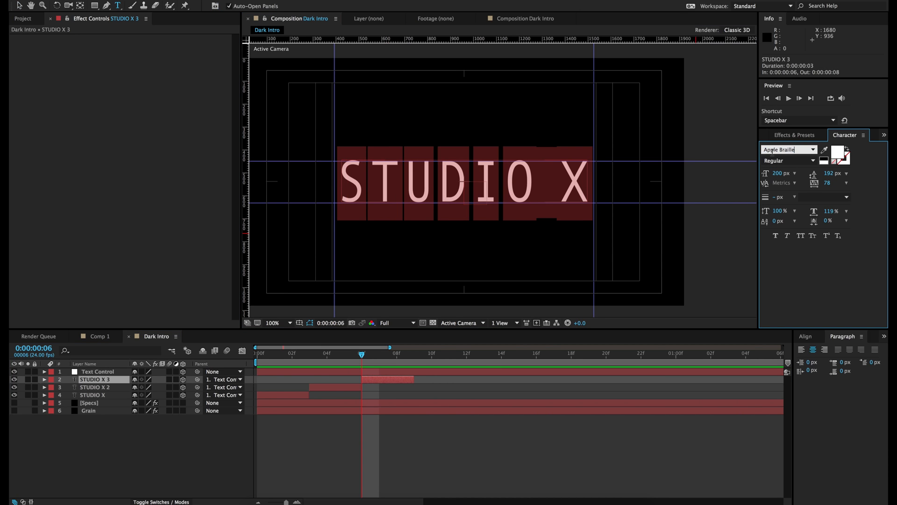
key("Down")
key("Down")
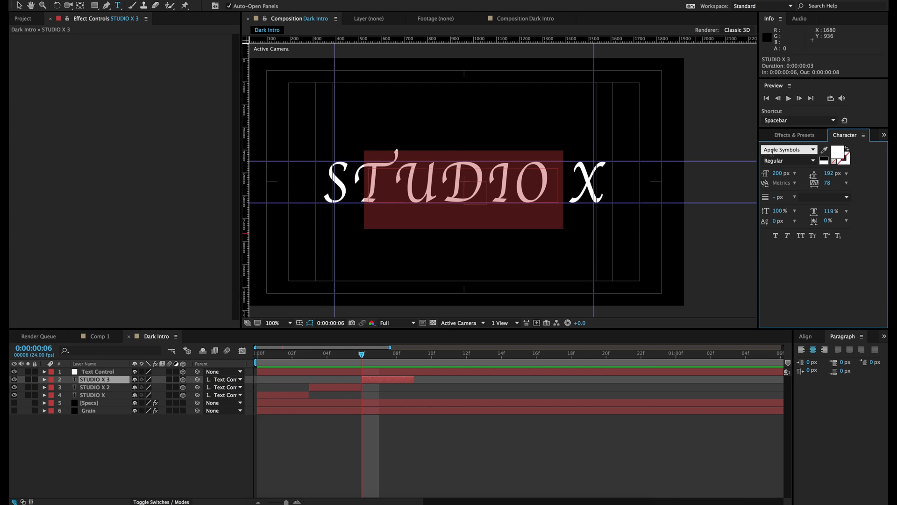
key("Up")
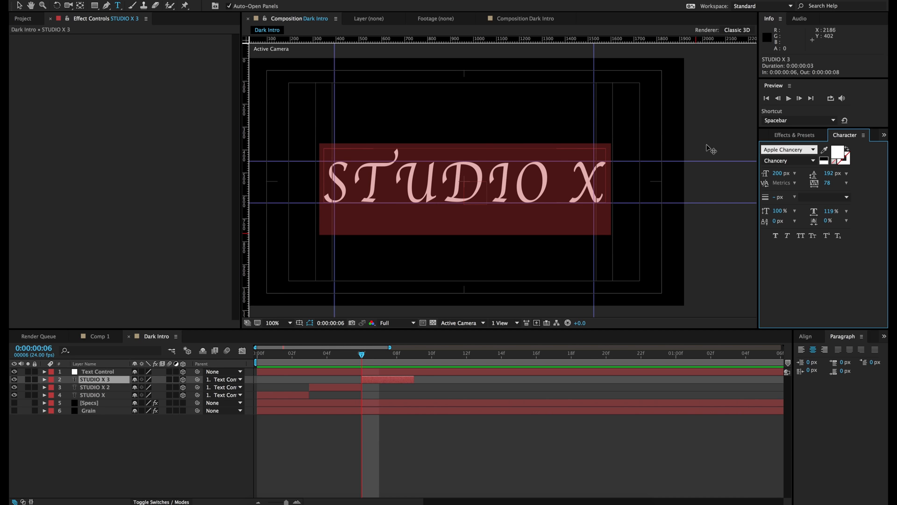
left_click(17, 5)
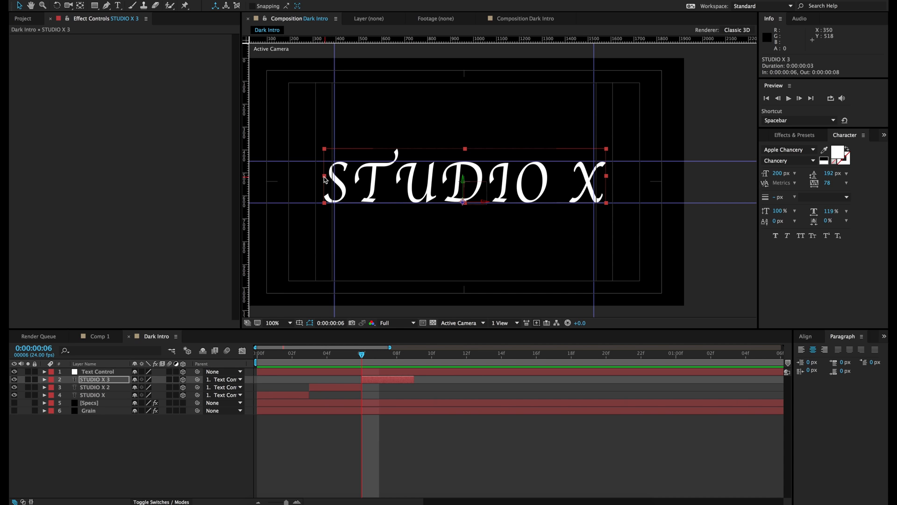
left_click_drag(325, 176, 336, 177)
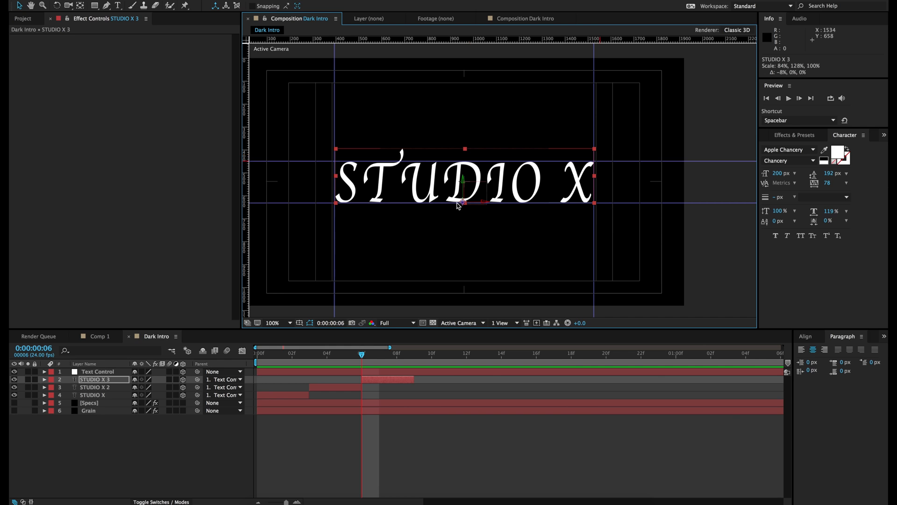
Duplicate the STUDIO X 3 layer and shift the copy to start at frame 9
left_click(384, 382)
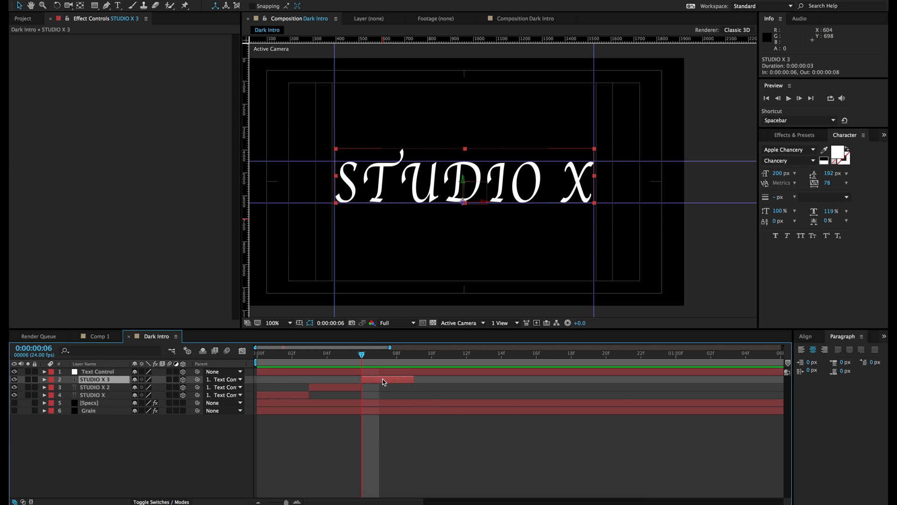
key("ctrl+d")
left_click_drag(380, 379, 427, 387)
Change the font of the STUDIO X 4 layer at frame 9 to Arial Black
left_click(419, 360)
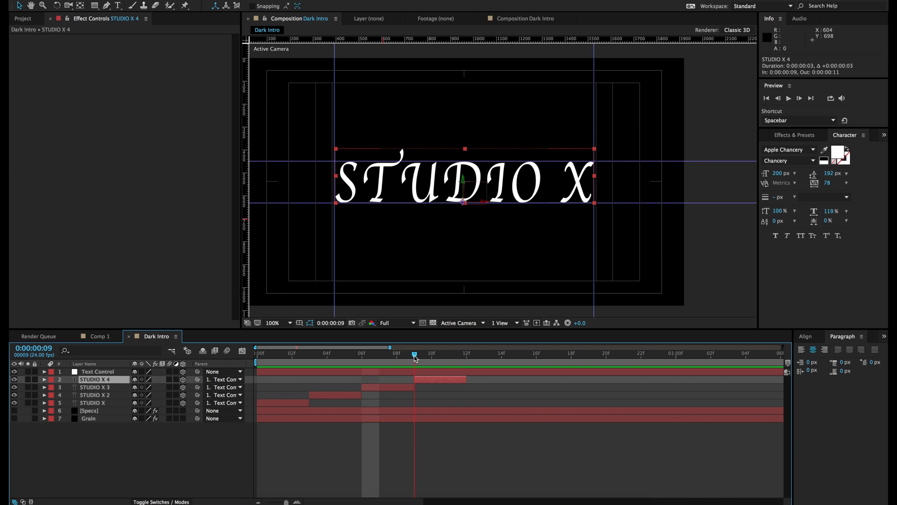
double_click(427, 383)
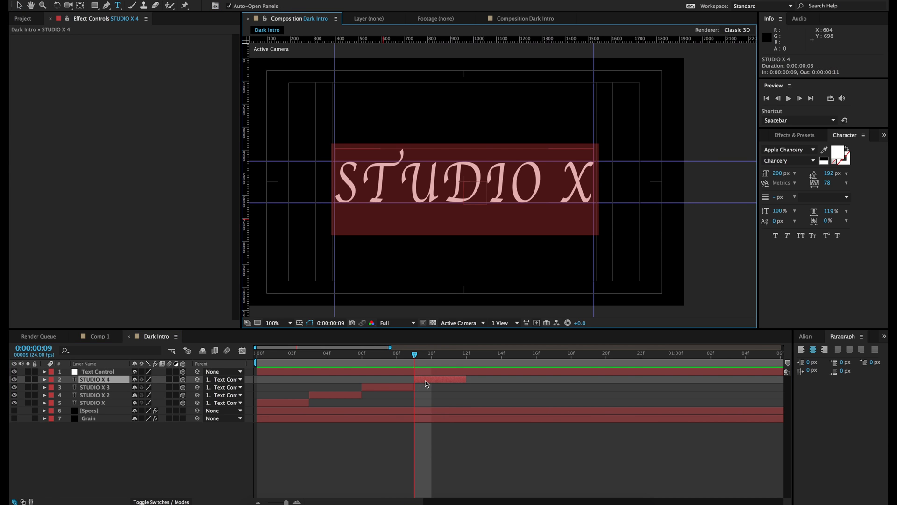
left_click(785, 149)
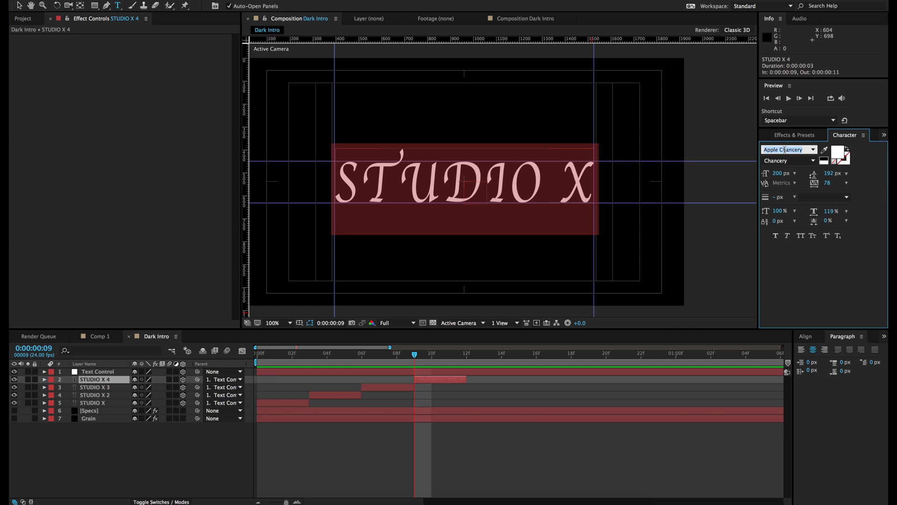
key("Down")
key("Down")
key("Down")
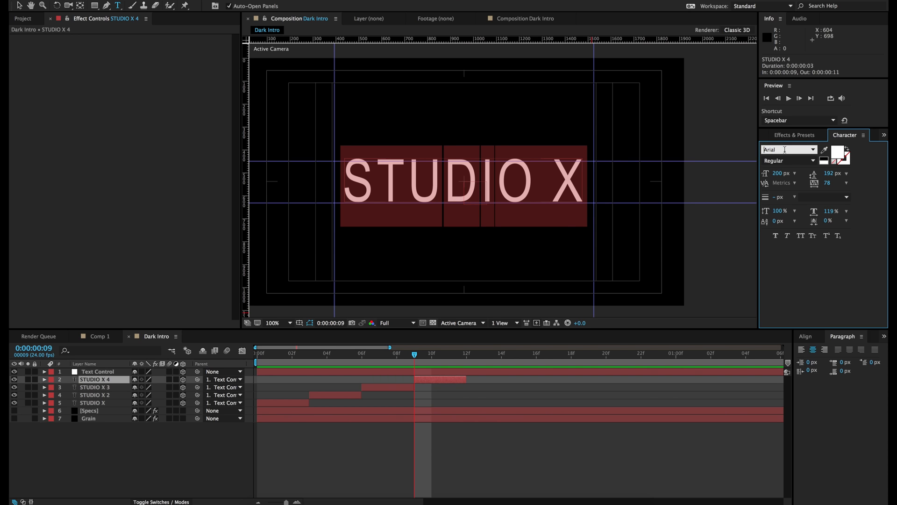
key("Down")
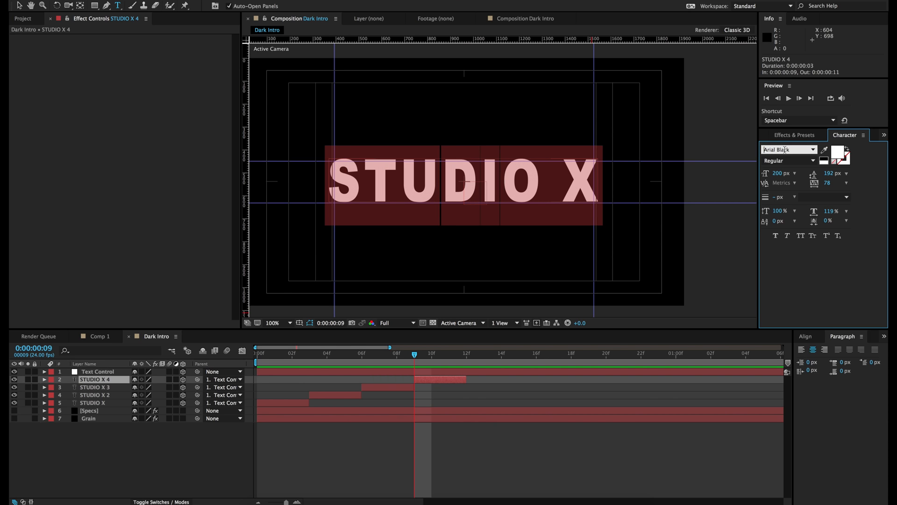
Scale the STUDIO X 4 text to about 81% width and 122% height so it fits within the guides
left_click(18, 6)
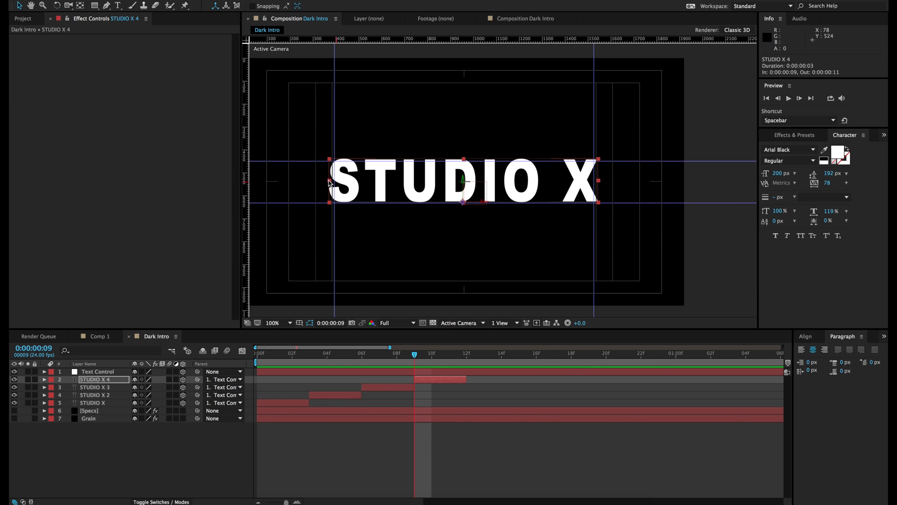
left_click_drag(330, 182, 333, 180)
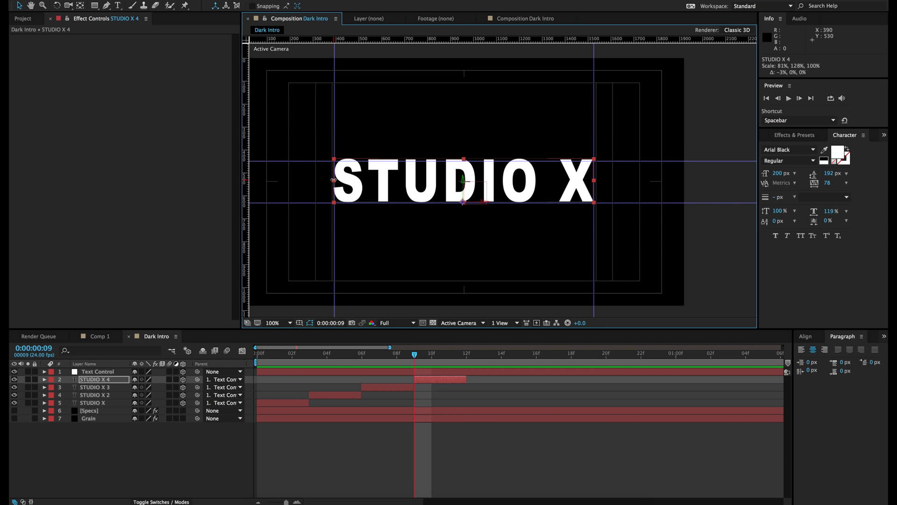
left_click_drag(463, 160, 464, 162)
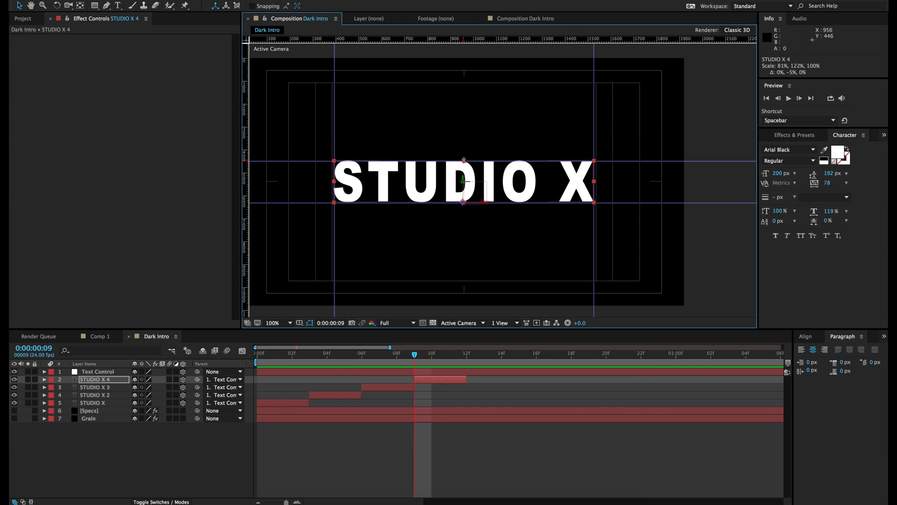
Duplicate the STUDIO X 4 layer and shift the copy to start at frame 12
left_click(442, 379)
key("ctrl+d")
left_click_drag(439, 381, 486, 380)
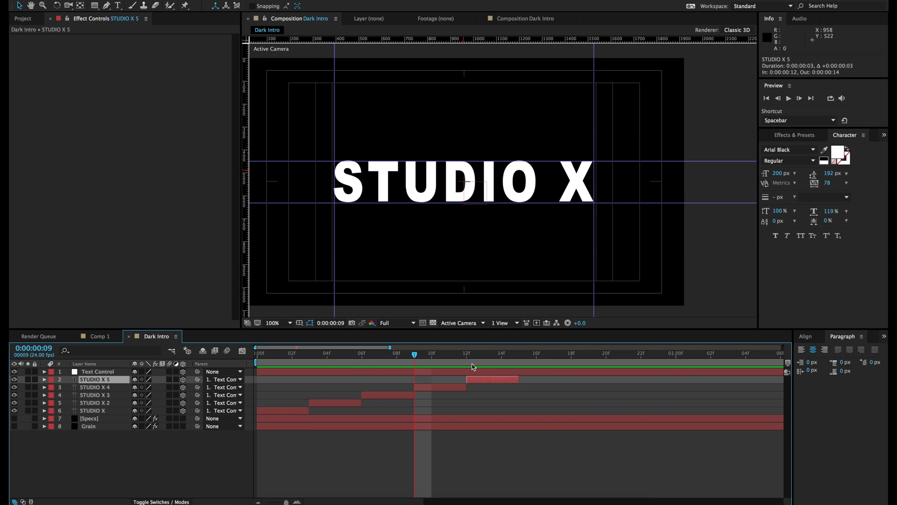
Change the font of the STUDIO X 5 layer at frame 12 to Avanti
left_click(470, 358)
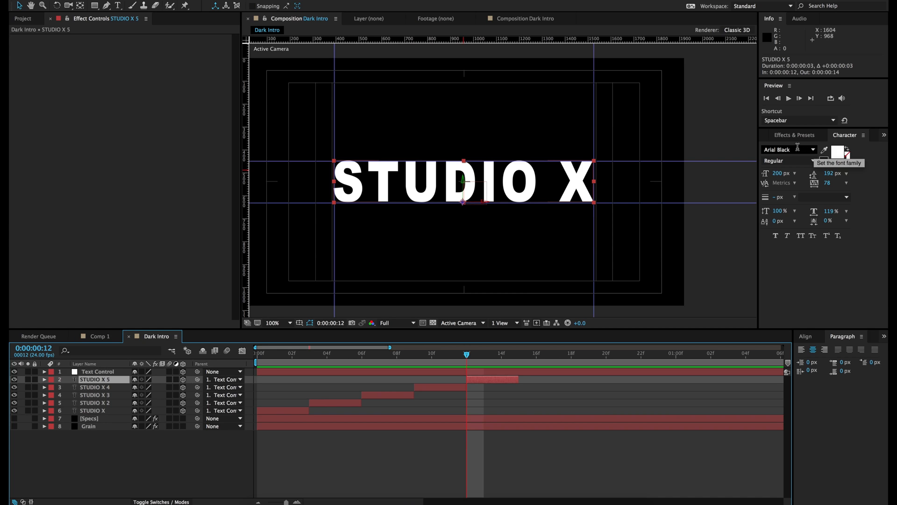
left_click(796, 149)
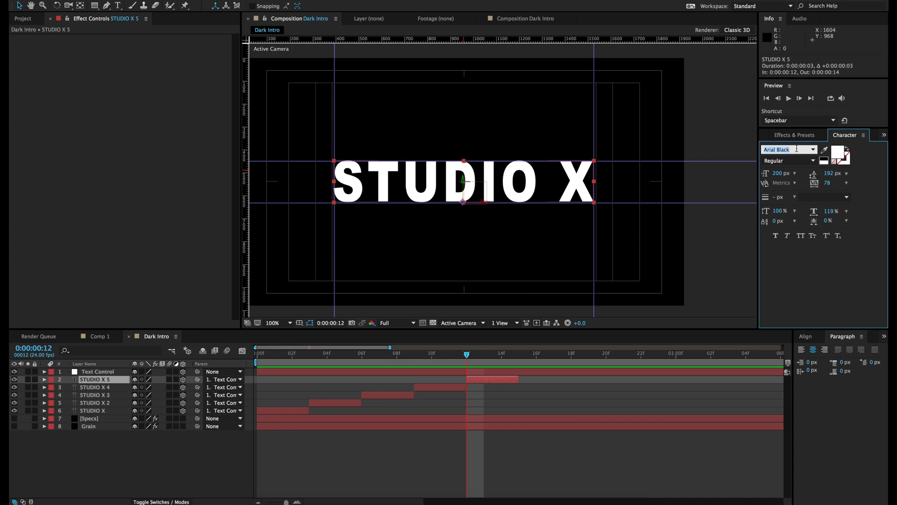
double_click(486, 379)
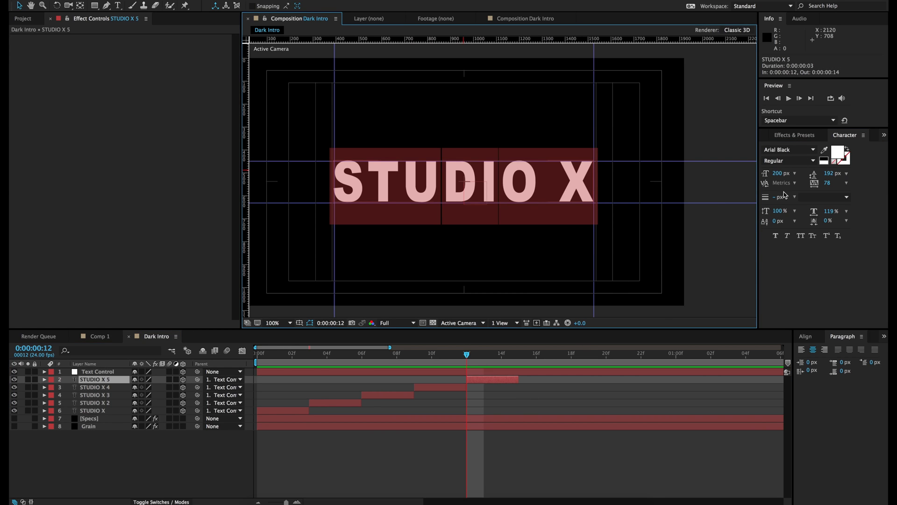
left_click(788, 150)
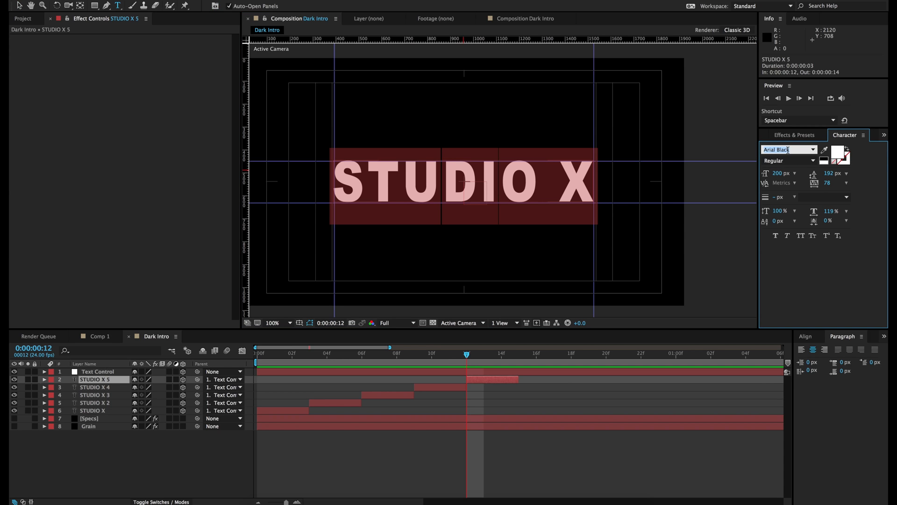
key("Down")
key("Down")
key("Down")
key("Down")
key("Down")
key("Down")
key("Down")
key("Down")
key("Down")
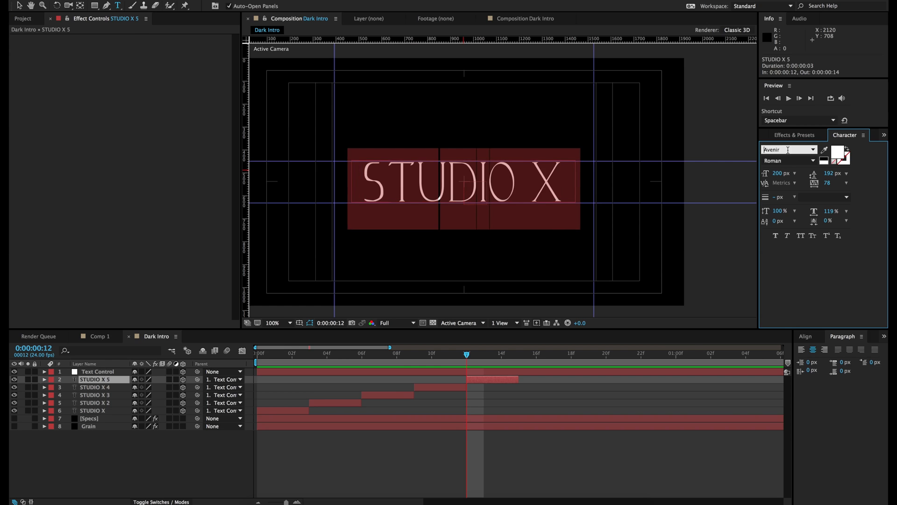
key("Up")
key("Down")
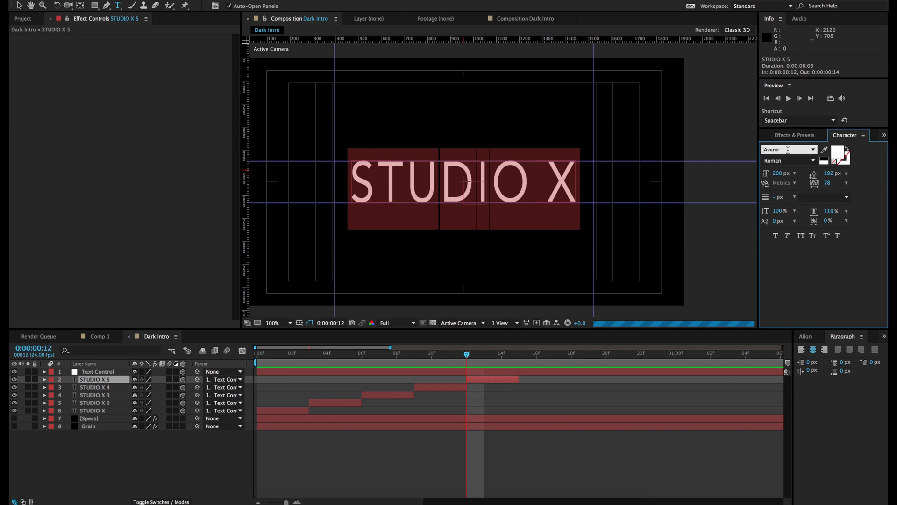
key("Up")
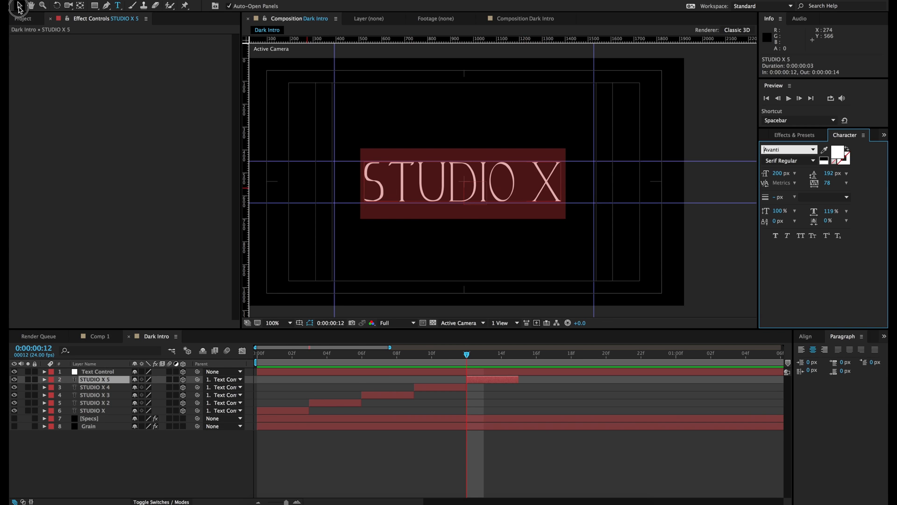
Widen the STUDIO X 5 text to about 105% so it reaches the vertical guides, refresh the frame and deselect the layer
left_click(20, 6)
left_click_drag(365, 185, 335, 183)
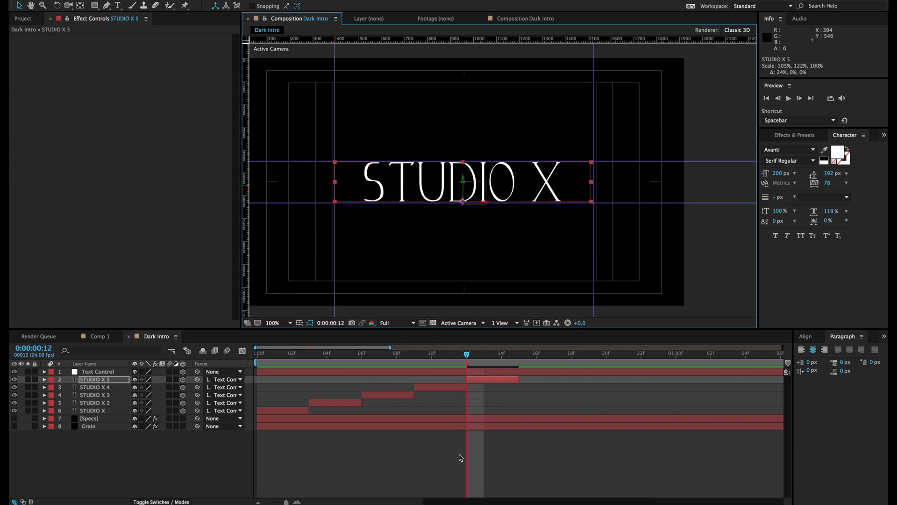
left_click(485, 358)
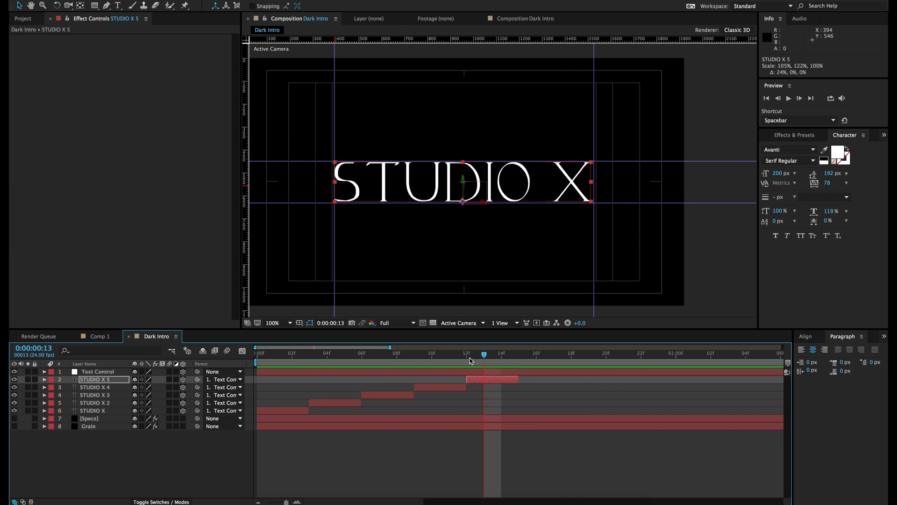
left_click(467, 358)
left_click(424, 465)
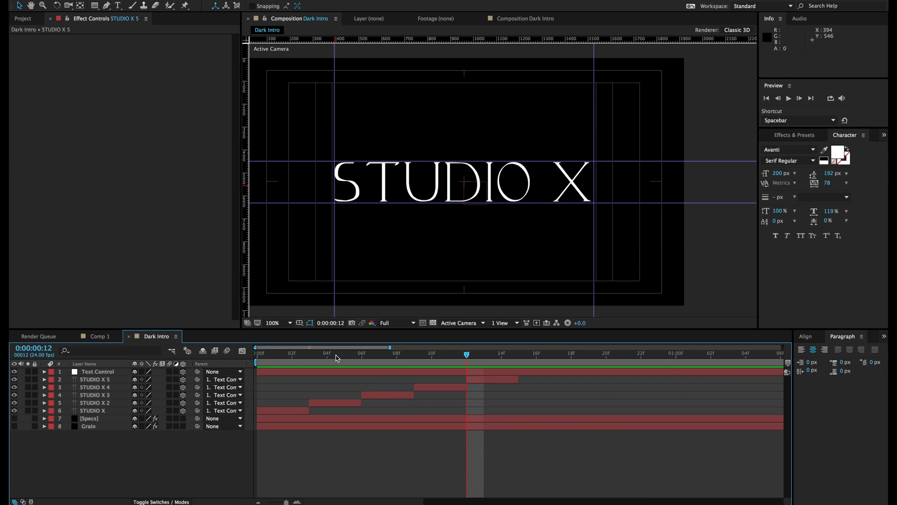
Check the title's font and fit on each STUDIO X layer at frames across the sequence
left_click(279, 361)
left_click(342, 358)
left_click(394, 356)
left_click(441, 358)
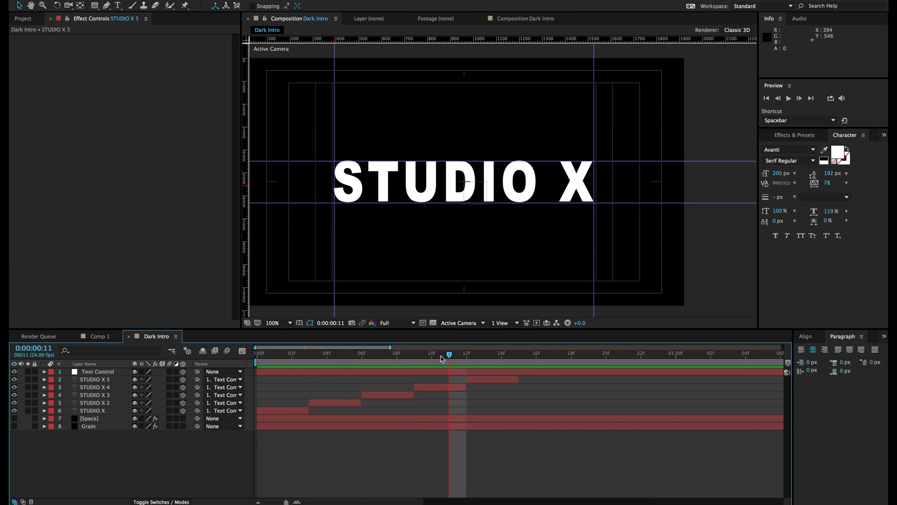
left_click(493, 358)
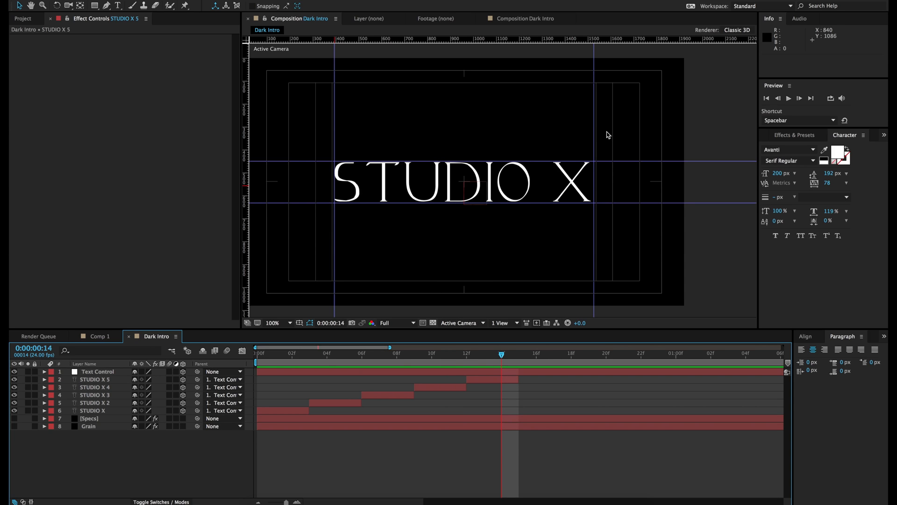
Duplicate the STUDIO X 5 layer and shift the copy to start at frame 15
left_click(494, 381)
key("ctrl+d")
left_click_drag(491, 381, 539, 381)
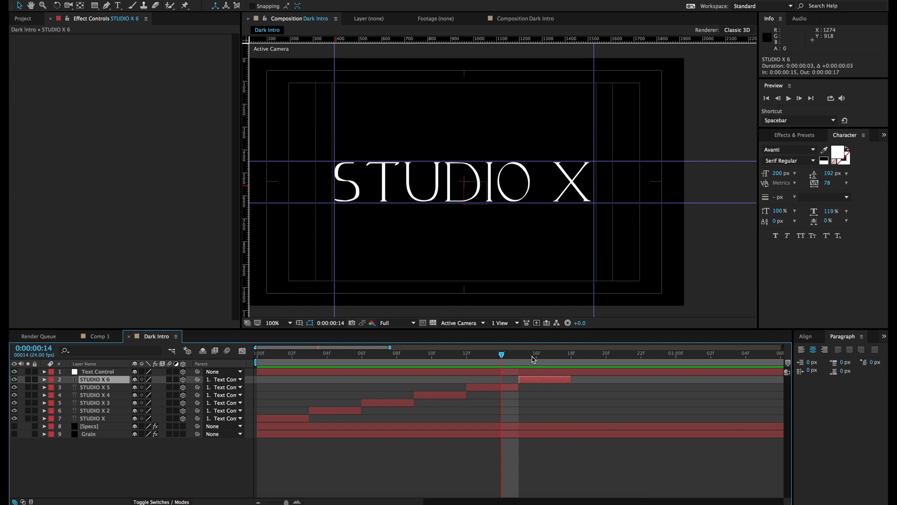
Change the font of the STUDIO X 6 layer at frame 16 to Birch Std
left_click(533, 359)
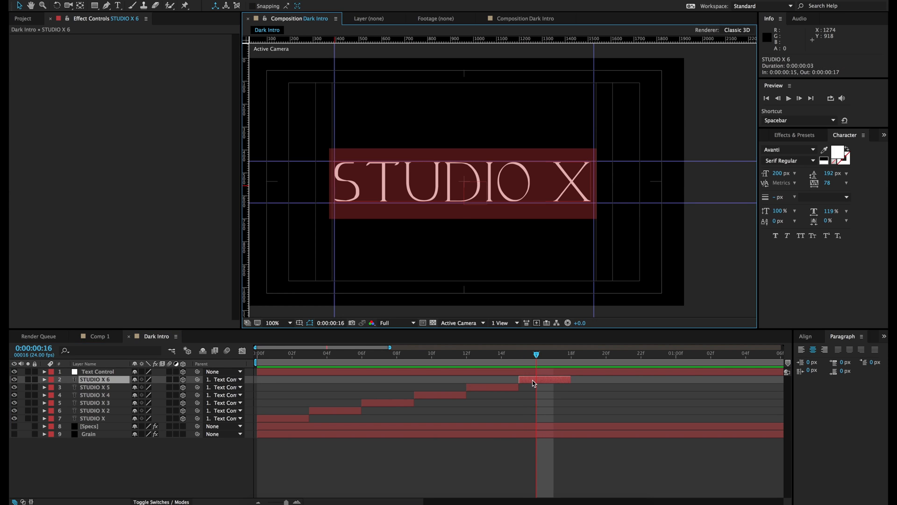
key("ctrl+t")
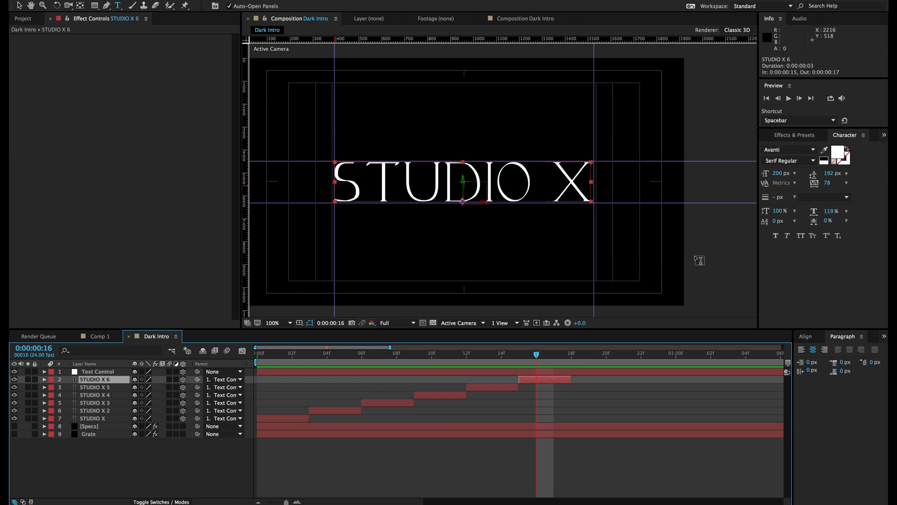
double_click(541, 382)
left_click(783, 149)
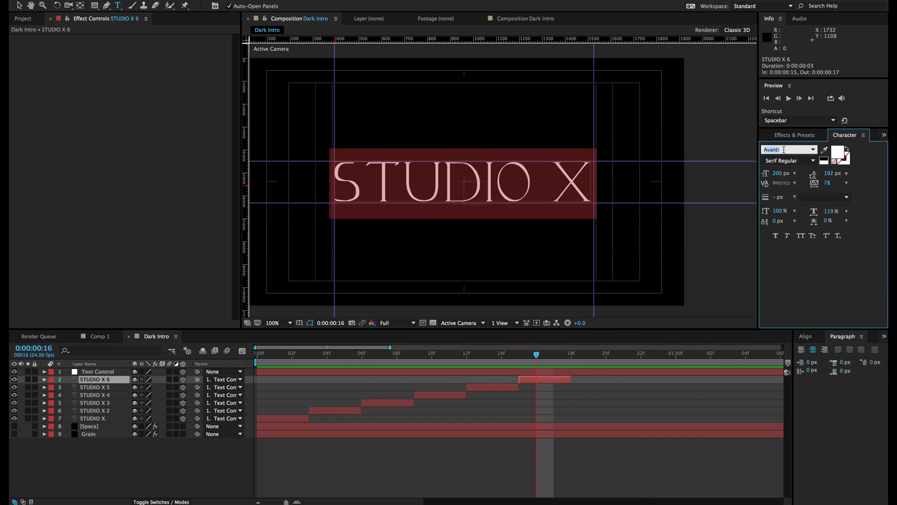
type("Avenir")
key("Down")
key("Down")
key("Down")
key("Down")
key("Down")
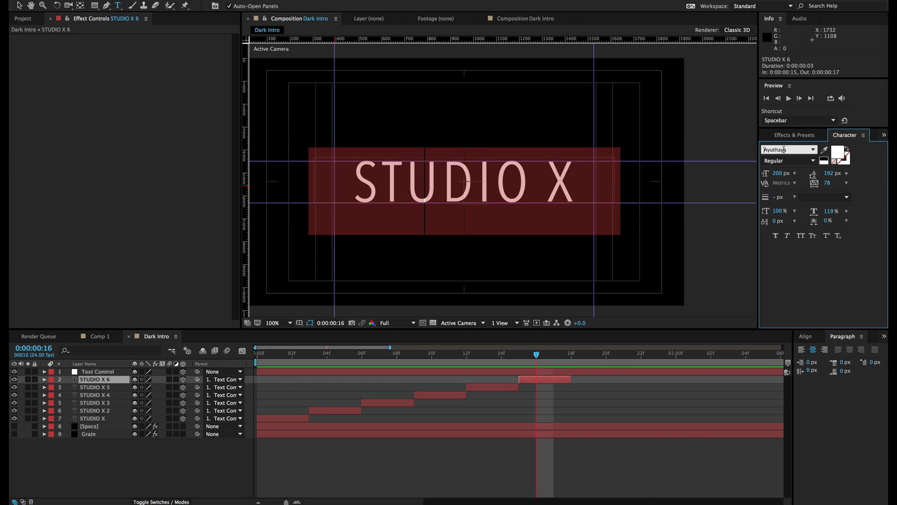
key("Down")
key("Down")
key("Down")
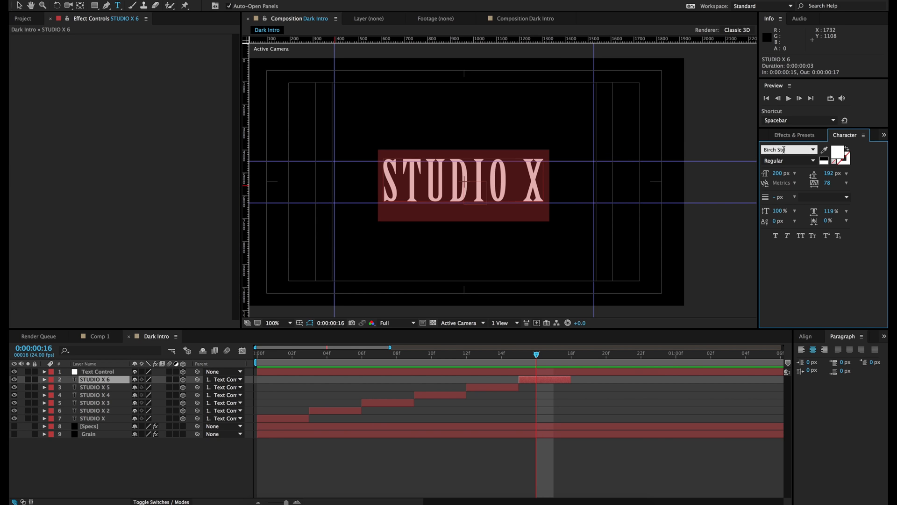
Scale the STUDIO X 6 text to about 170% wide and 117% high so it fits the horizontal and vertical guides
left_click(19, 6)
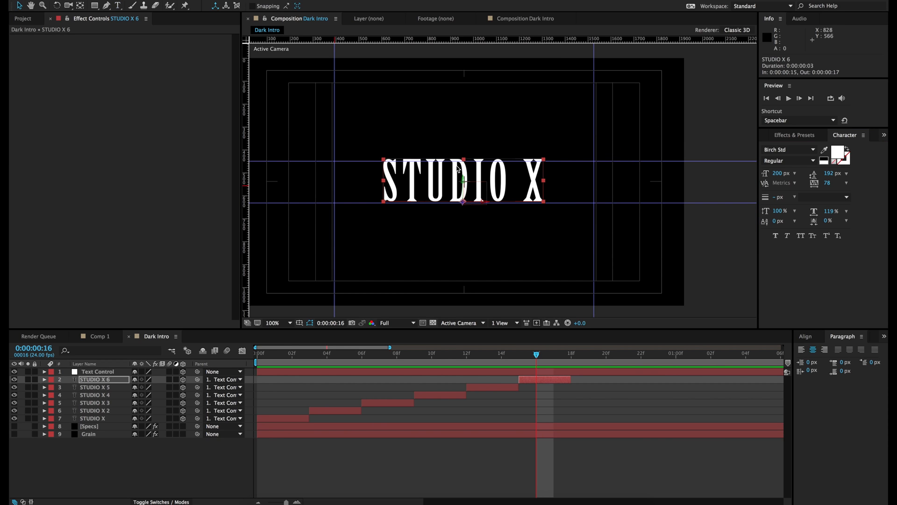
left_click_drag(464, 161, 464, 161)
left_click_drag(384, 183, 335, 181)
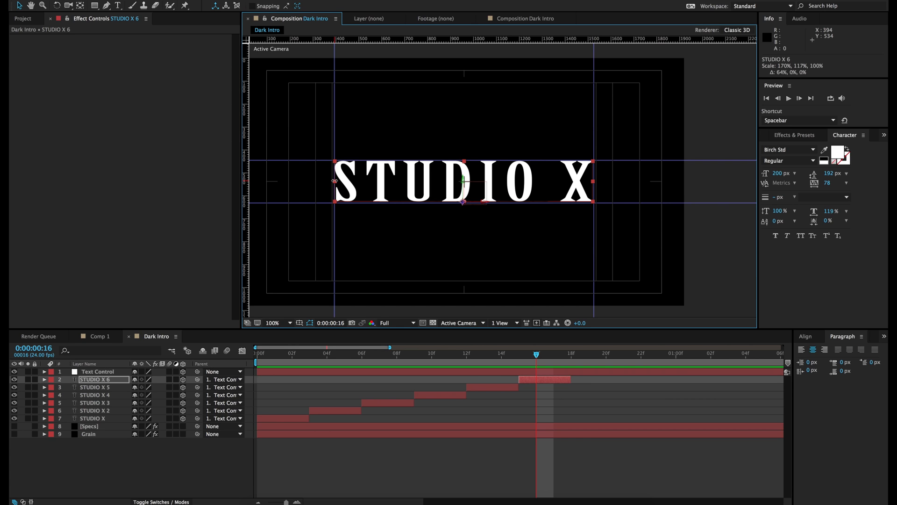
Duplicate the STUDIO X 6 layer and shift the copy to start at frame 18
left_click(537, 380)
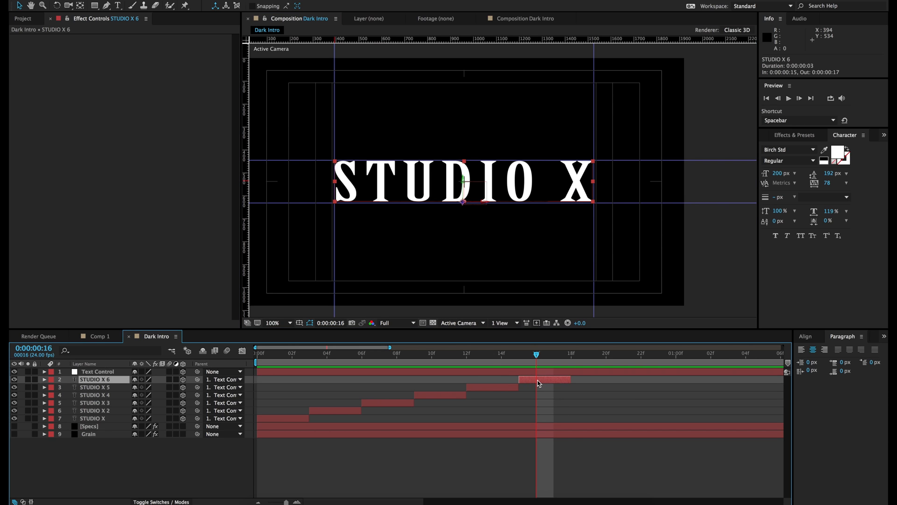
key("ctrl+d")
left_click_drag(537, 381, 581, 380)
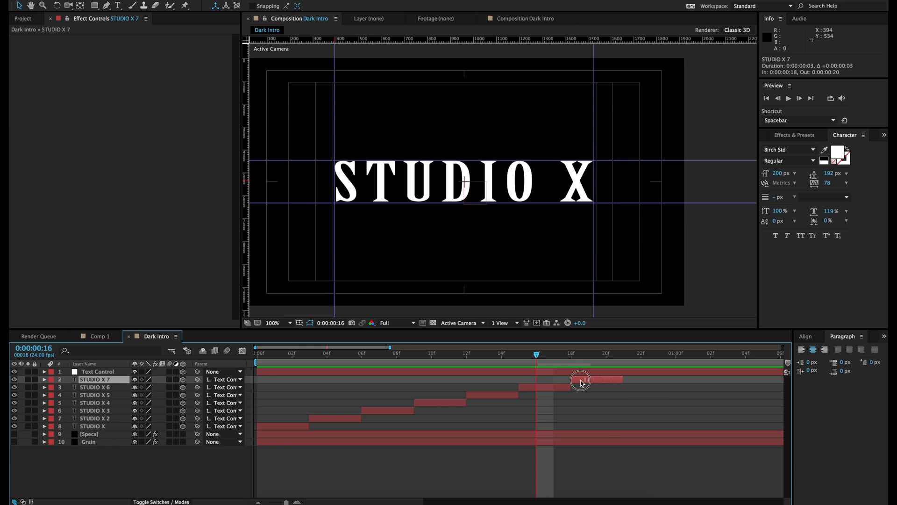
Change the font of the STUDIO X 7 layer at frame 18 to Blackoak Std
left_click(571, 353)
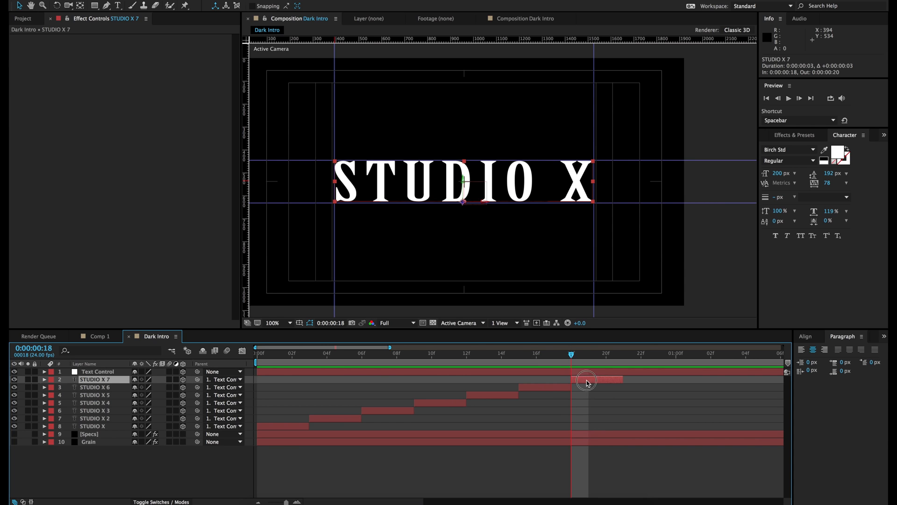
double_click(588, 380)
left_click(791, 148)
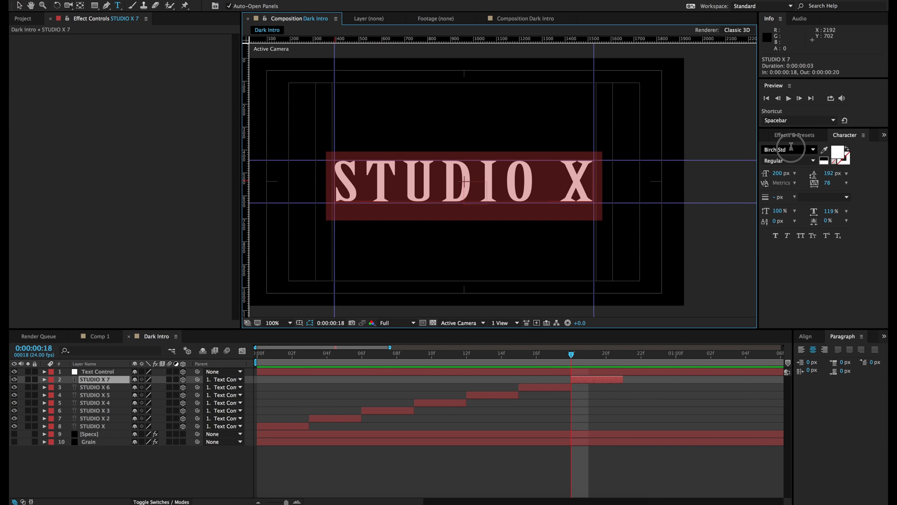
key("Down")
key("Down")
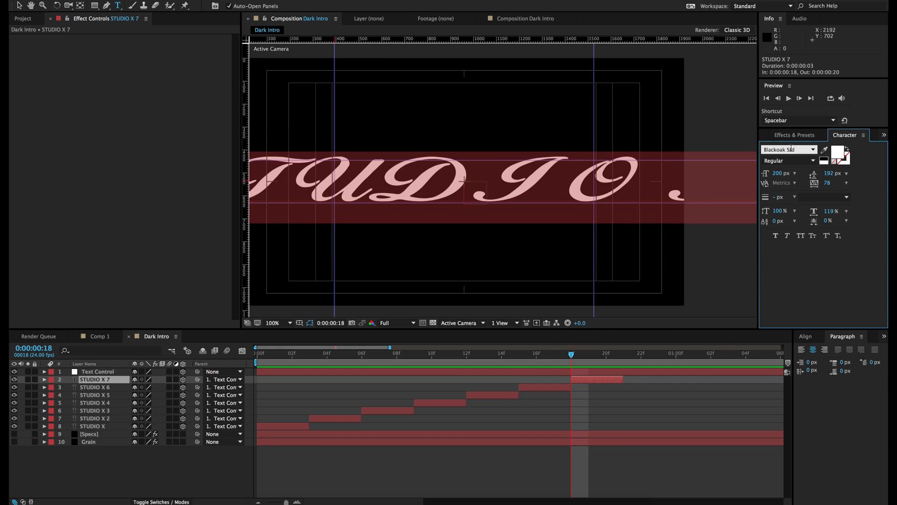
key("Down")
key("Up")
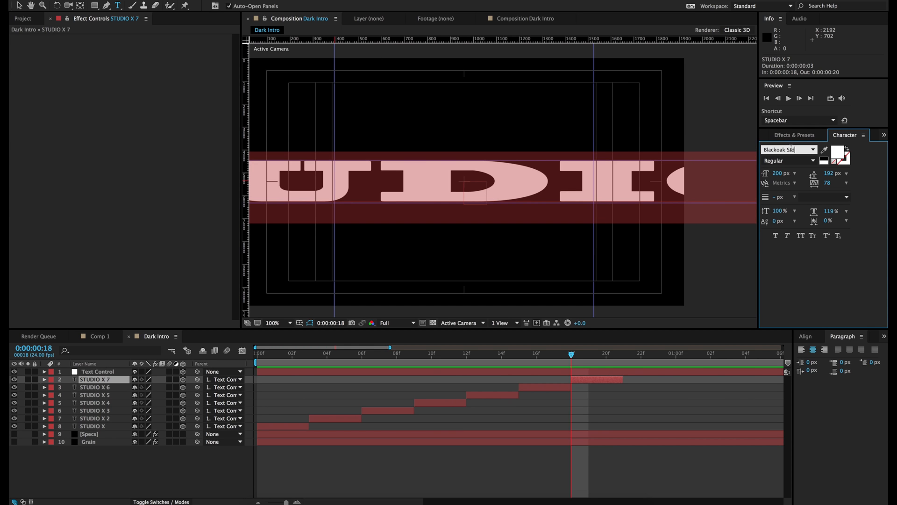
Narrow the STUDIO X 7 text to about 38% wide so it fits between the vertical guides
left_click(18, 7)
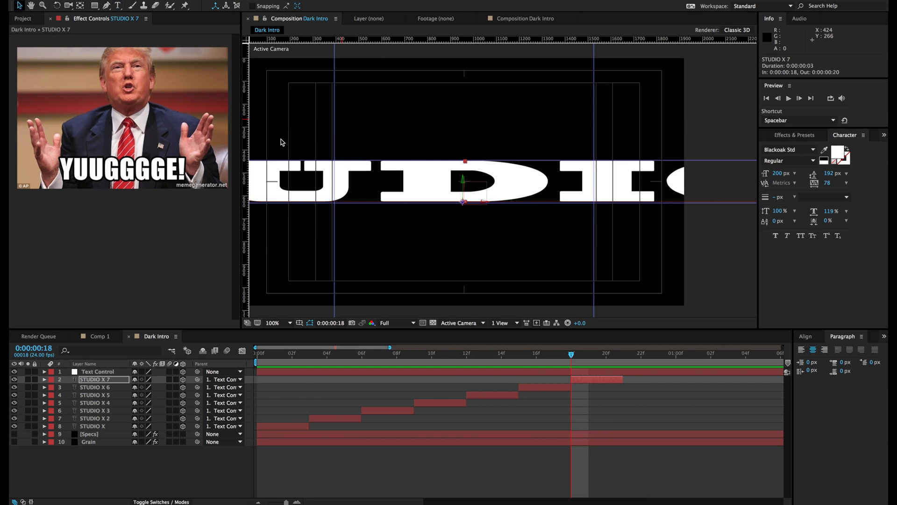
key("comma")
key("comma")
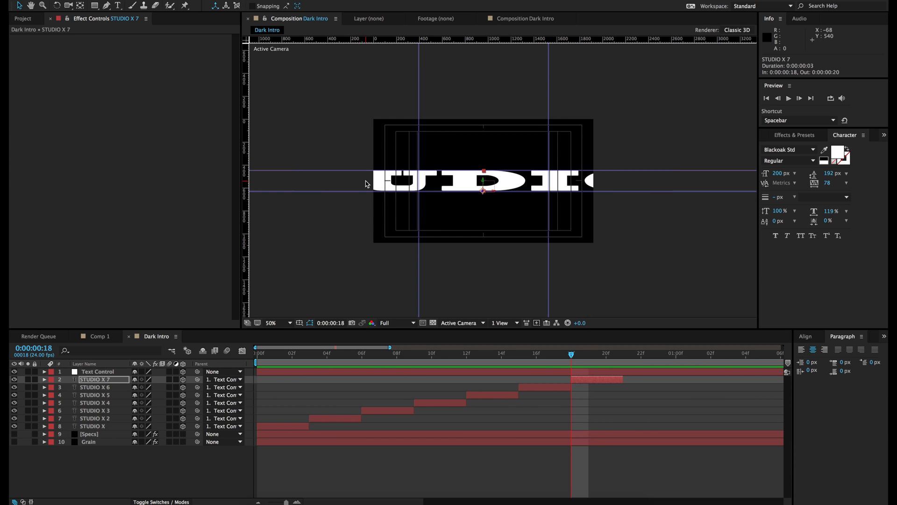
key("comma")
key("comma")
left_click_drag(349, 182, 461, 181)
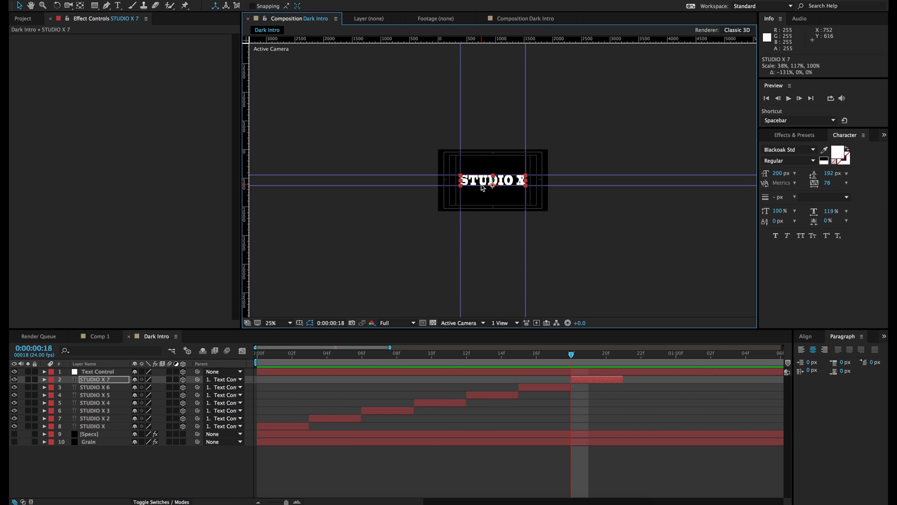
key("period")
key("period")
key("period")
key("period")
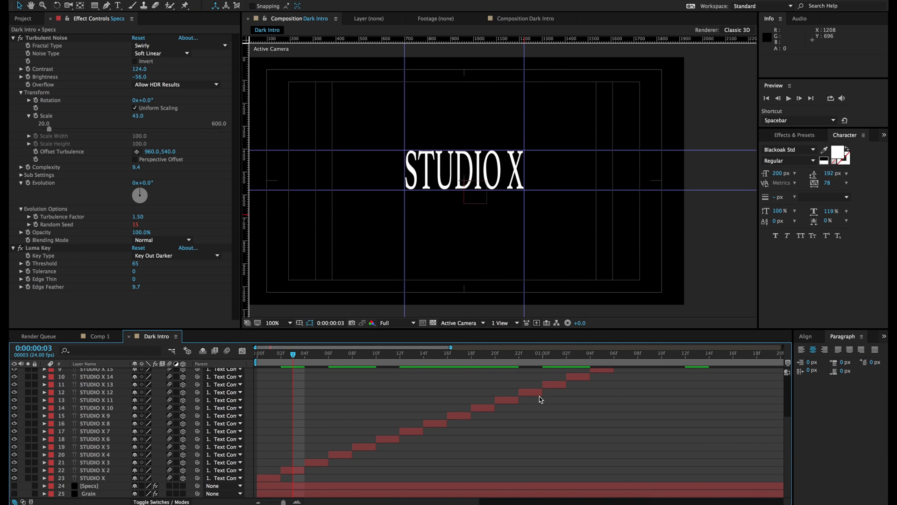
Examine the staggered STUDIO X layers up to STUDIO X 22, checking the durations and title fonts of the last ones
scroll(541, 398, "up", 1)
scroll(318, 414, "down", 1)
scroll(340, 465, "right", 10)
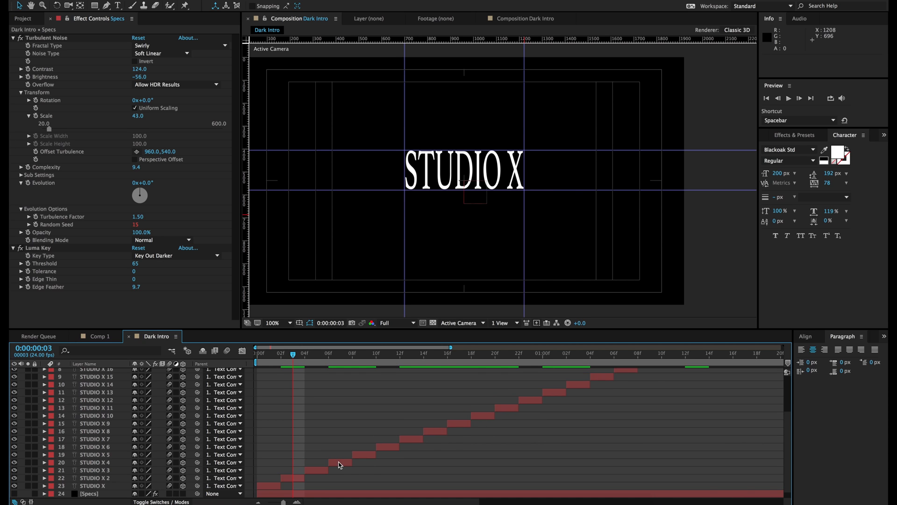
scroll(340, 465, "up", 3)
scroll(339, 465, "right", 2)
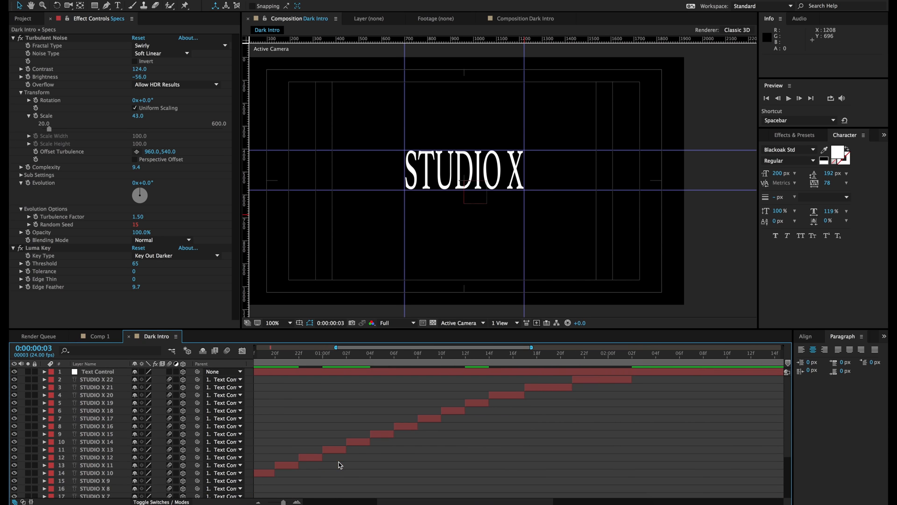
scroll(516, 405, "right", 1)
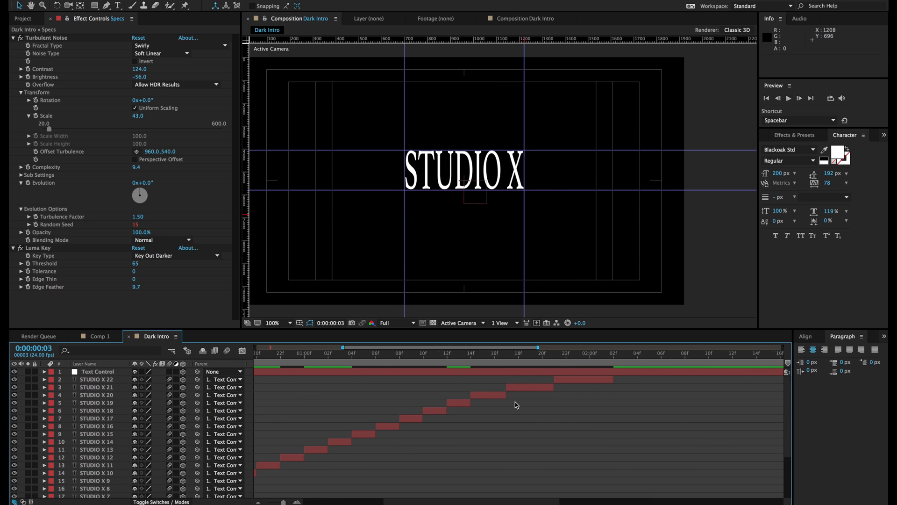
left_click(462, 360)
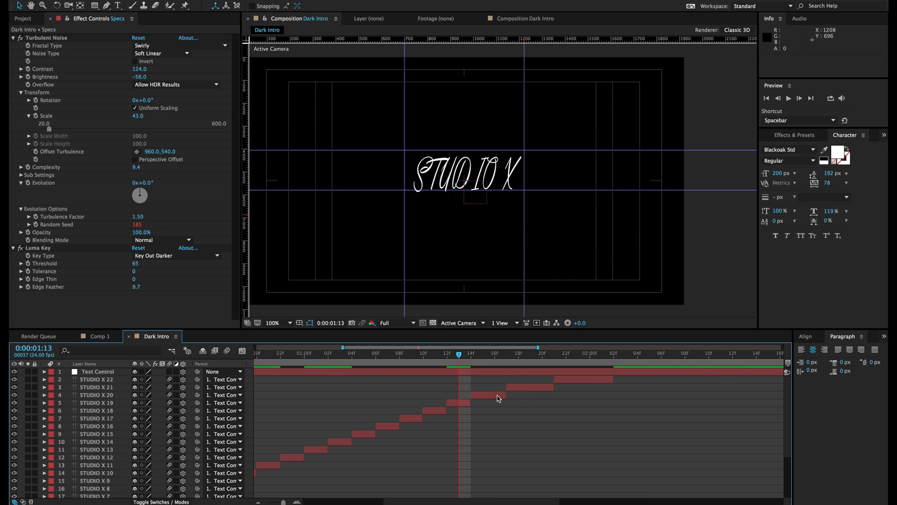
left_click(454, 406)
left_click(487, 387)
left_click(474, 356)
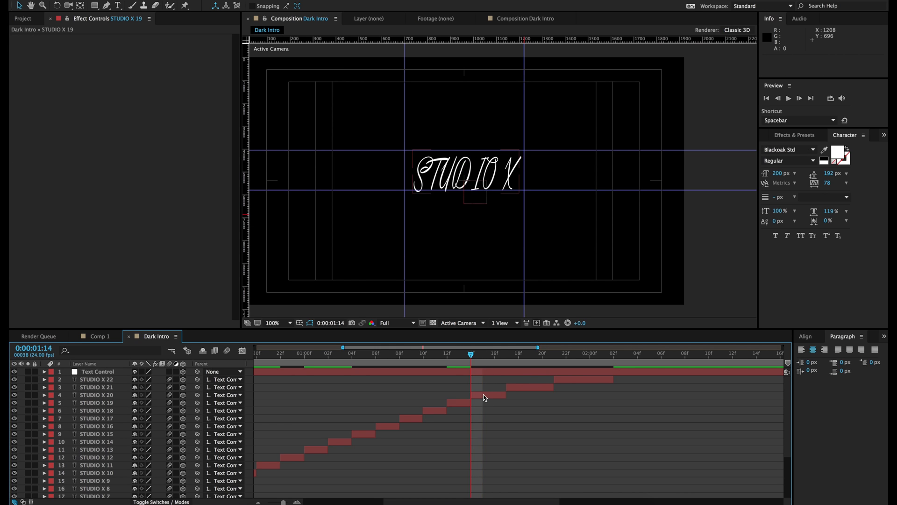
left_click(523, 357)
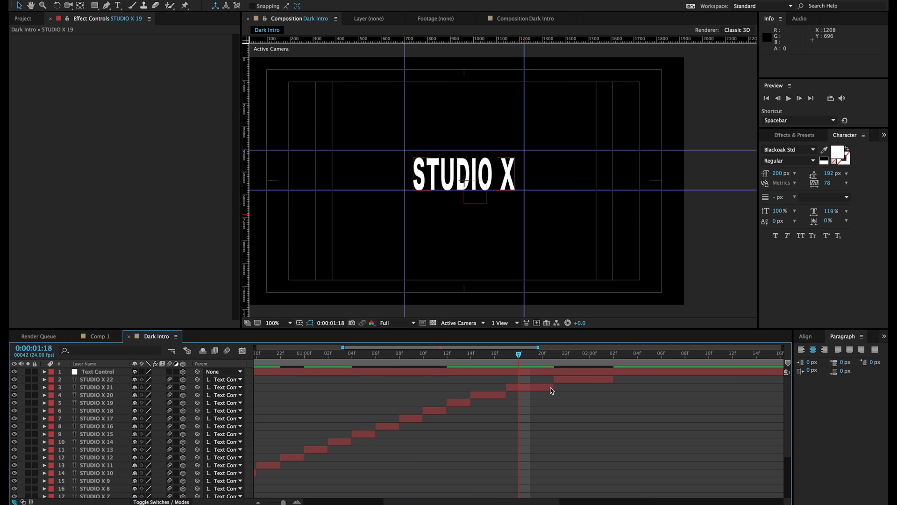
scroll(537, 388, "right", 4)
left_click(505, 360)
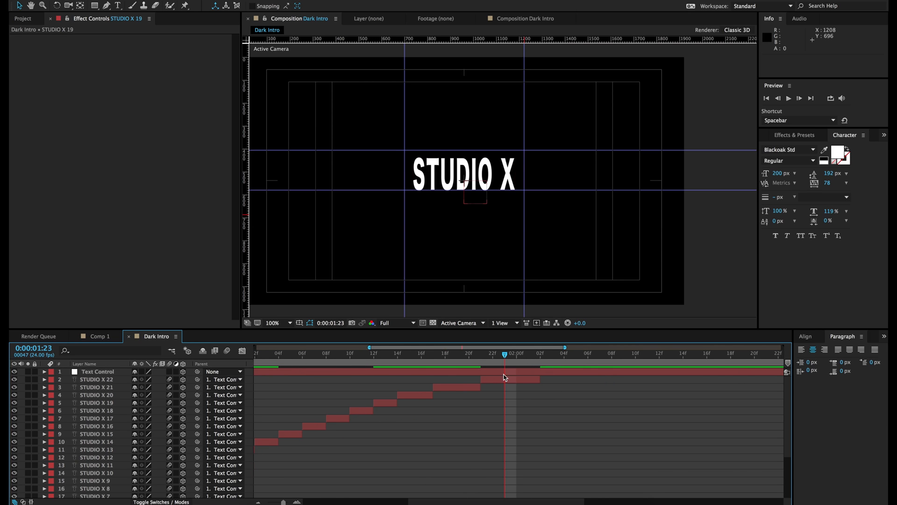
Duplicate the STUDIO X 22 layer and shift the copy to start at 0:00:02:02
left_click(529, 381)
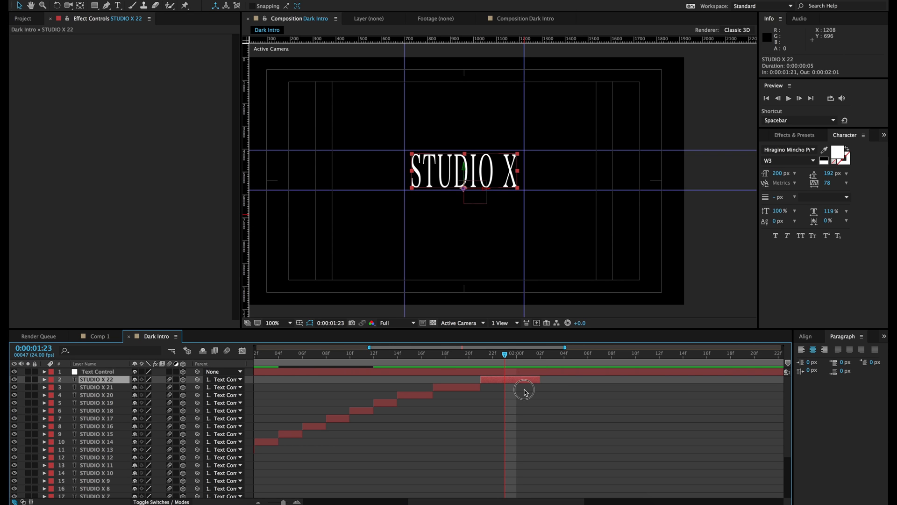
left_click(525, 391)
left_click(95, 380)
key("ctrl+d")
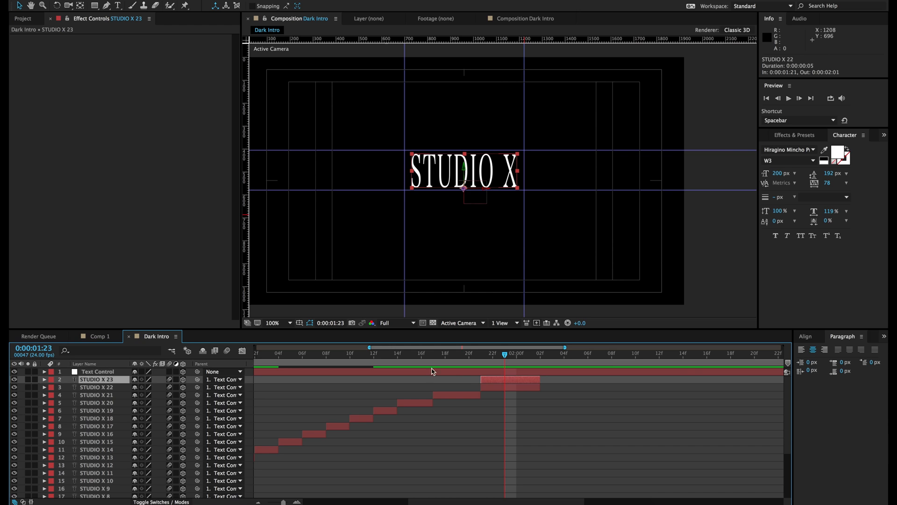
left_click_drag(508, 380, 553, 382)
Extend the end of the STUDIO X 23 layer to 0:00:02:17
scroll(552, 414, "right", 3)
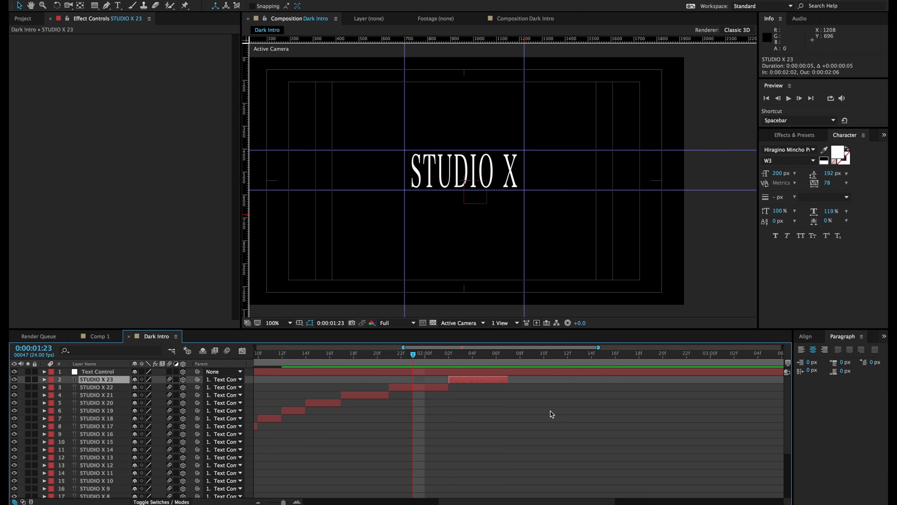
left_click(436, 358)
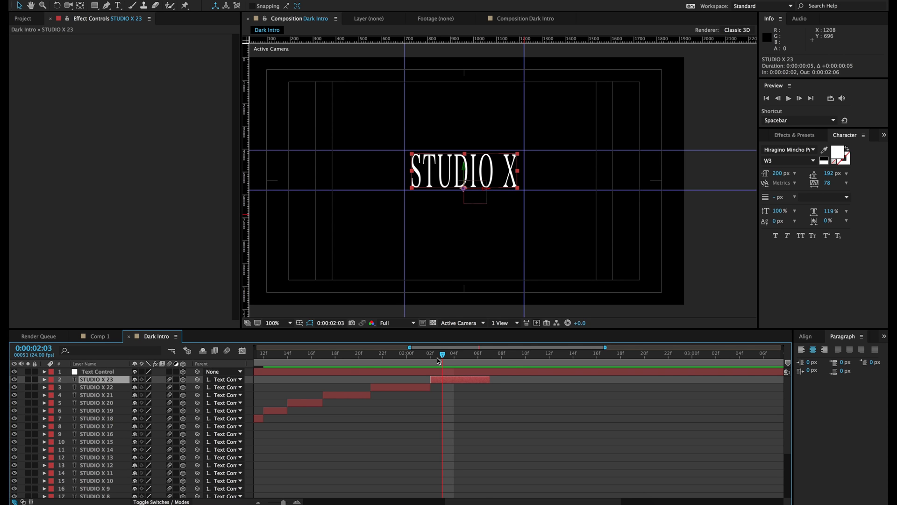
left_click_drag(489, 380, 596, 382)
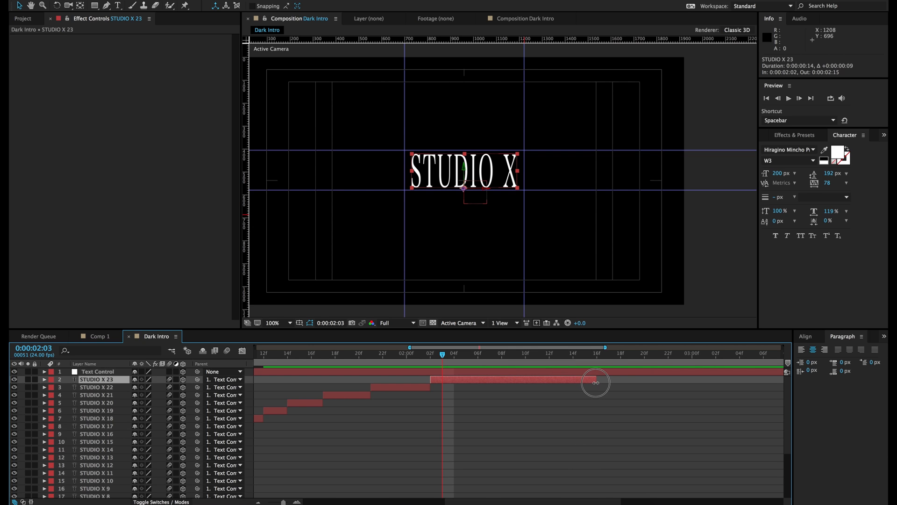
left_click_drag(597, 381, 616, 381)
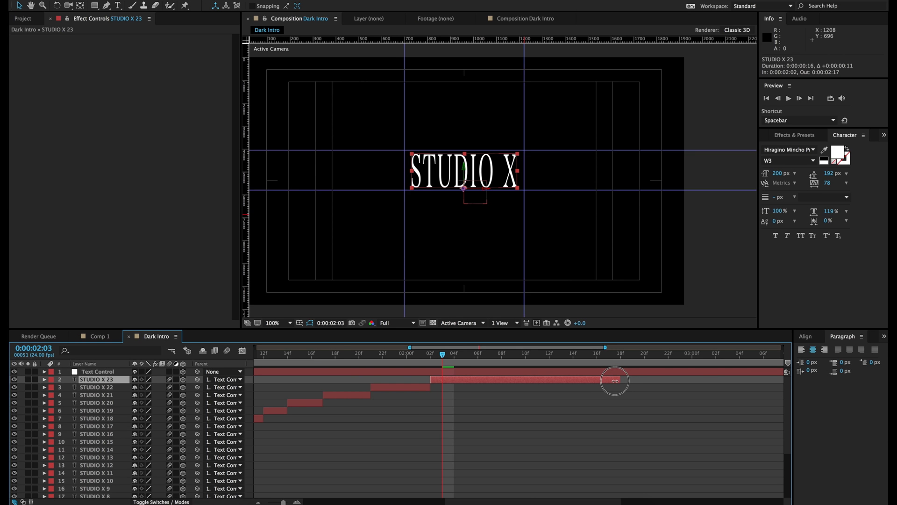
Change the font of the STUDIO X 23 layer to Adobe Gothic Std and finish editing the text
double_click(455, 381)
left_click(792, 149)
key("Down")
key("Down")
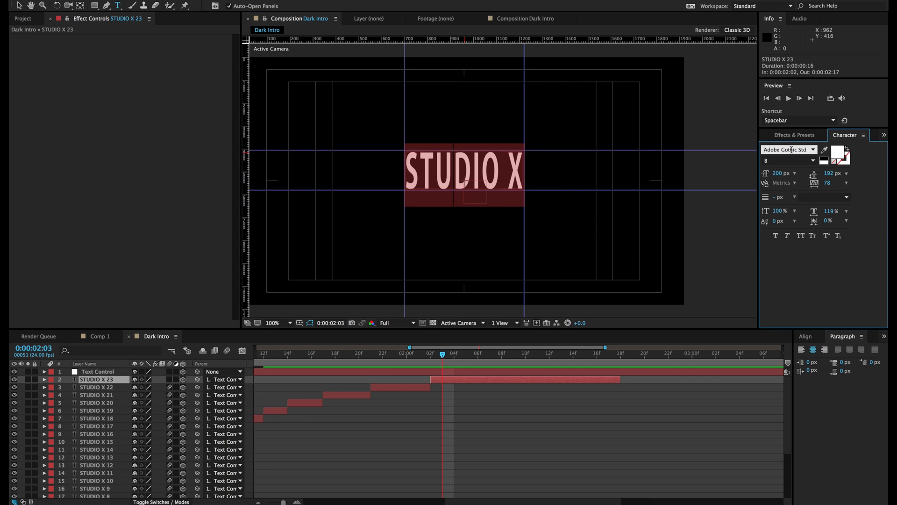
left_click(18, 6)
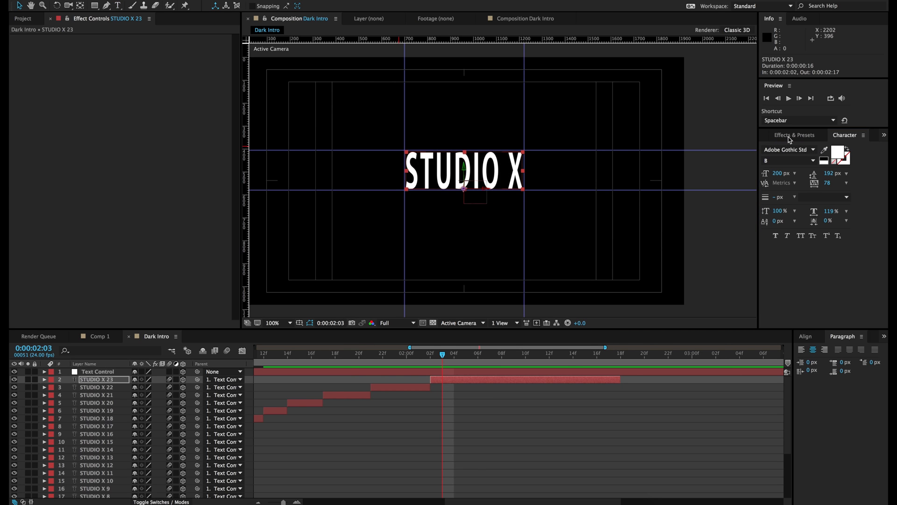
Apply the Typewriter animation preset from the Animate In text presets to the STUDIO X 23 layer and reveal its keyframes
left_click(789, 136)
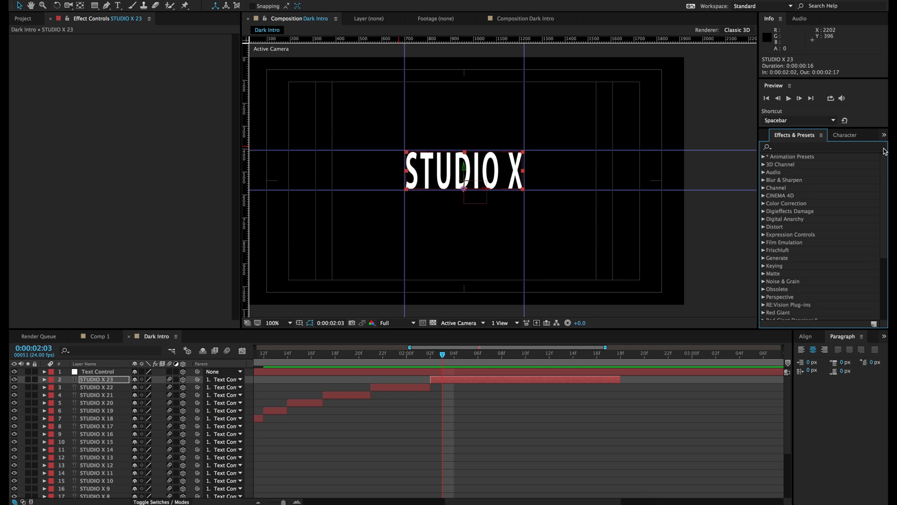
left_click(763, 158)
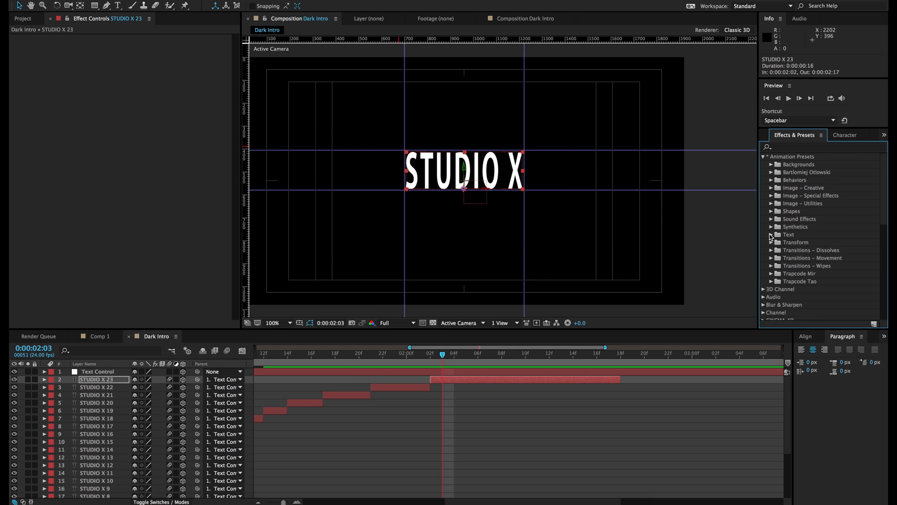
left_click(771, 234)
left_click(779, 199)
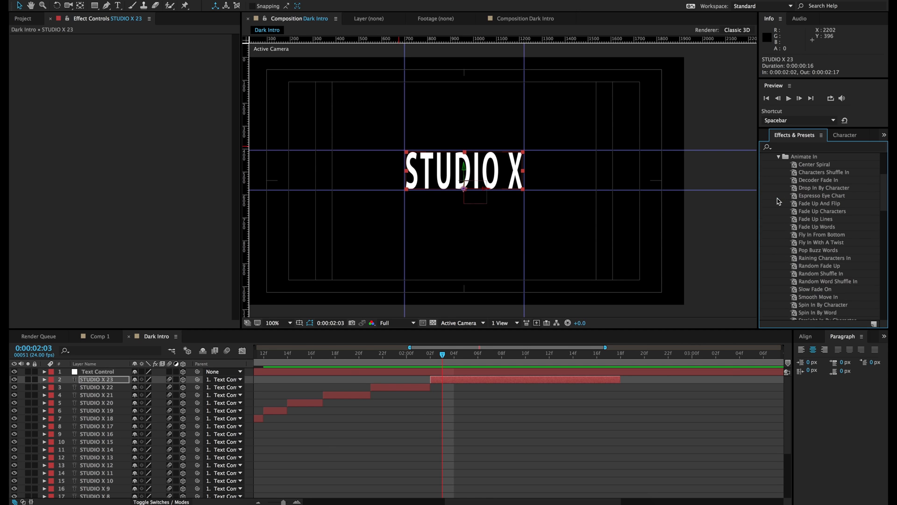
scroll(811, 248, "down", 5)
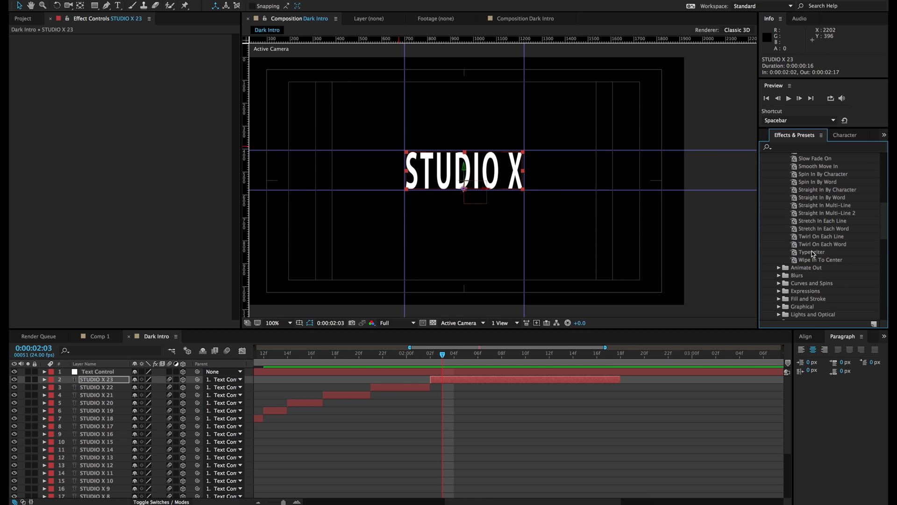
left_click_drag(821, 252, 492, 382)
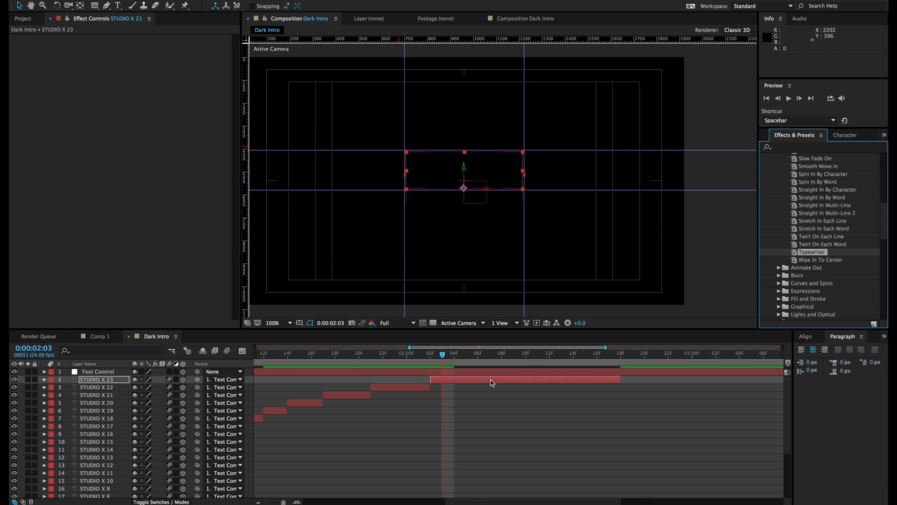
left_click(492, 382)
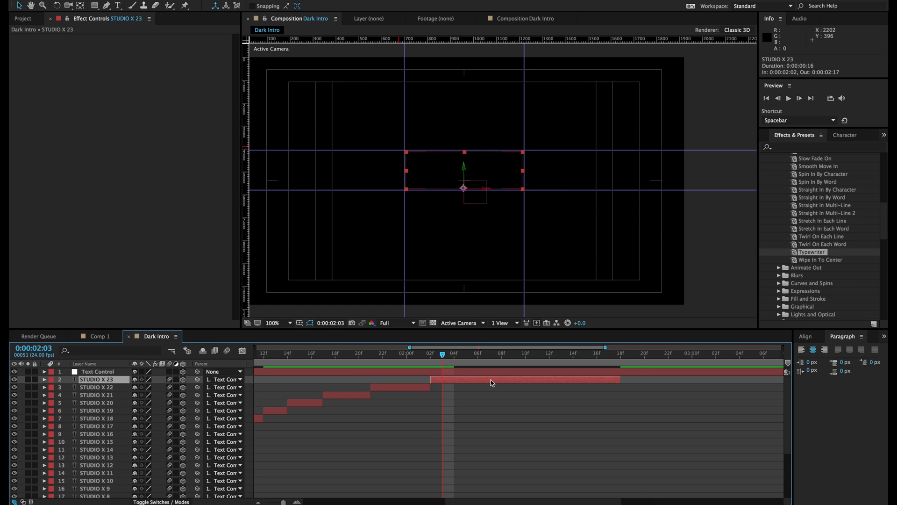
key("u")
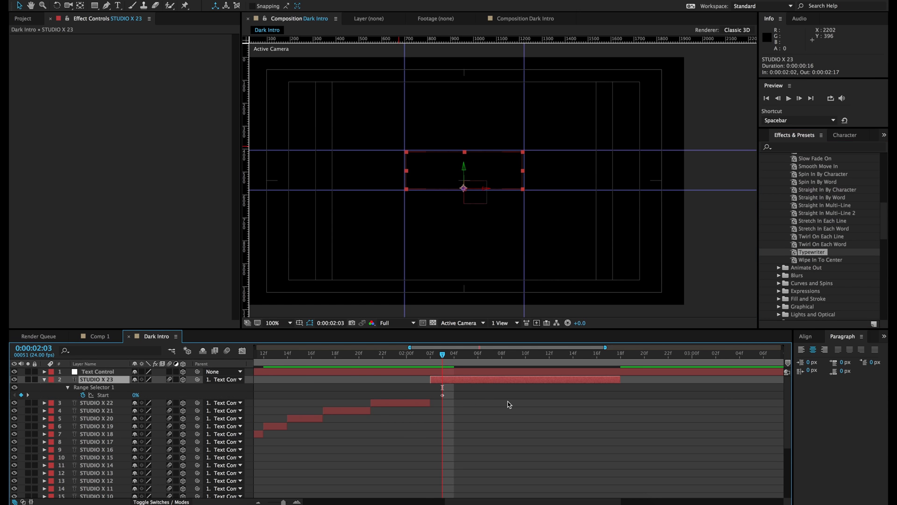
Move the second Start keyframe of STUDIO X 23 to 0:00:02:17 and scrub through the typewriter reveal
scroll(509, 405, "right", 5)
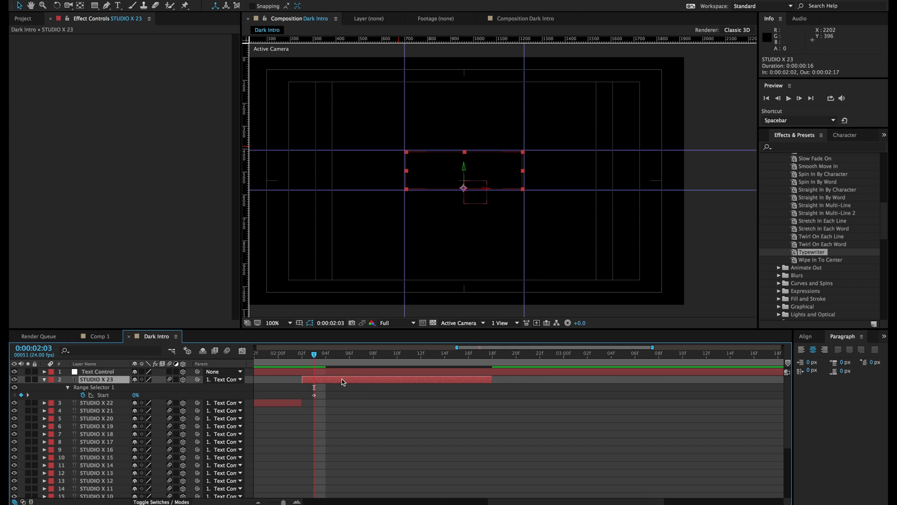
scroll(435, 395, "right", 4)
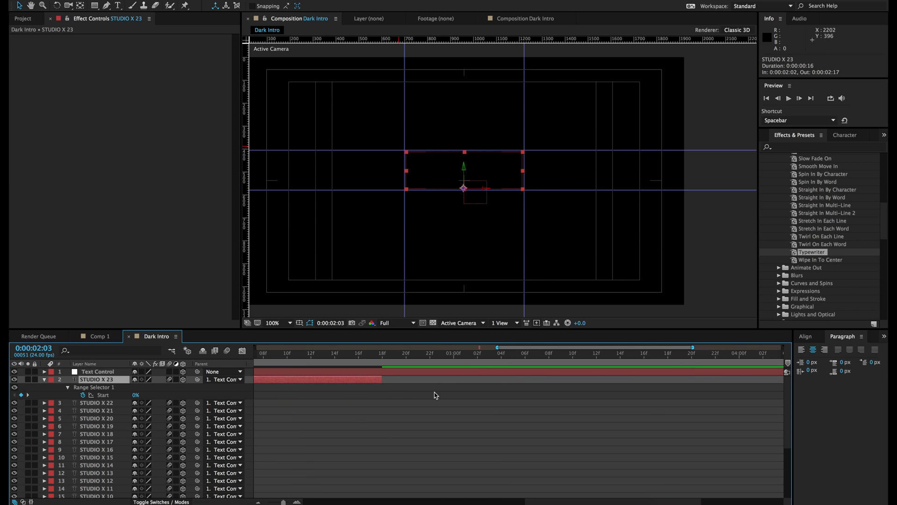
left_click(258, 502)
left_click_drag(727, 397, 449, 398)
left_click_drag(364, 398, 367, 398)
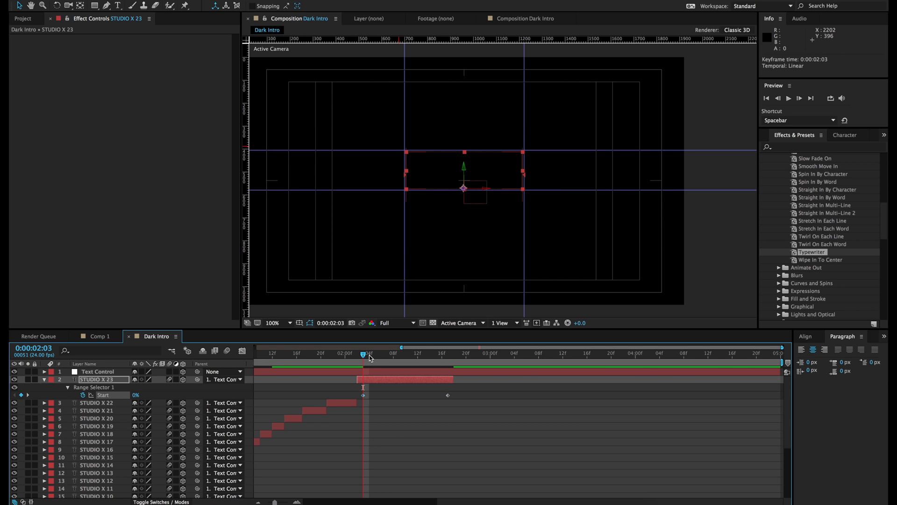
left_click_drag(359, 356, 375, 356)
left_click(401, 358)
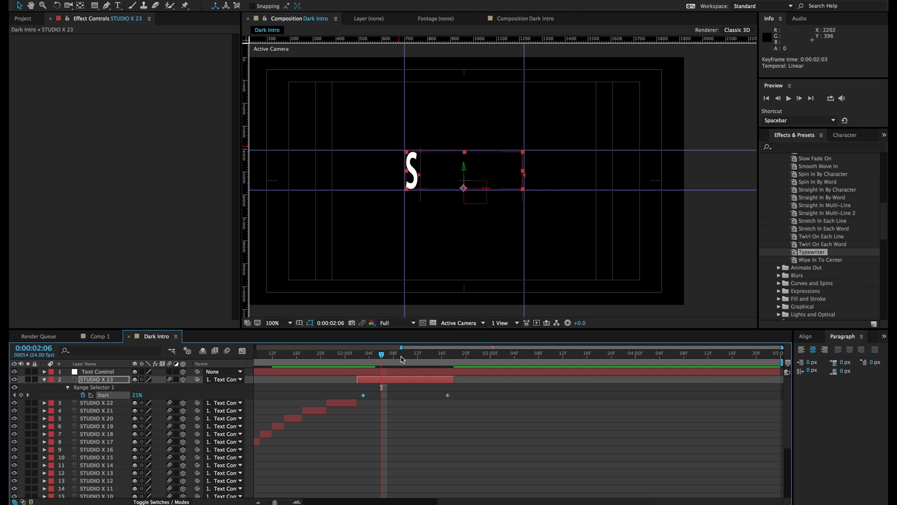
left_click(364, 358)
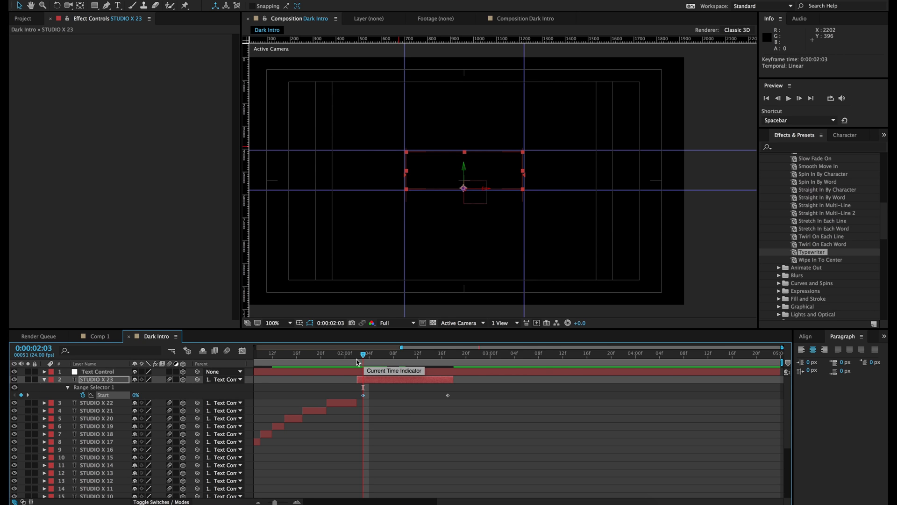
Remove the Range Selector Start keyframes from STUDIO X 23 and set both Start and End to 0%
left_click(44, 380)
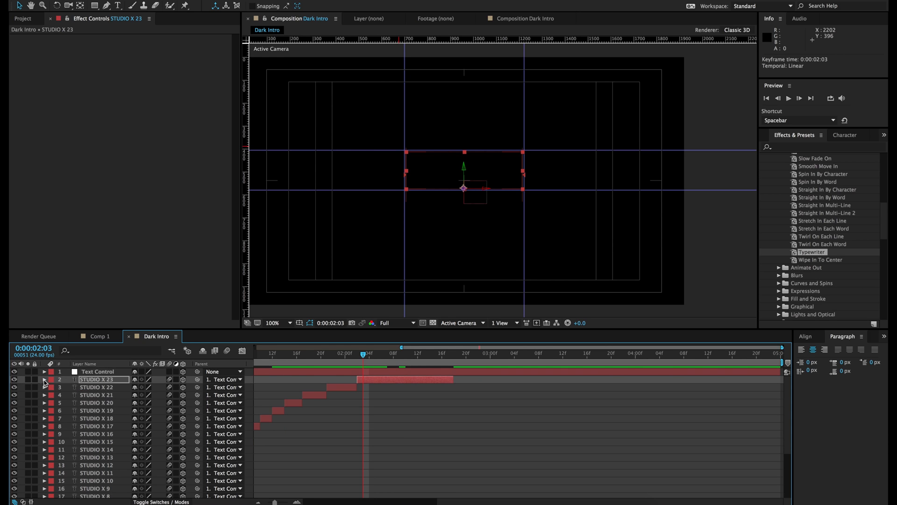
left_click(44, 379)
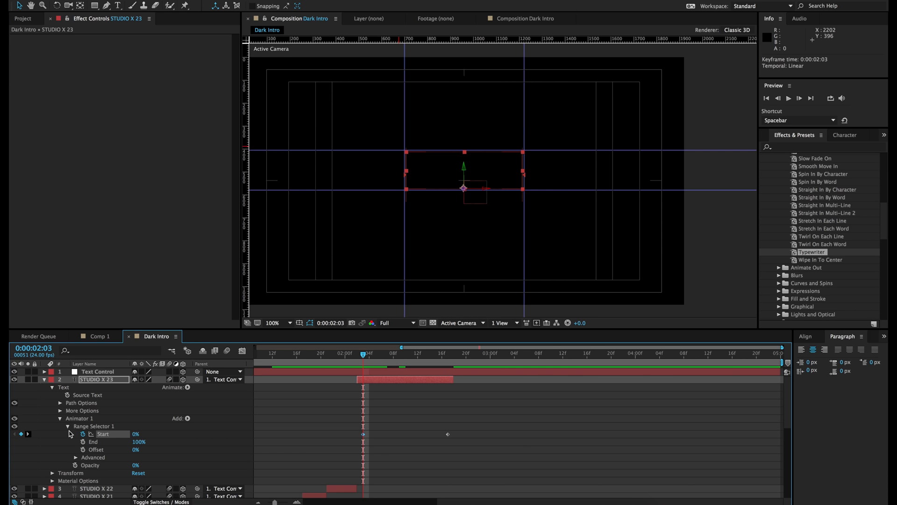
left_click(83, 435)
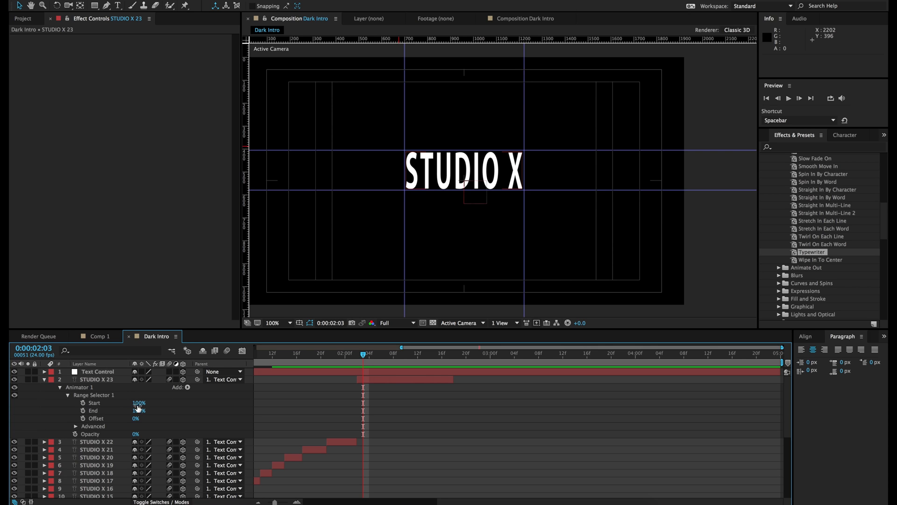
left_click_drag(138, 408, 74, 414)
left_click_drag(139, 405, 52, 409)
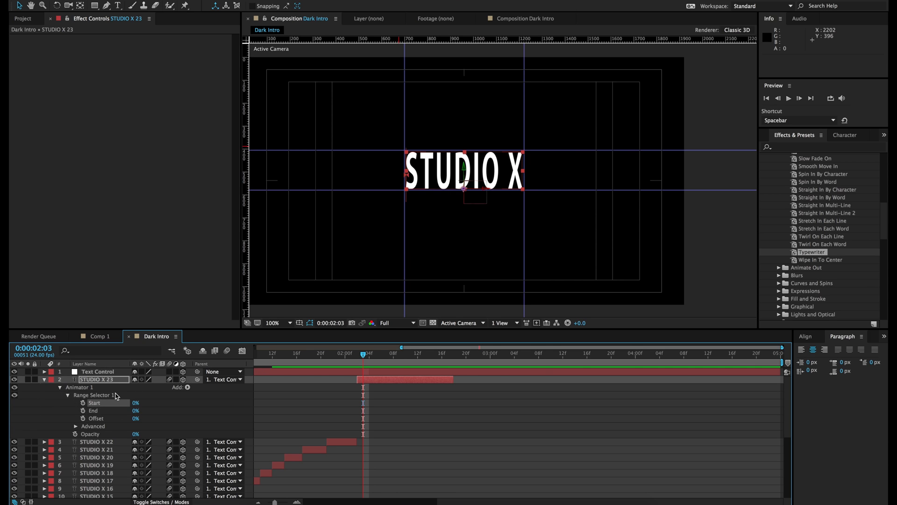
left_click_drag(133, 408, 68, 411)
Keyframe the Range Selector Start of STUDIO X 23 from 0% at 0:00:02:03 to 100% at 0:00:02:17
left_click(83, 403)
left_click(445, 363)
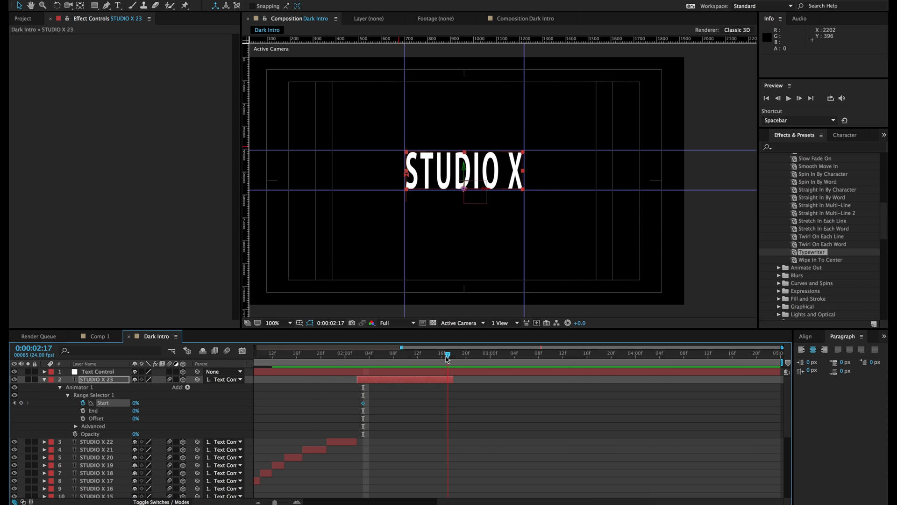
left_click_drag(134, 403, 276, 407)
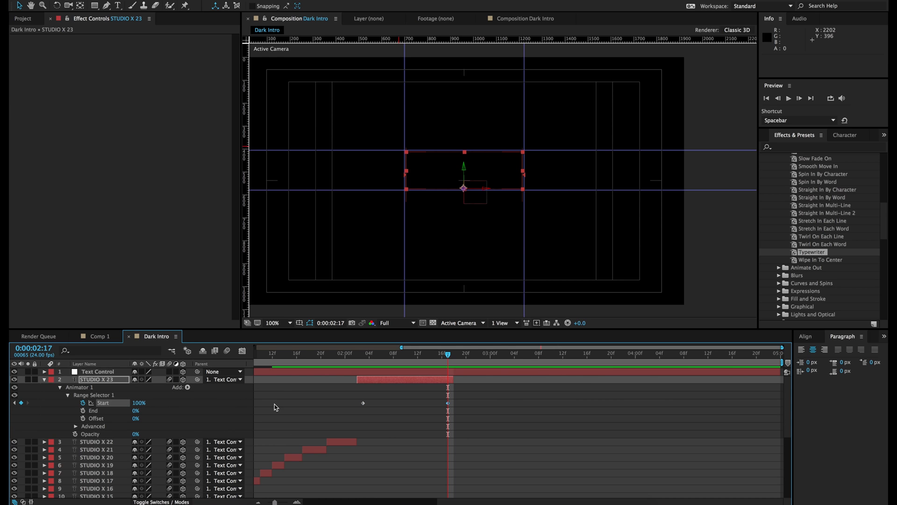
Duplicate the STUDIO X 23 layer and remove the Range Selector Start keyframes from the copy
left_click(381, 384)
key("ctrl+d")
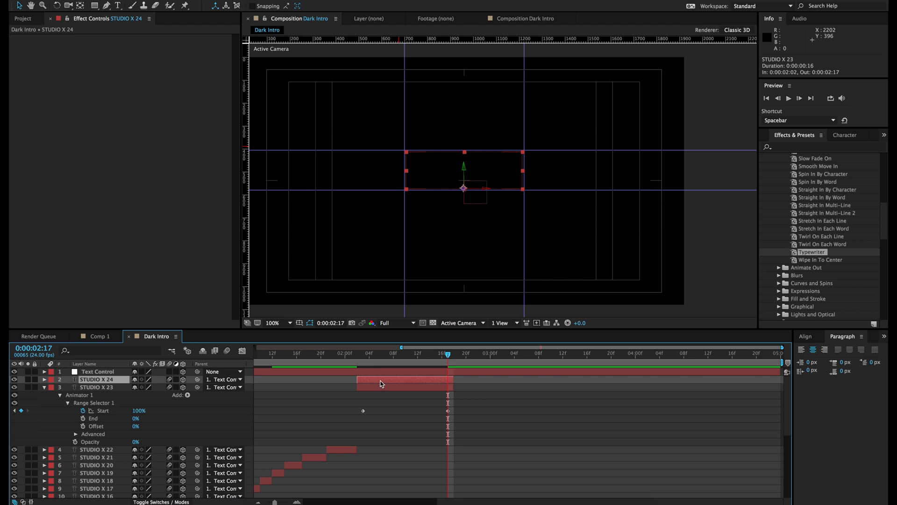
key("u")
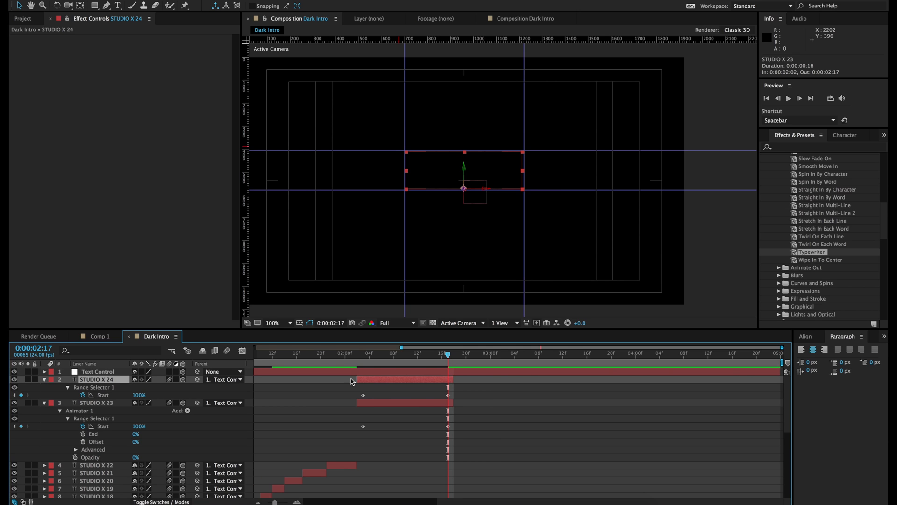
left_click(83, 395)
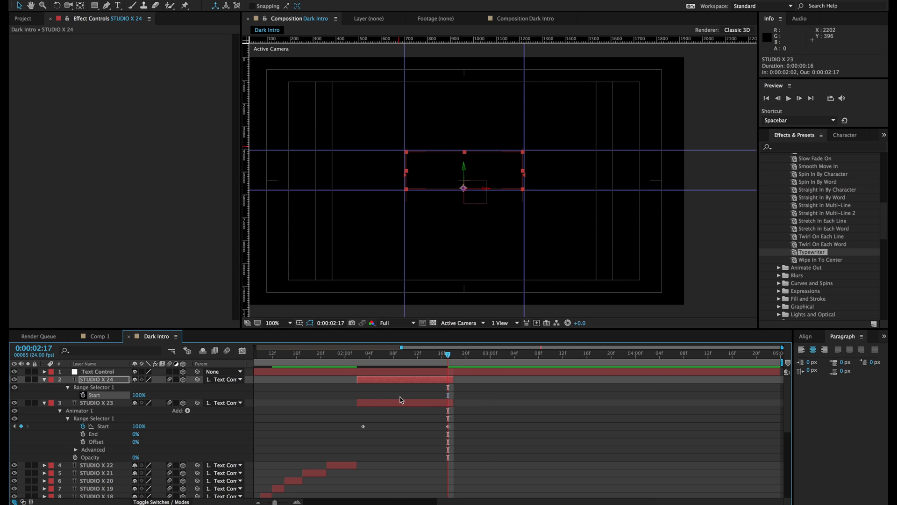
Extend the end of the STUDIO X 24 layer to 0:00:03:15 and set its Range Selector End to 100%
left_click_drag(452, 380, 584, 386)
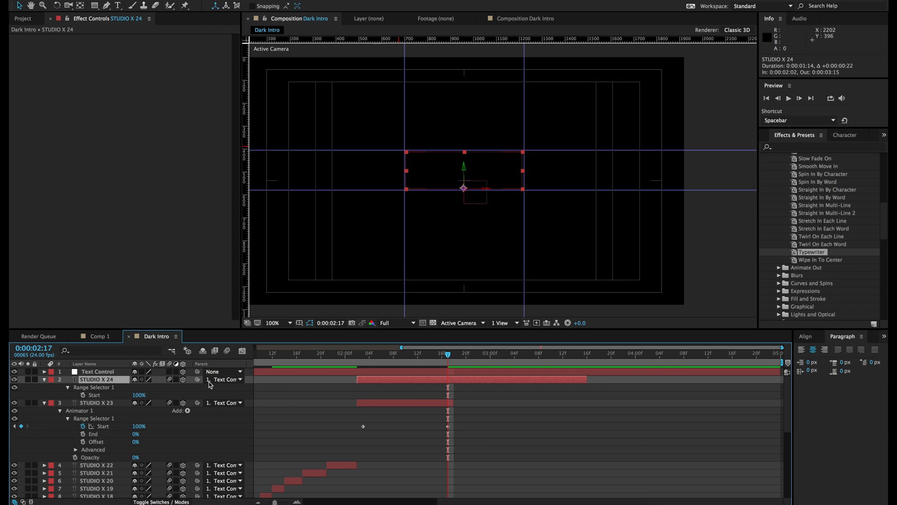
left_click(69, 388)
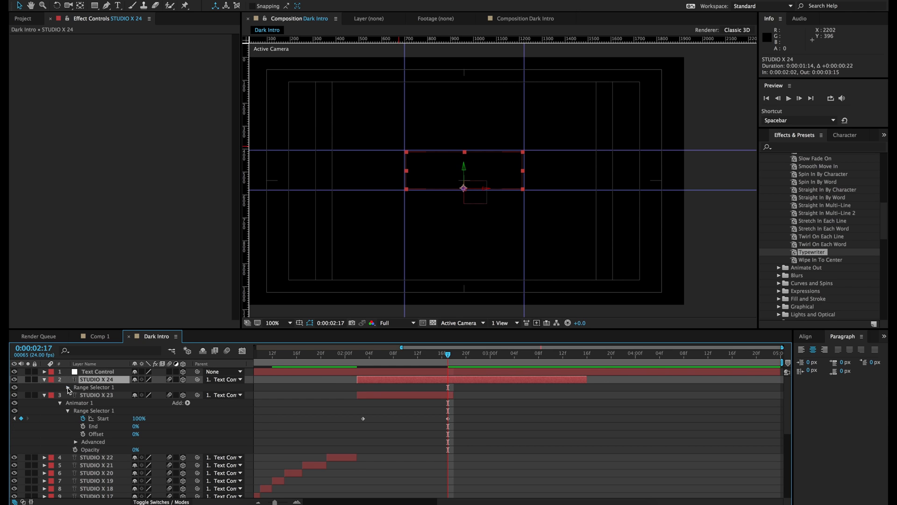
left_click(133, 396)
left_click_drag(135, 406, 292, 402)
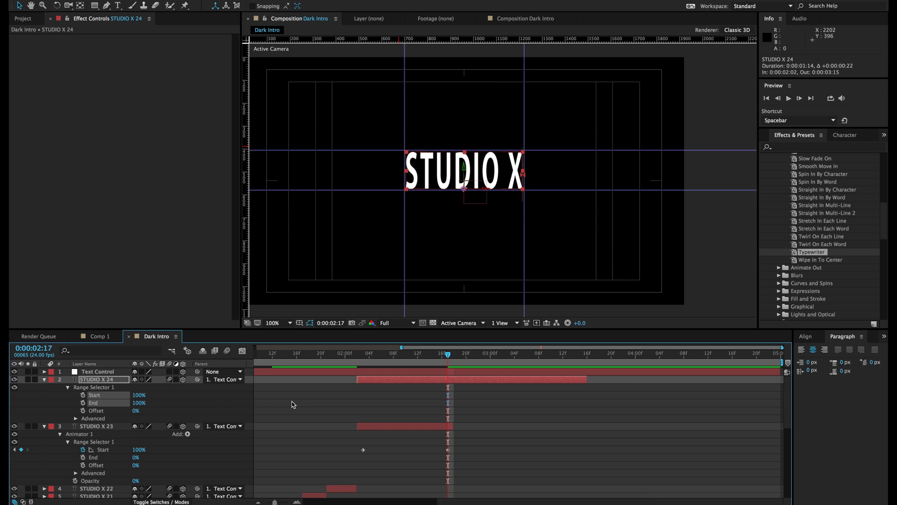
Change the font of the STUDIO X 24 title to Avanti in the Serif Regular style
left_click(408, 381)
double_click(408, 382)
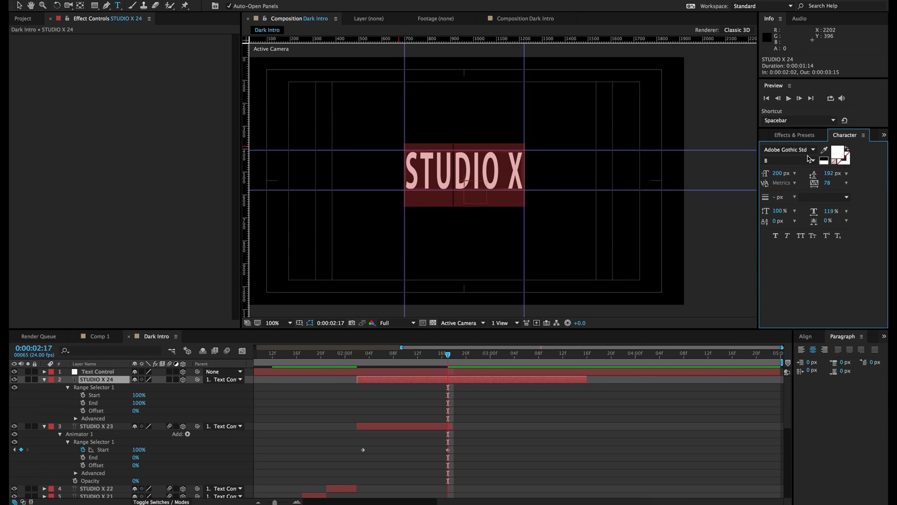
left_click(792, 149)
type("Al")
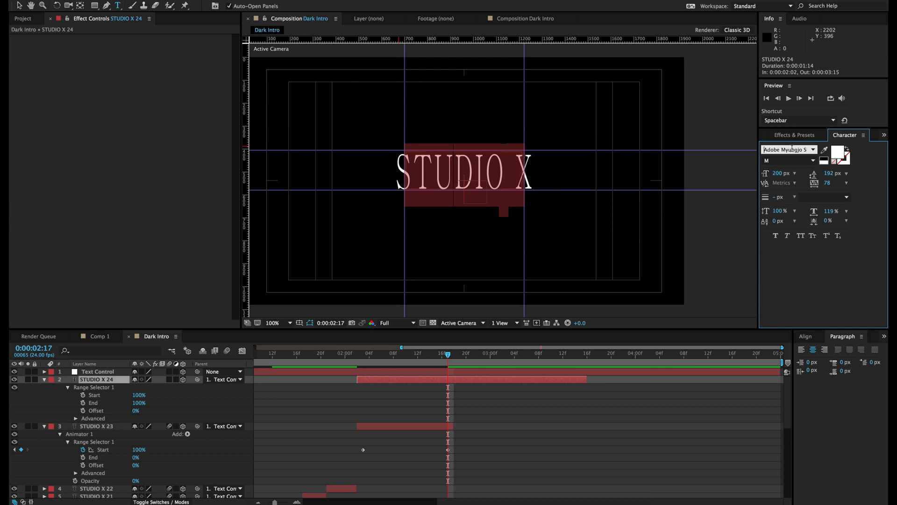
key("Down")
key("Down")
key("Down")
key("Down")
key("Down")
key("Down")
key("Down")
key("Down")
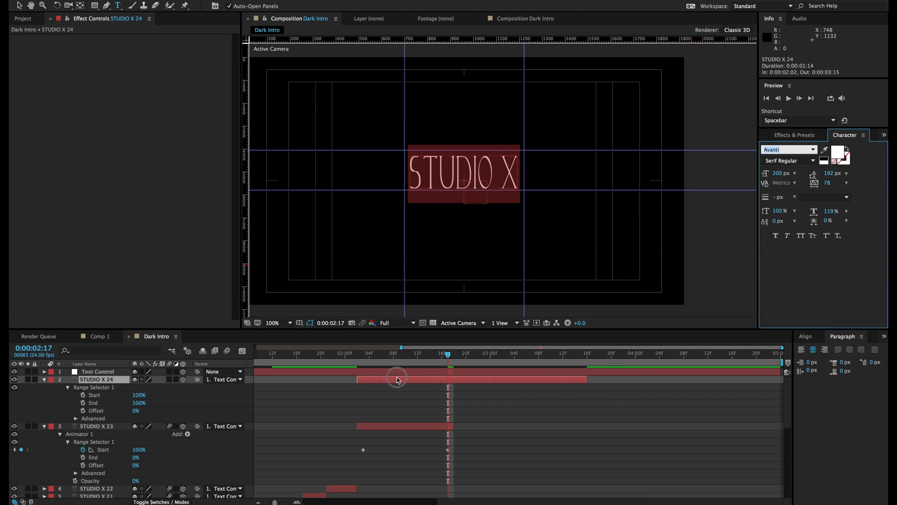
Keyframe the Range Selector End of STUDIO X 24 from 0% at 0:00:02:05 to 100% at 0:00:02:19
left_click(372, 361)
left_click(375, 354)
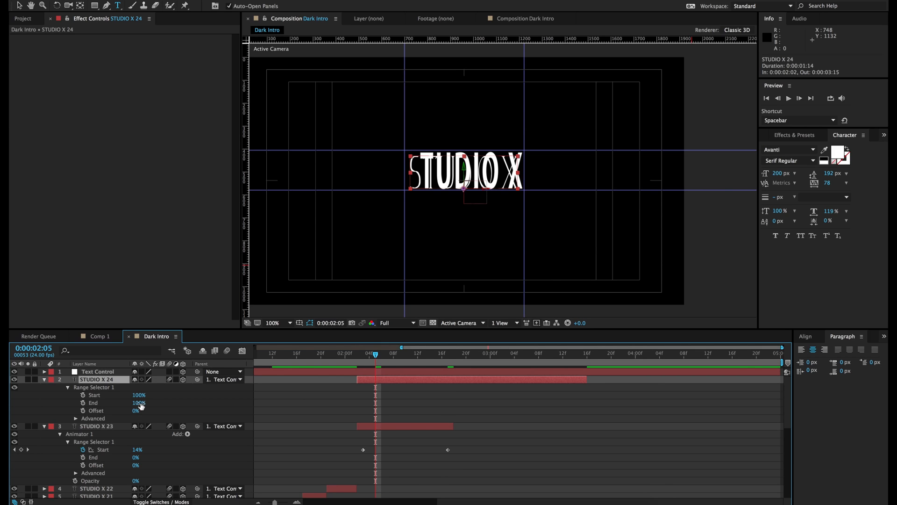
left_click_drag(138, 407, 85, 404)
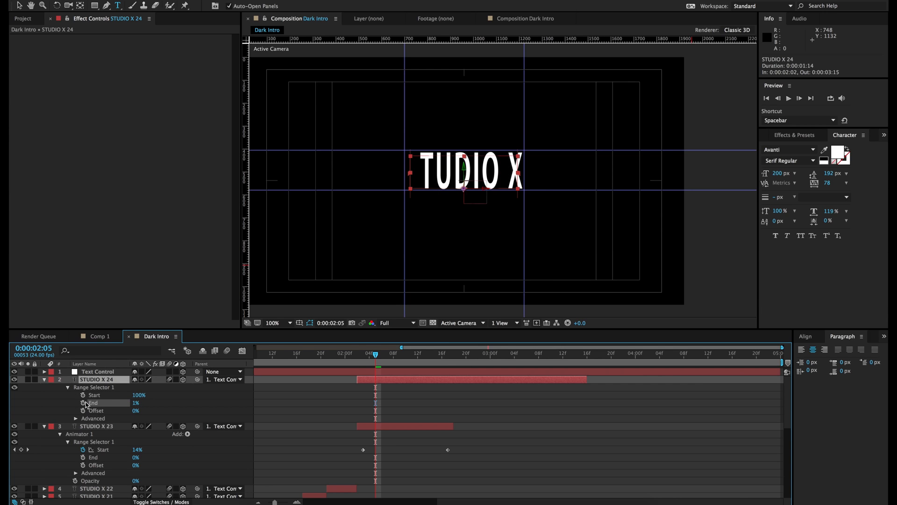
left_click_drag(133, 403, 104, 402)
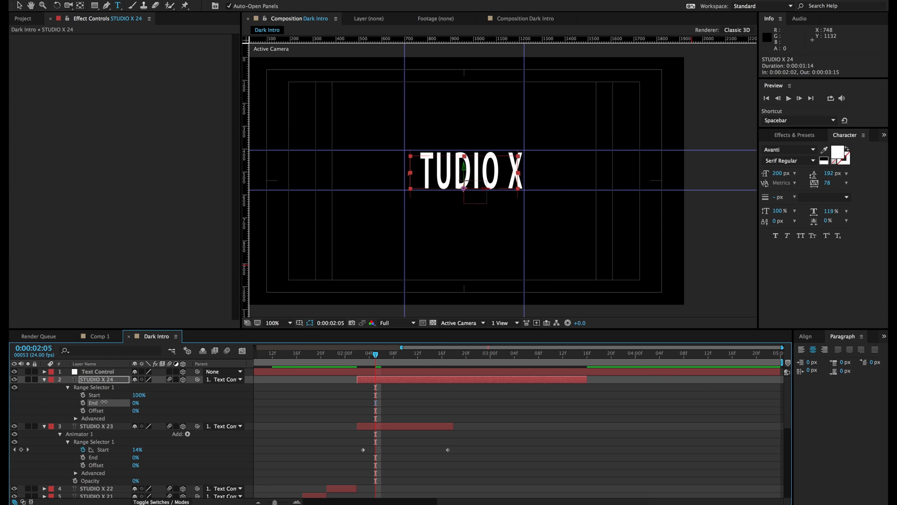
left_click(83, 403)
left_click_drag(456, 358, 460, 358)
left_click_drag(134, 404, 306, 403)
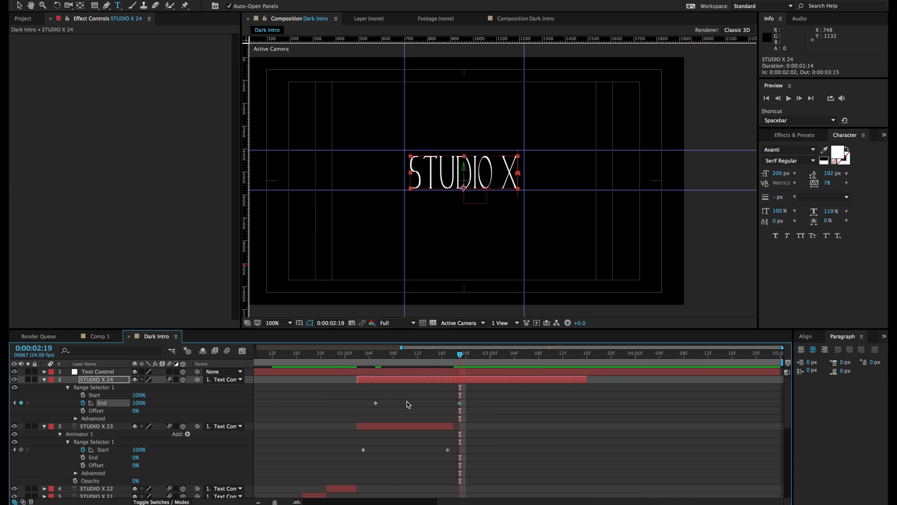
Move the first End keyframe of STUDIO X 24 to 0:00:02:04 and scrub through the letter-by-letter transition
left_click_drag(369, 356, 411, 356)
left_click(375, 403)
left_click_drag(375, 403, 369, 403)
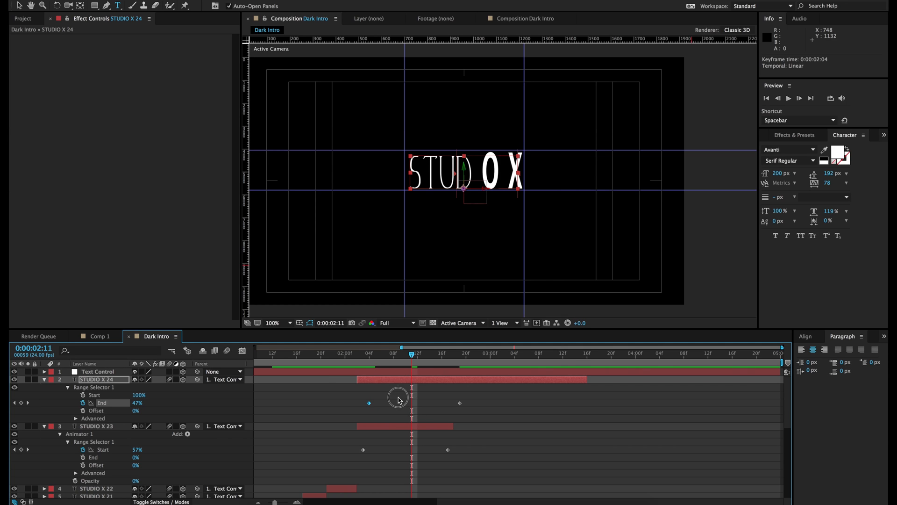
left_click(400, 400)
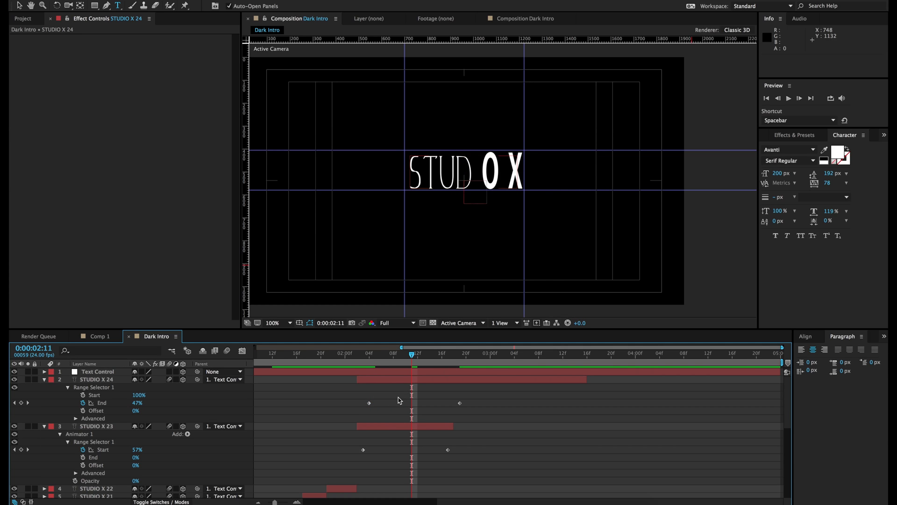
left_click(373, 356)
left_click_drag(373, 356, 472, 366)
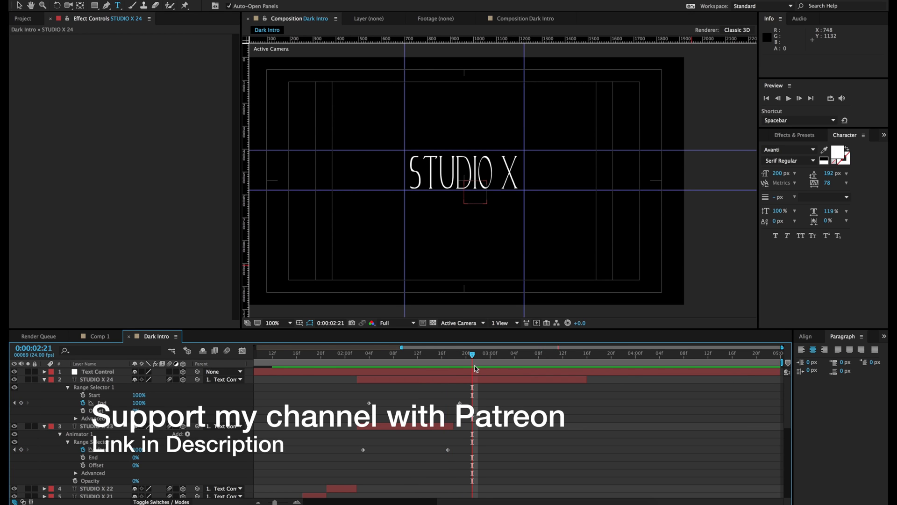